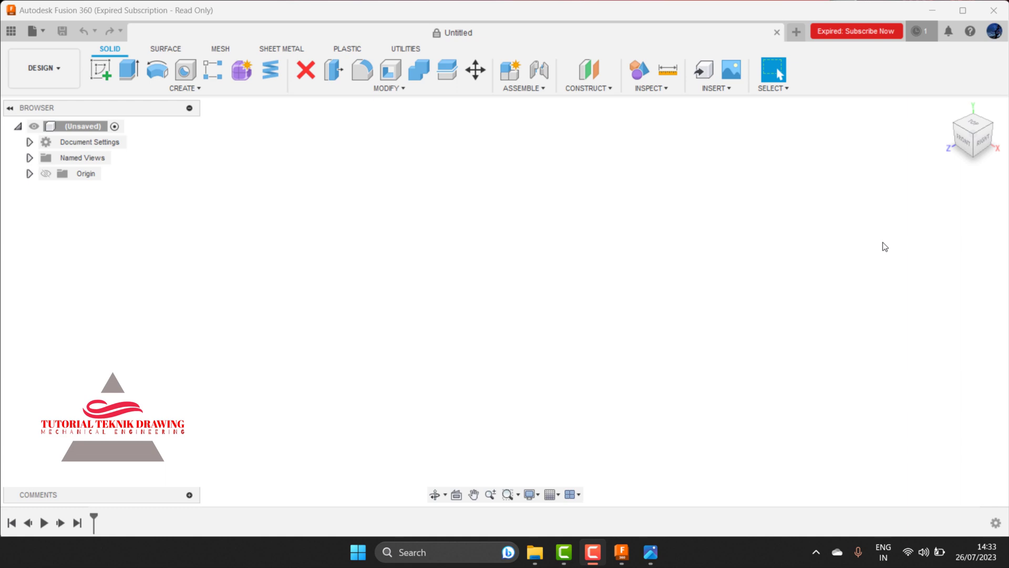
- After consulting the bracket reference drawing, begin a new sketch on the vertical YZ origin plane
click(650, 552)
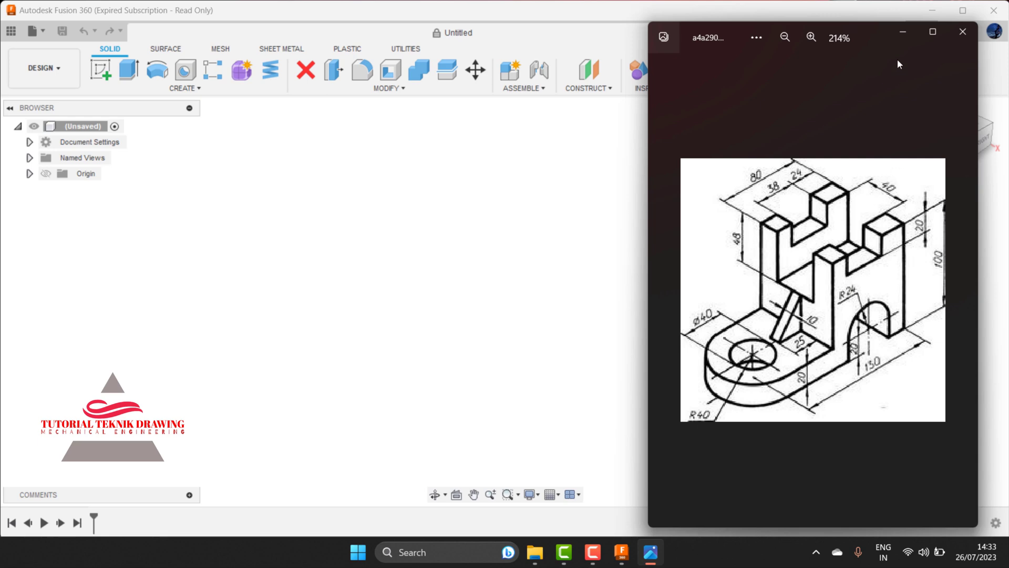
click(903, 32)
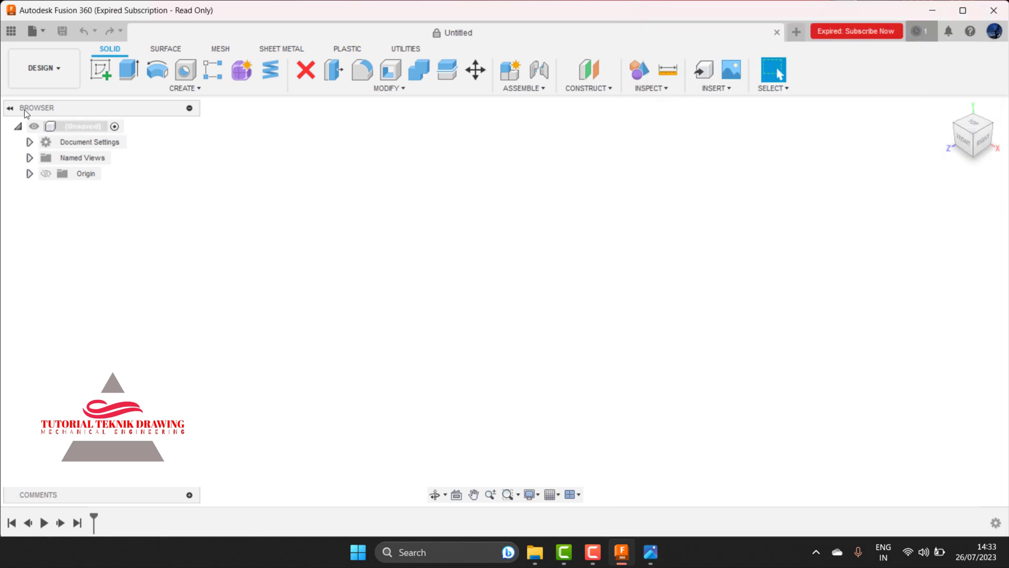
click(99, 70)
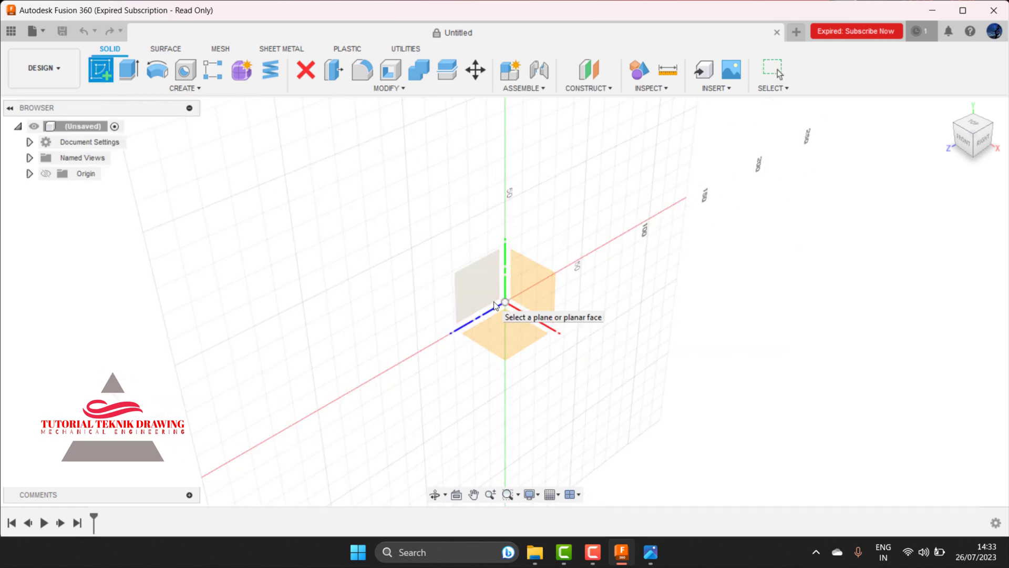
click(650, 552)
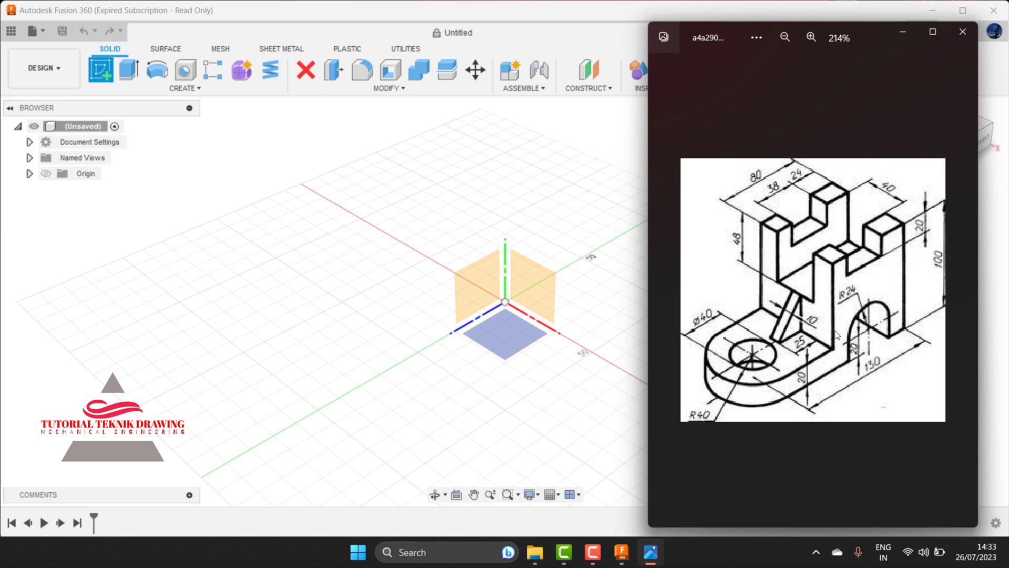
click(902, 32)
shift+middle_drag(683, 210, 315, 184)
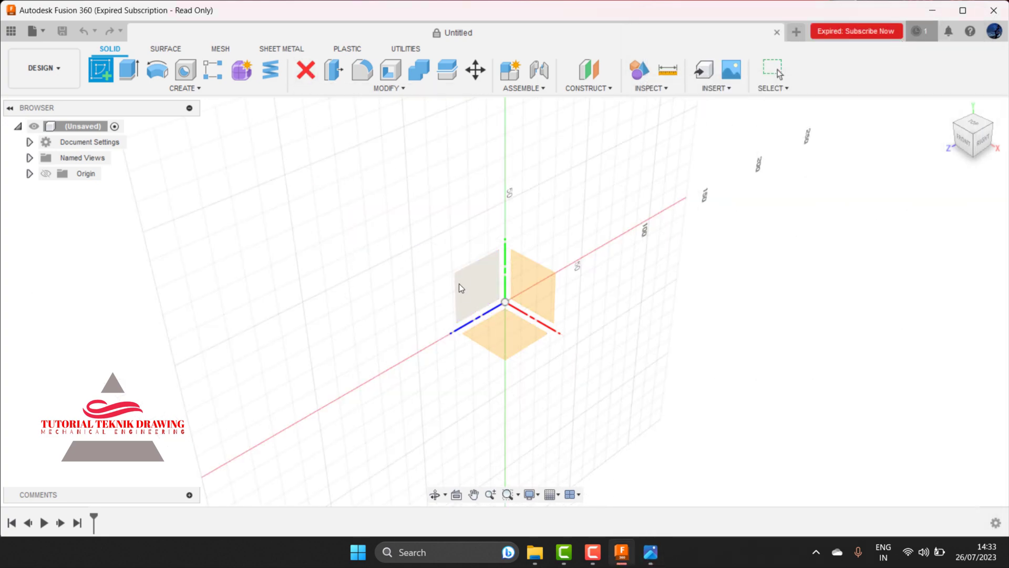
click(478, 282)
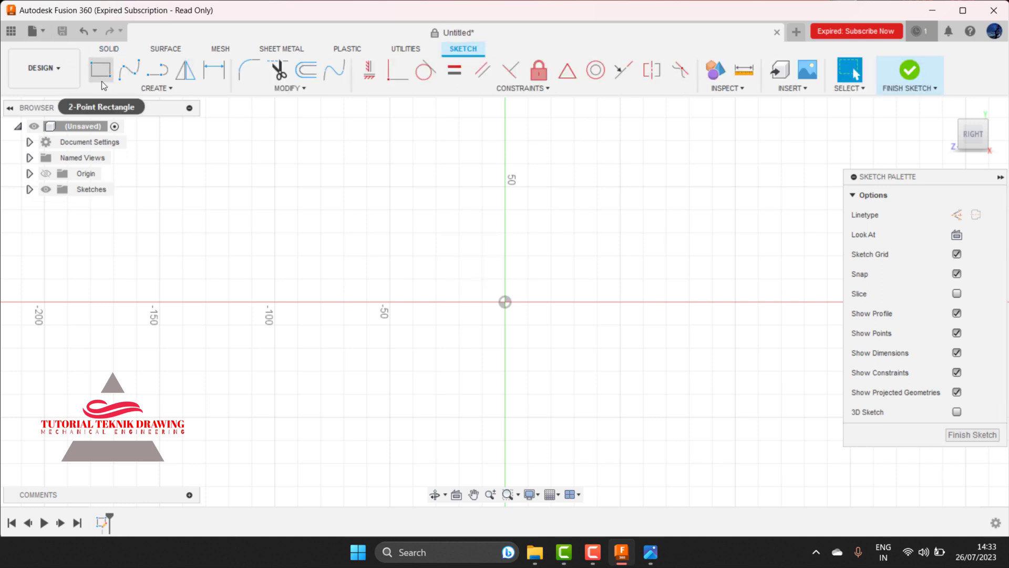
- Draw a center rectangle around the sketch origin and compare it with the reference drawing
click(96, 76)
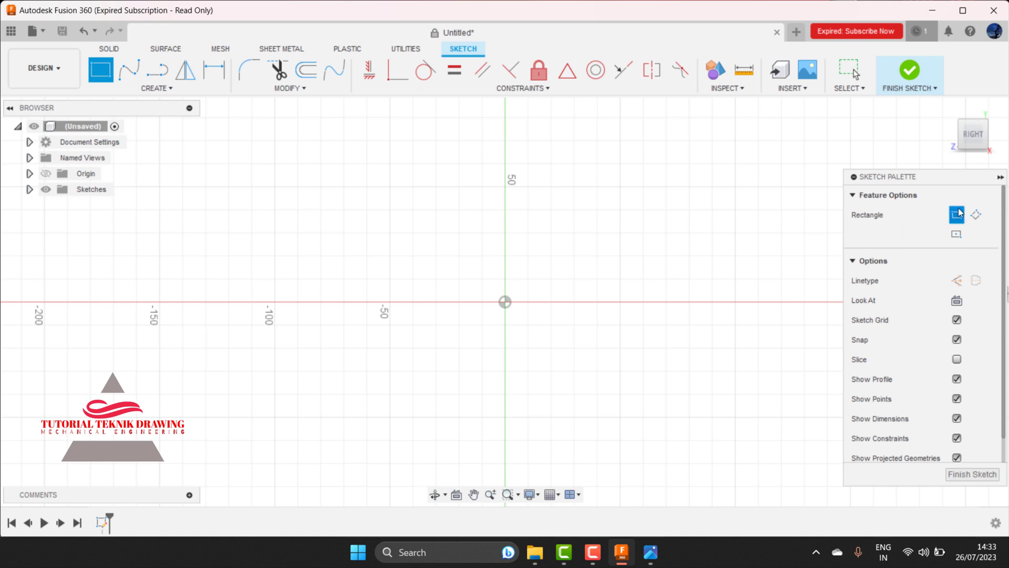
click(956, 235)
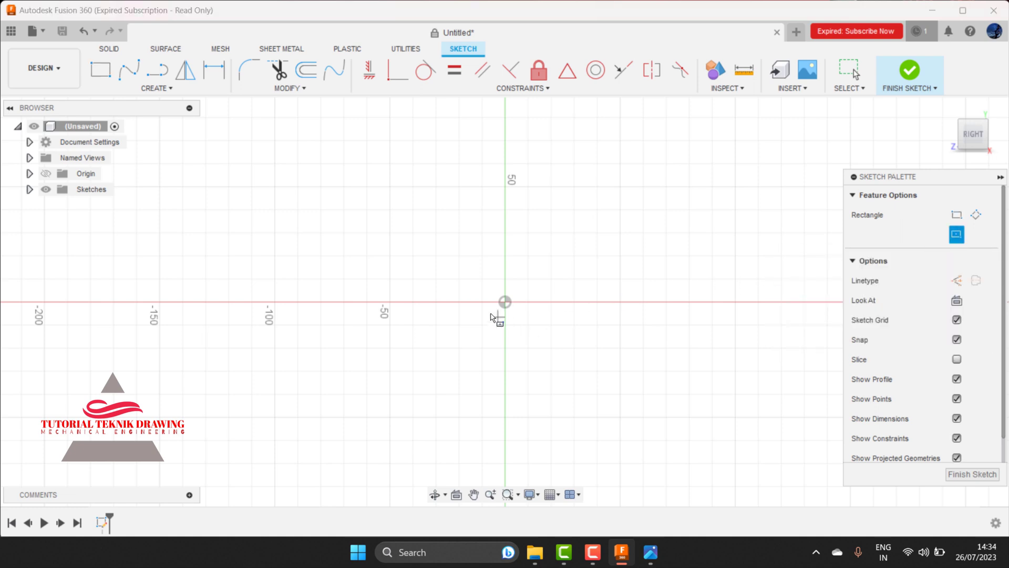
click(510, 303)
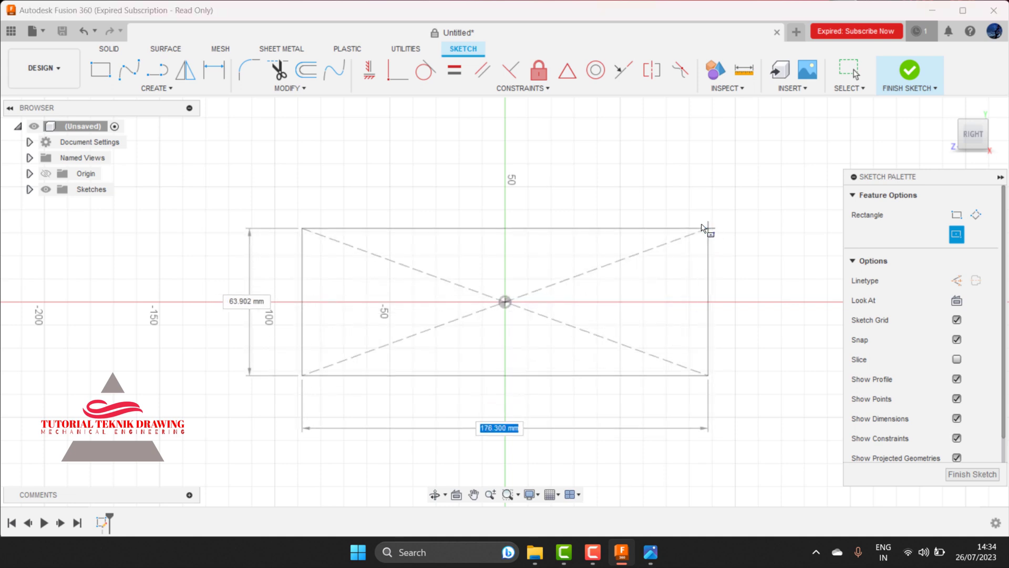
click(684, 209)
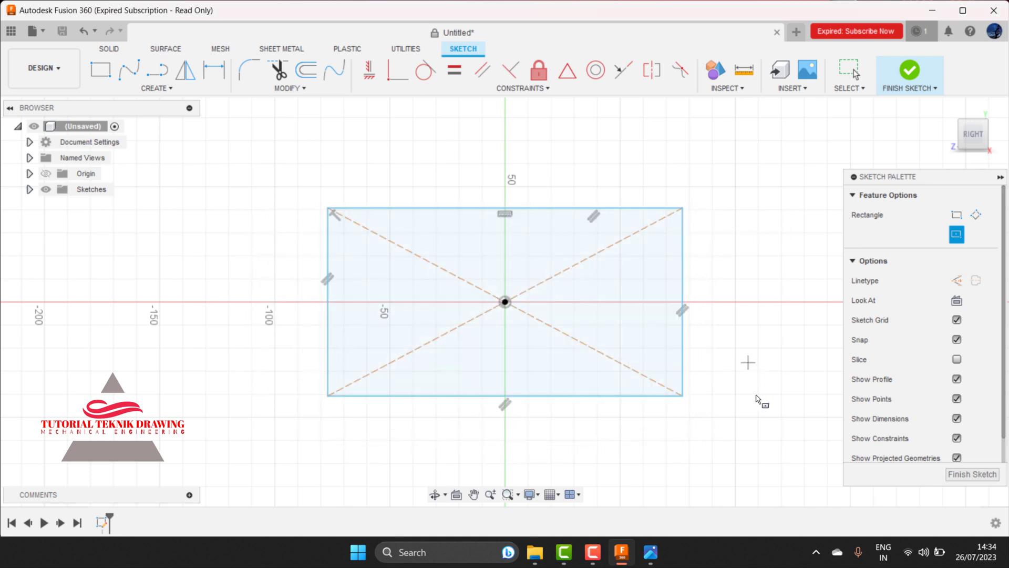
click(650, 552)
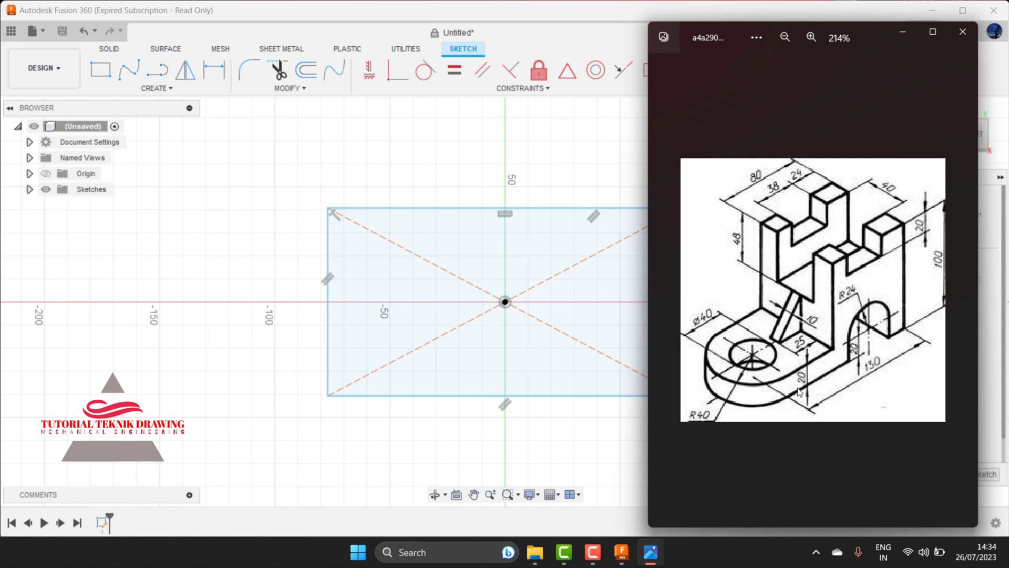
click(900, 38)
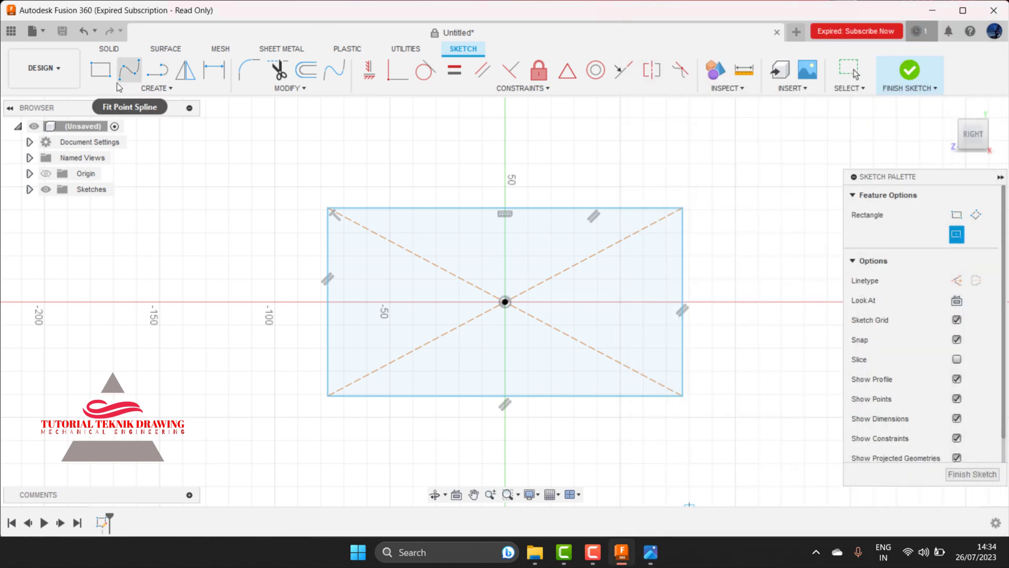
- Dimension the rectangle's left edge with a 29 mm height
click(225, 70)
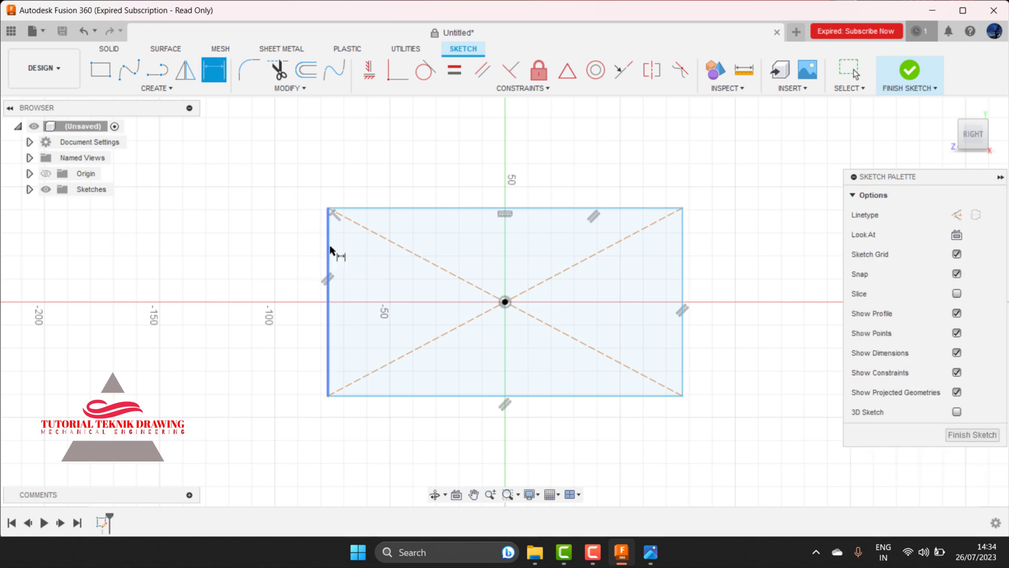
click(328, 252)
click(292, 257)
text(2)
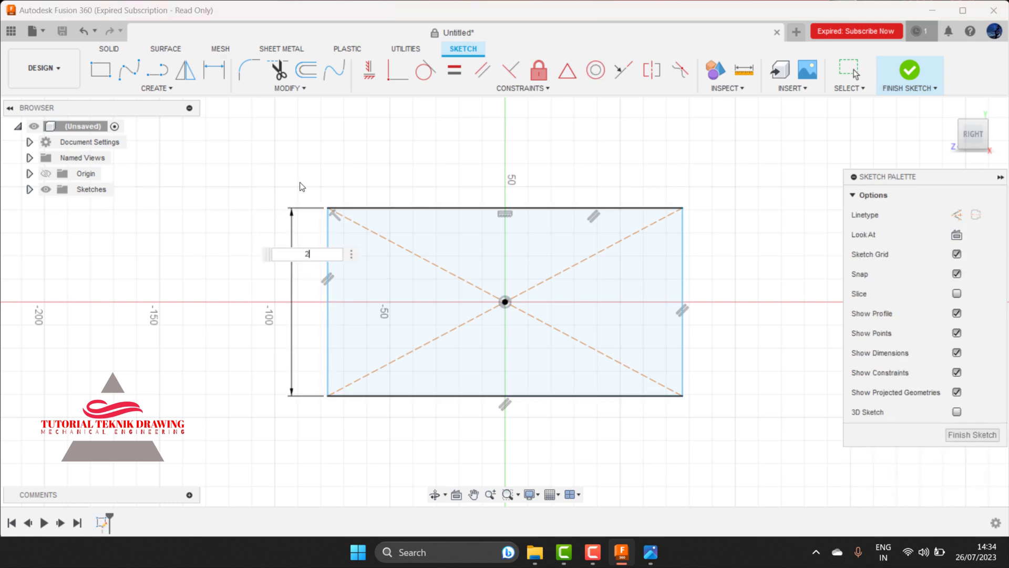
text(9)
key(Return)
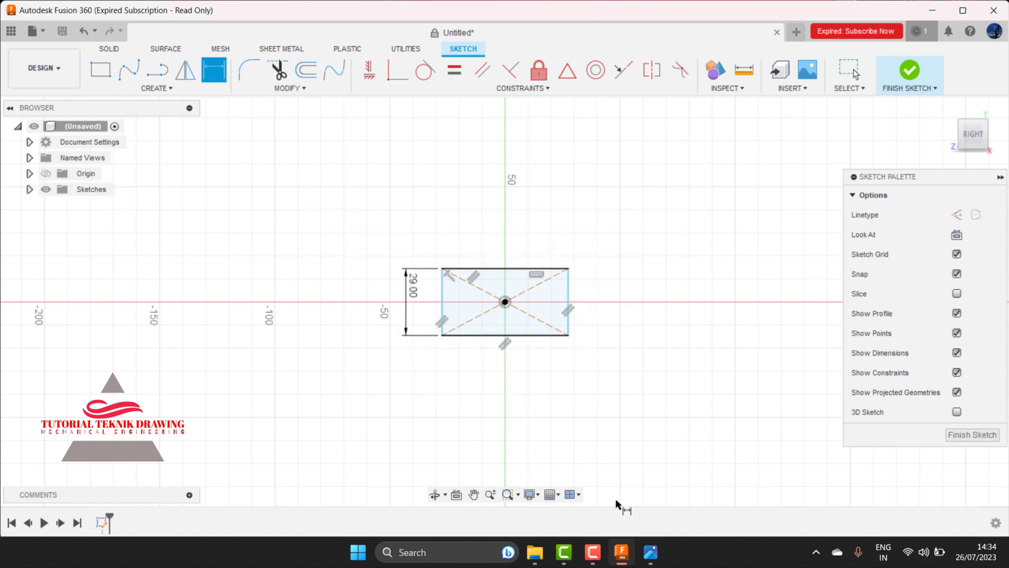
click(651, 552)
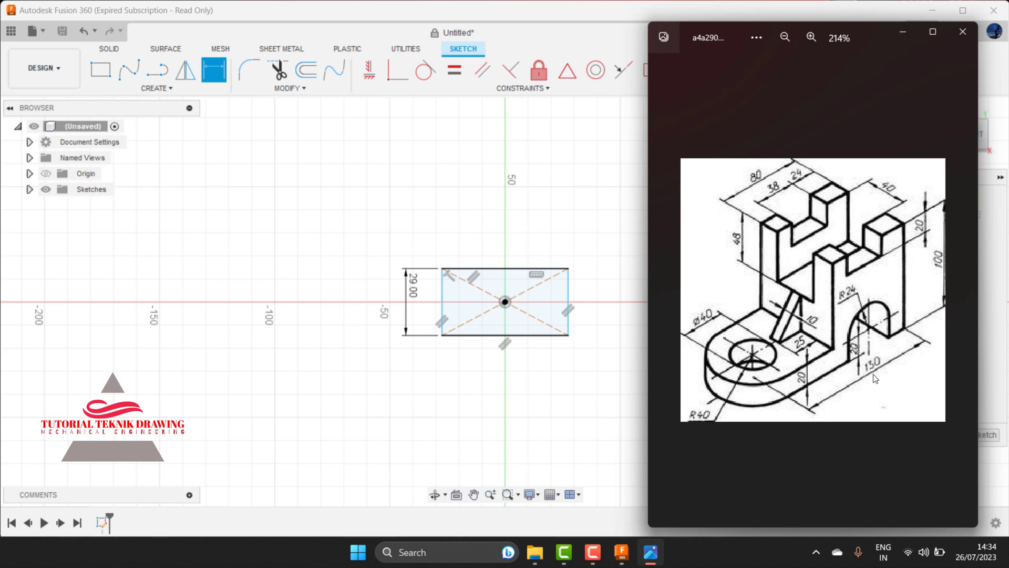
click(902, 32)
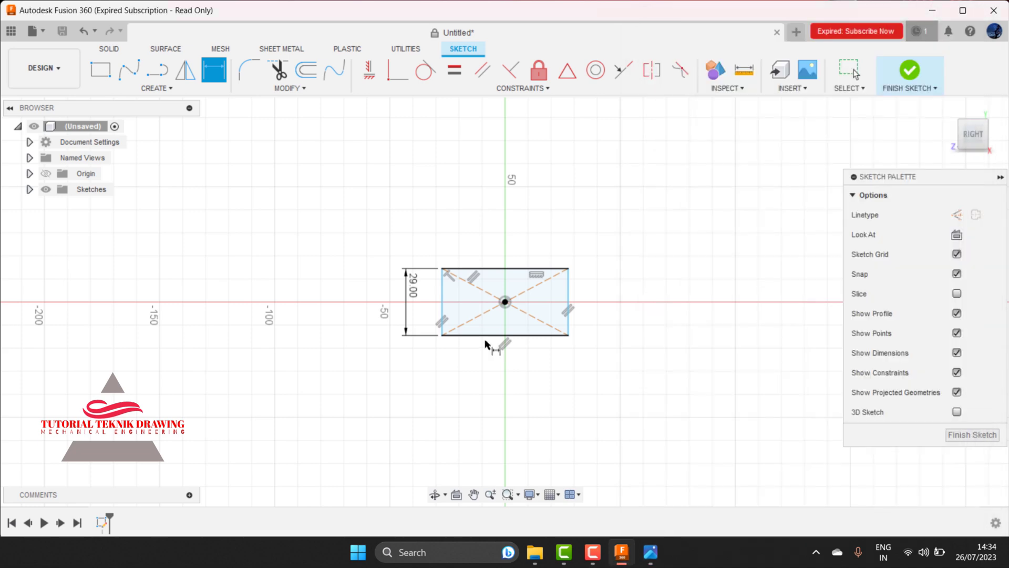
- Dimension the rectangle's bottom edge to 130 mm wide
click(484, 335)
click(480, 369)
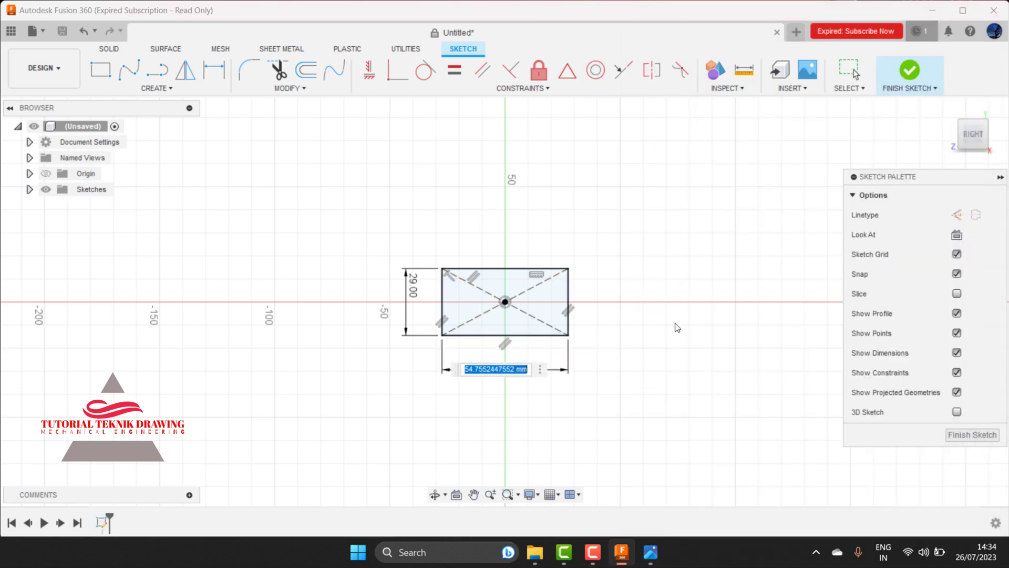
text(130)
key(Return)
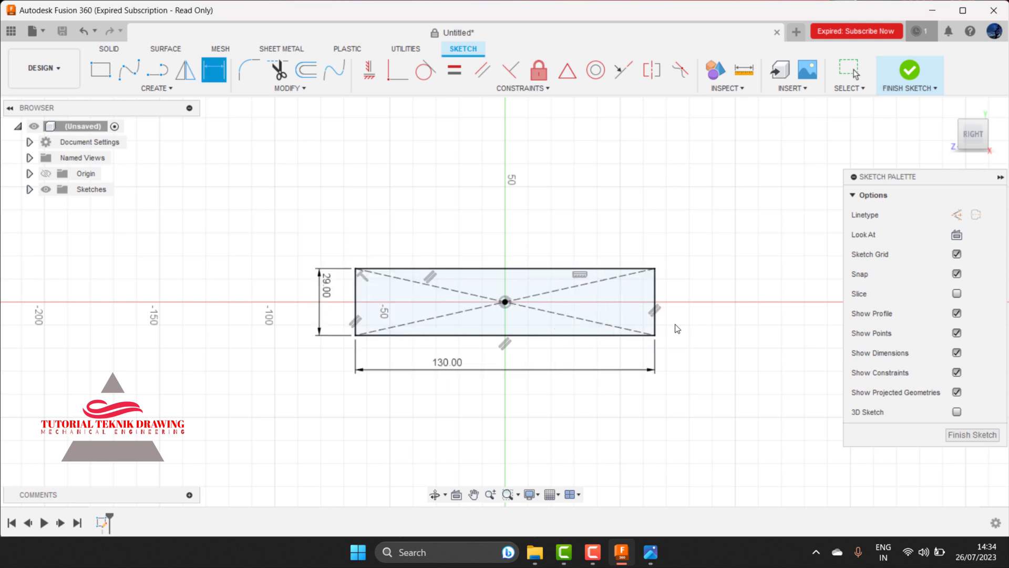
click(650, 560)
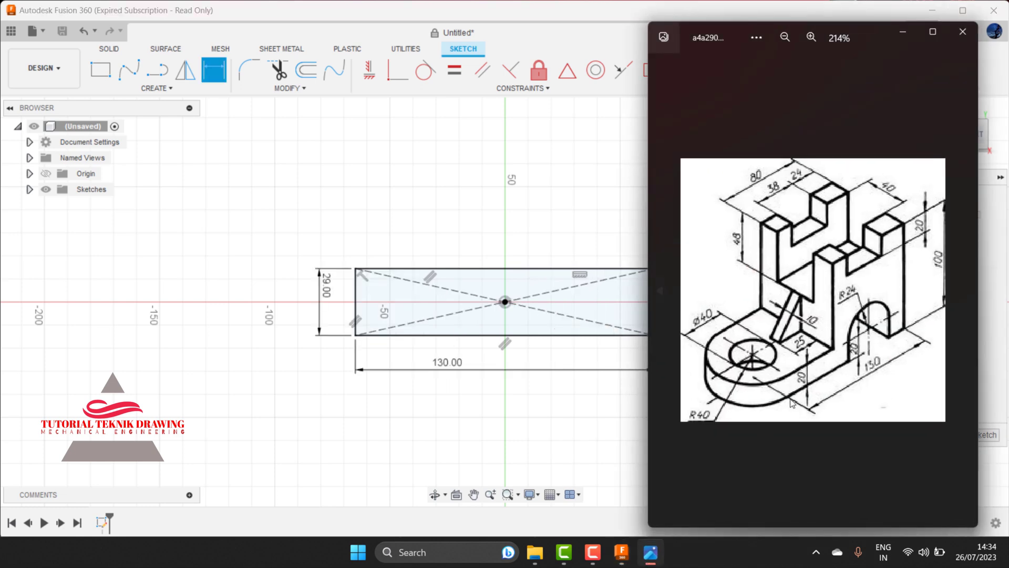
- Change the rectangle's height dimension from 29 to 20 mm
double_click(327, 285)
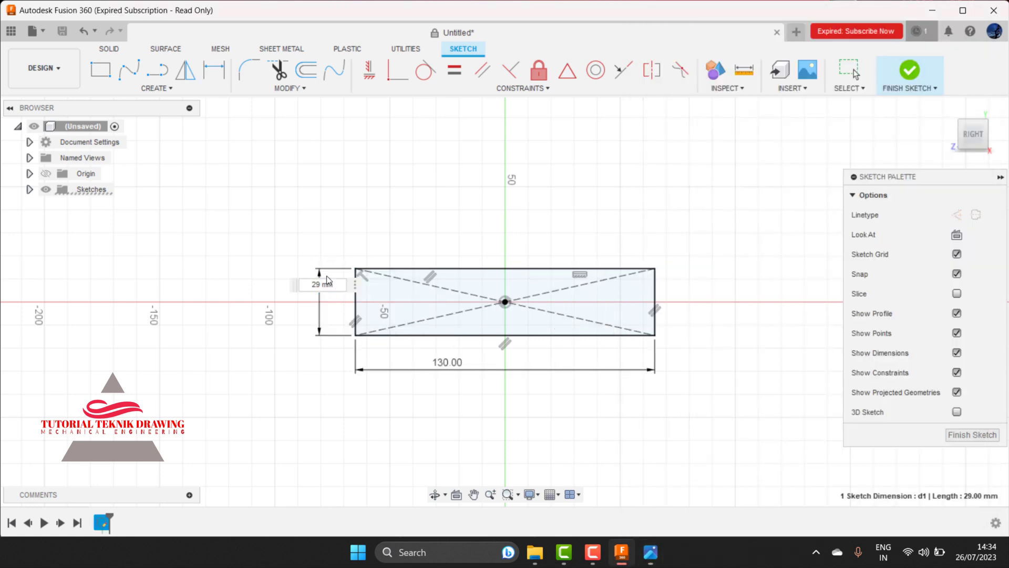
text(20)
key(Return)
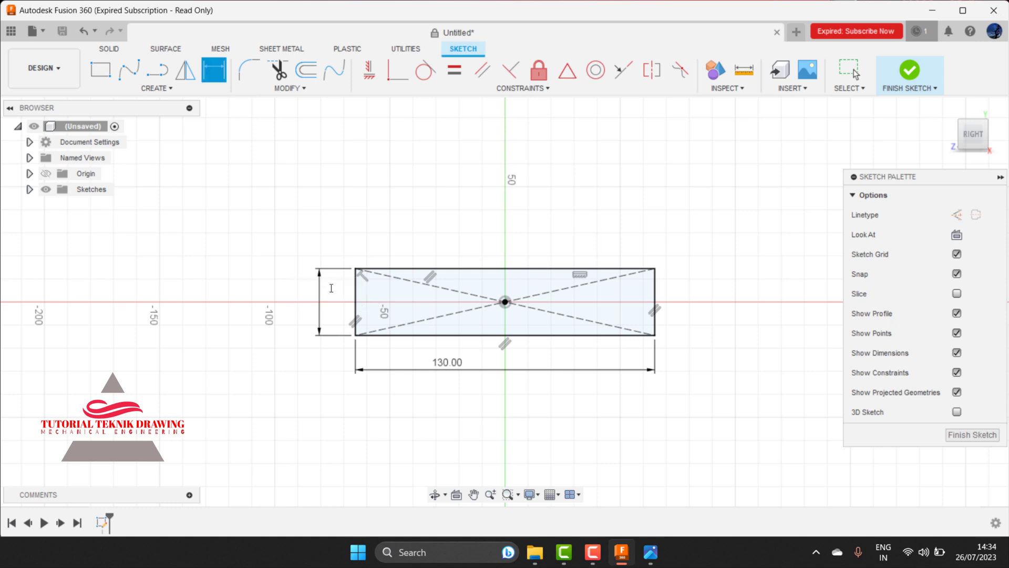
click(650, 552)
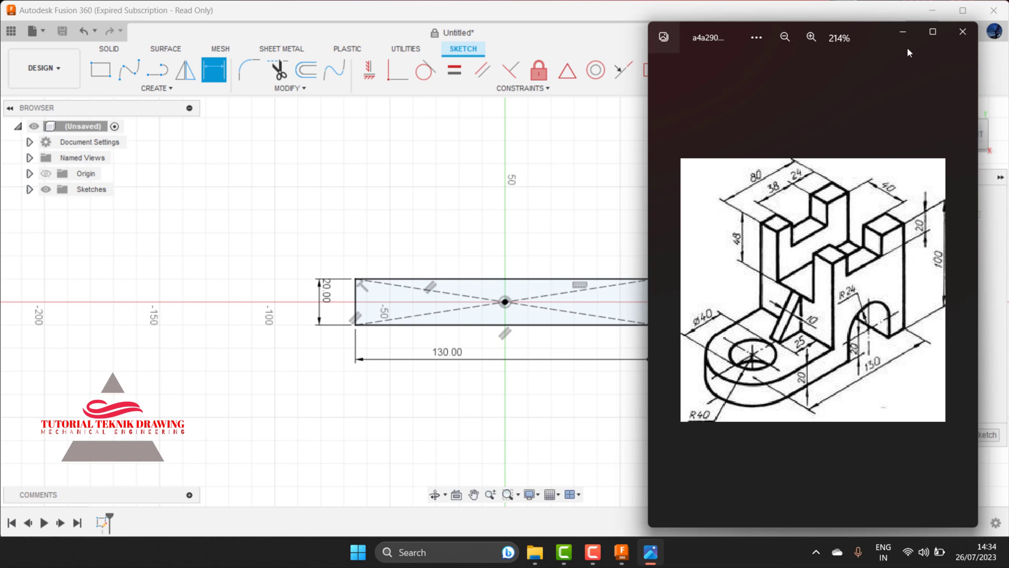
click(903, 33)
click(96, 72)
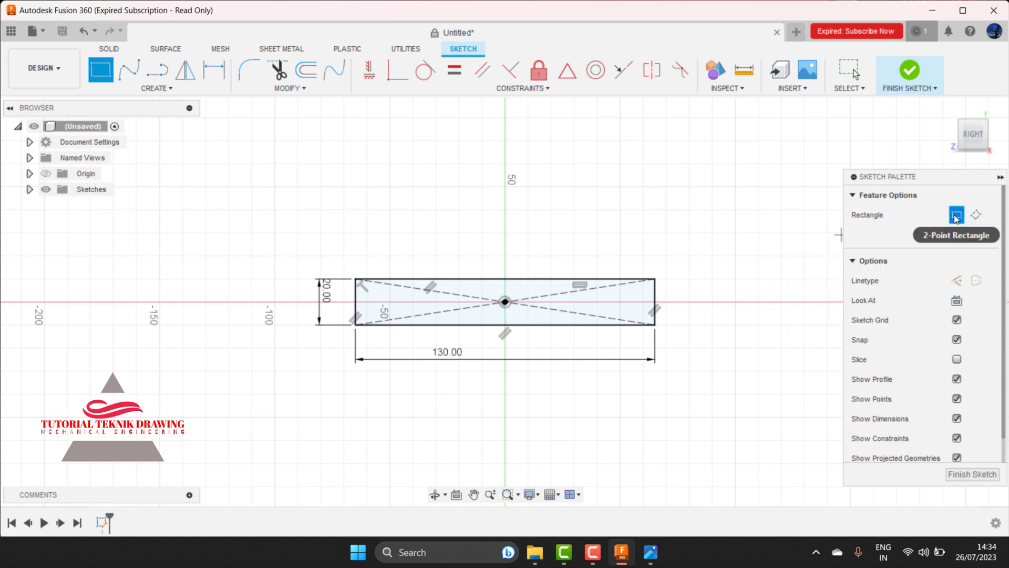
- Draw a tall two-point rectangle up-left from the base's top-right corner, checking the enlarged reference
click(655, 278)
click(536, 116)
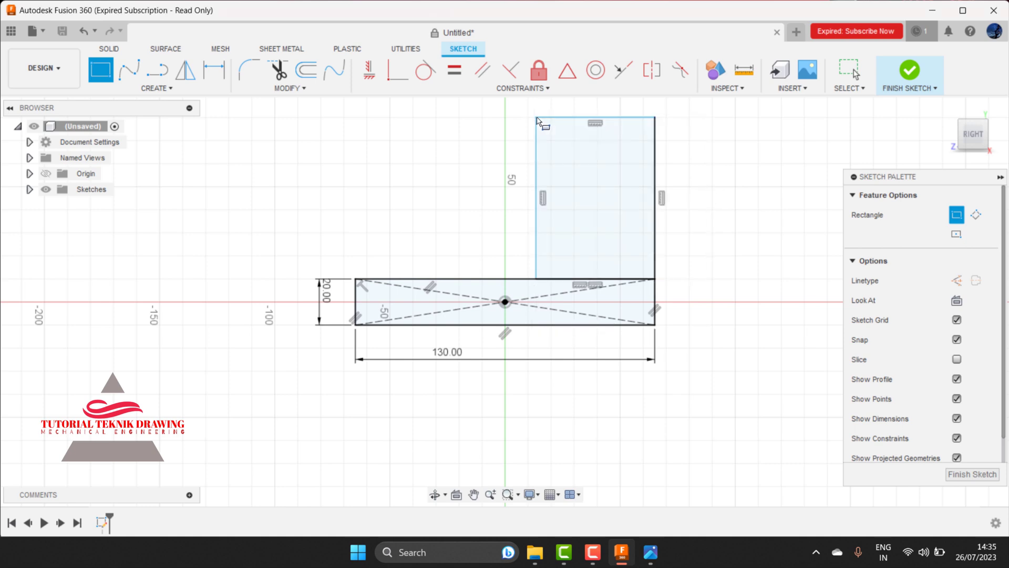
click(650, 552)
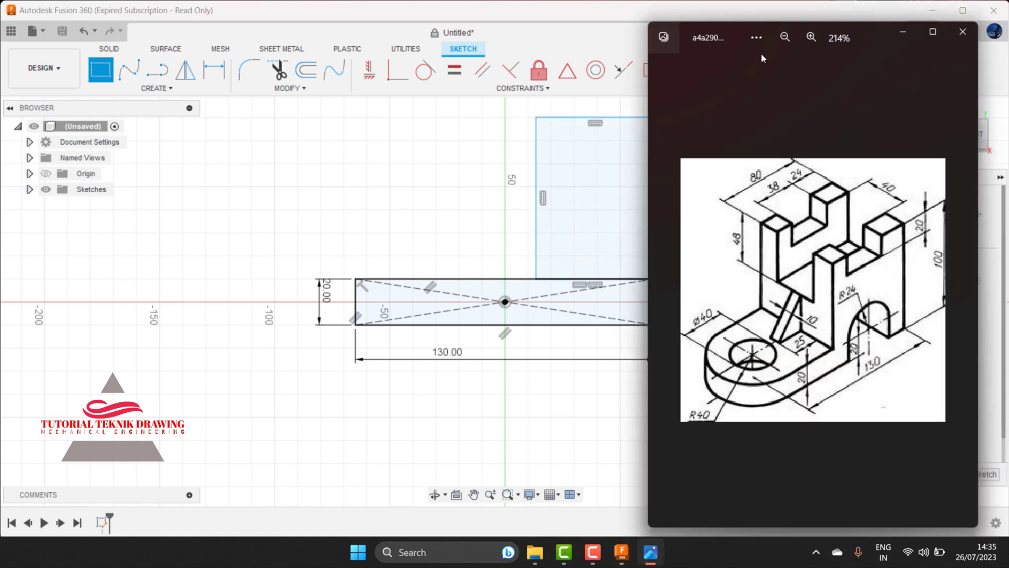
click(811, 37)
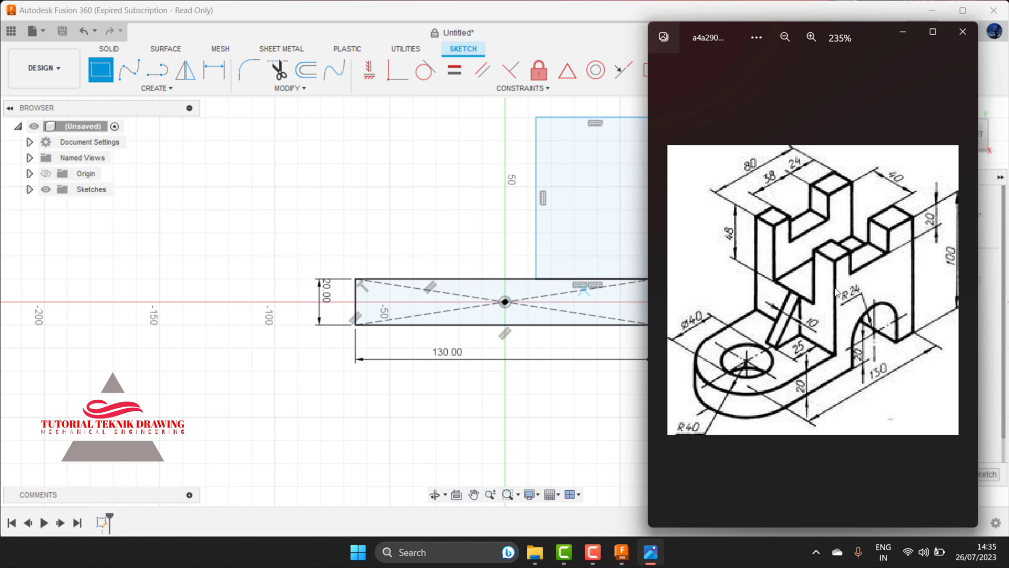
mouse_move(921, 225)
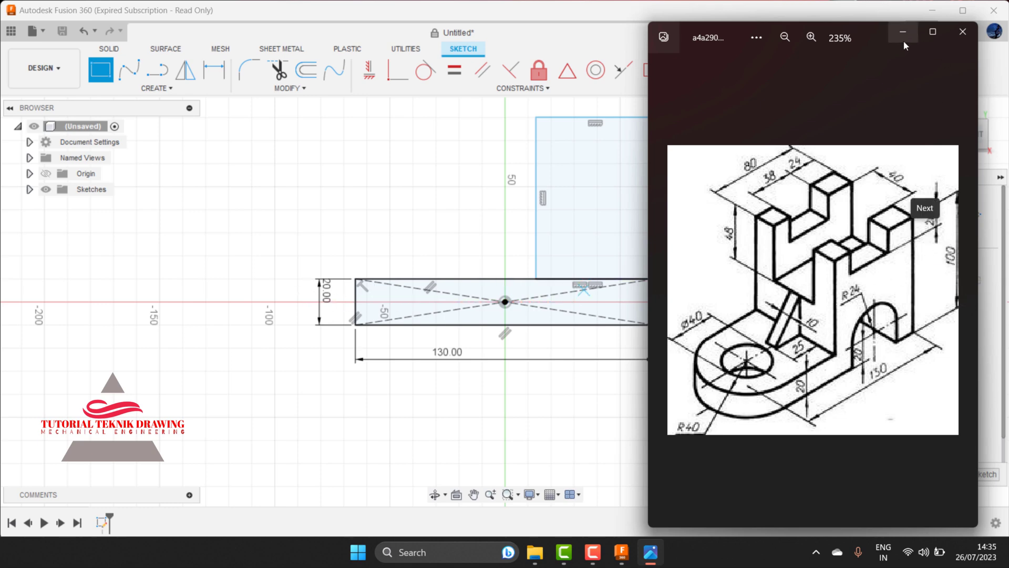
click(903, 32)
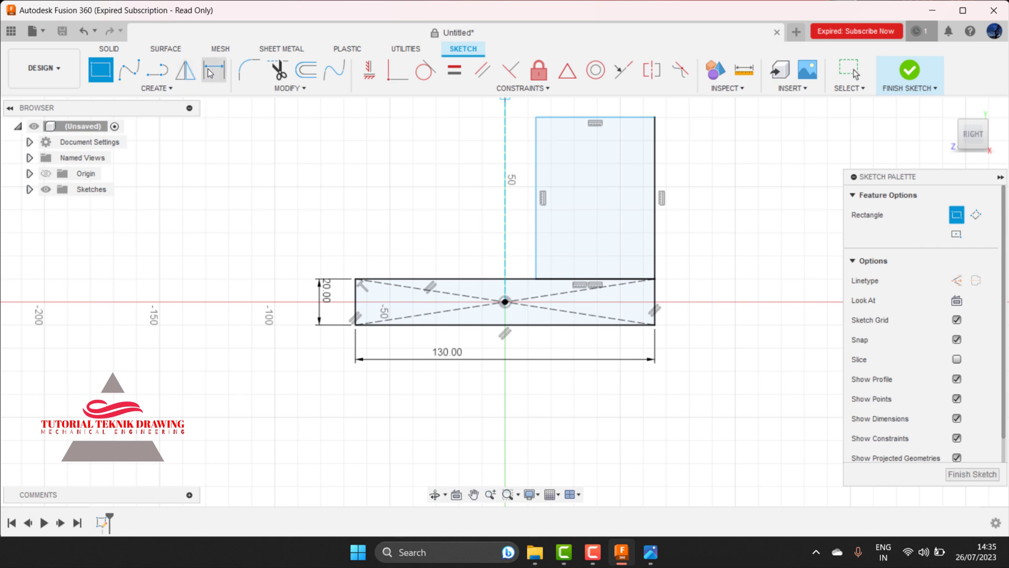
- Dimension the upright rectangle's right edge to 80 mm tall and recentre the view
click(214, 72)
click(654, 197)
click(757, 198)
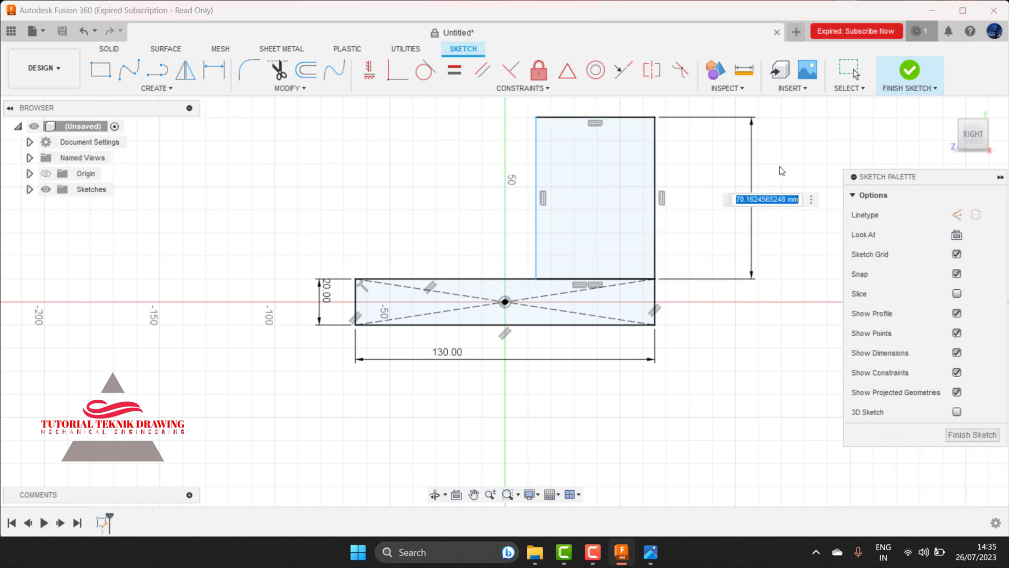
text(80)
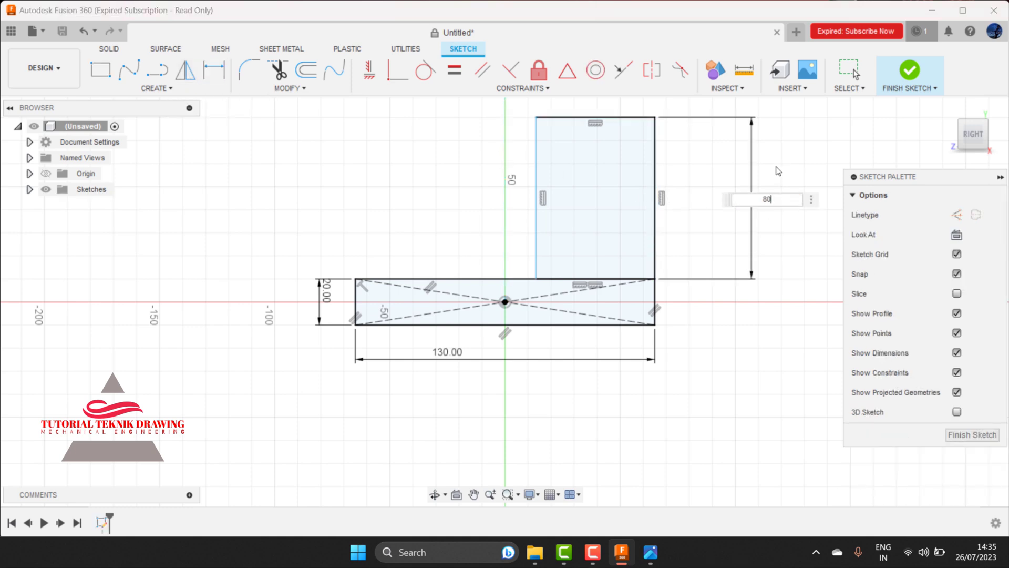
key(Return)
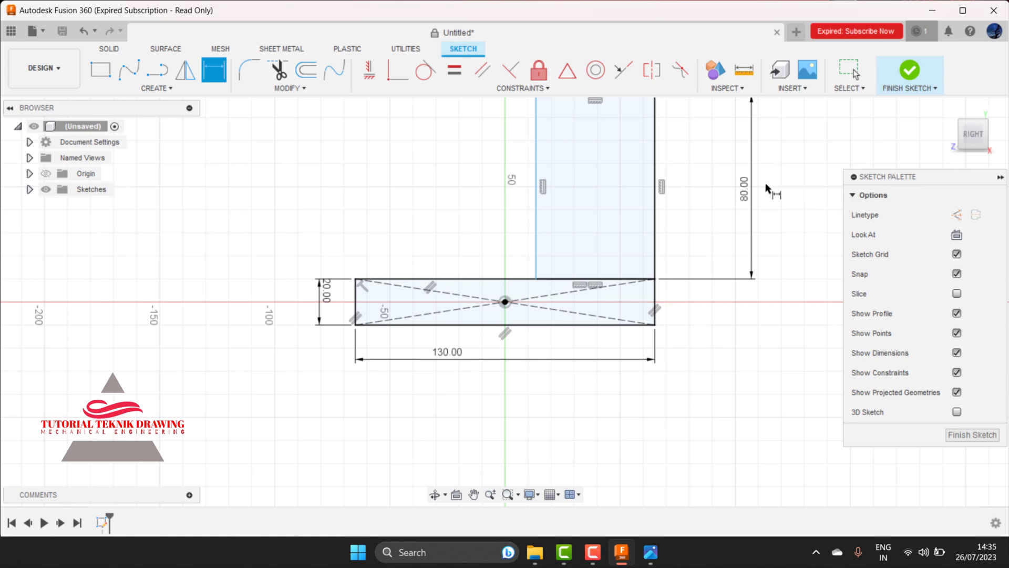
click(474, 494)
mouse_move(634, 225)
mouse_down()
mouse_move(615, 305)
mouse_move(605, 280)
mouse_up()
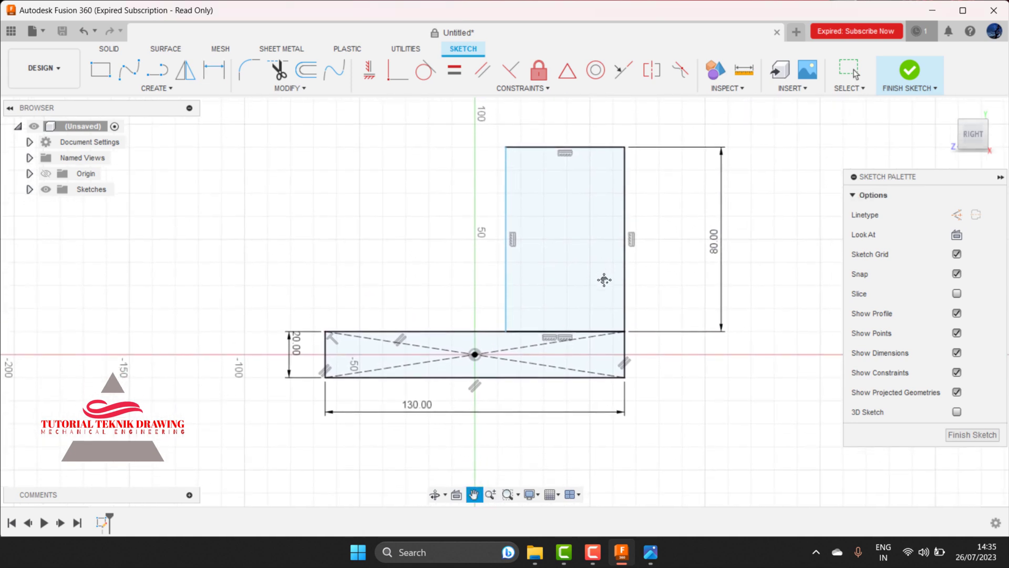
click(651, 552)
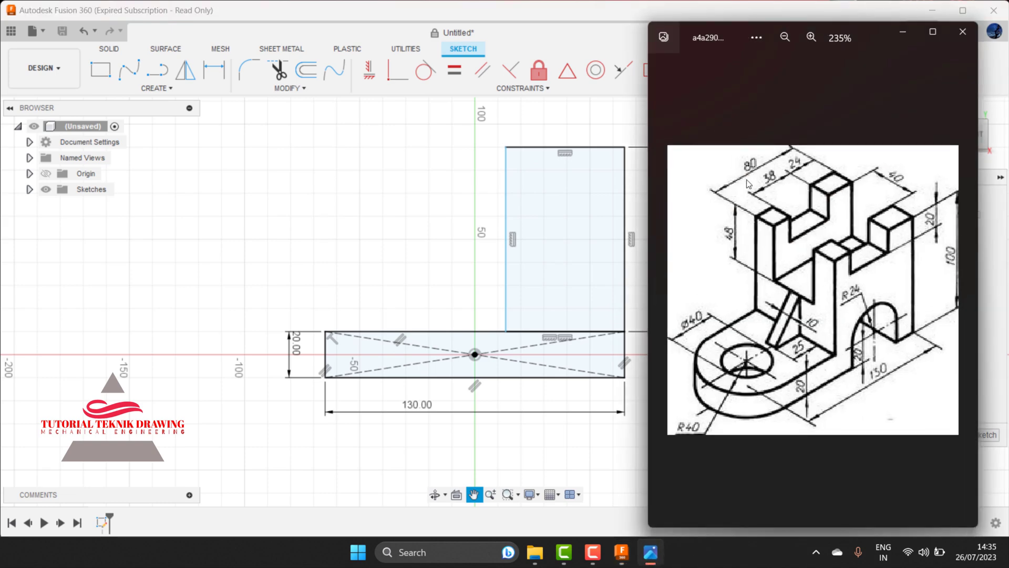
click(903, 32)
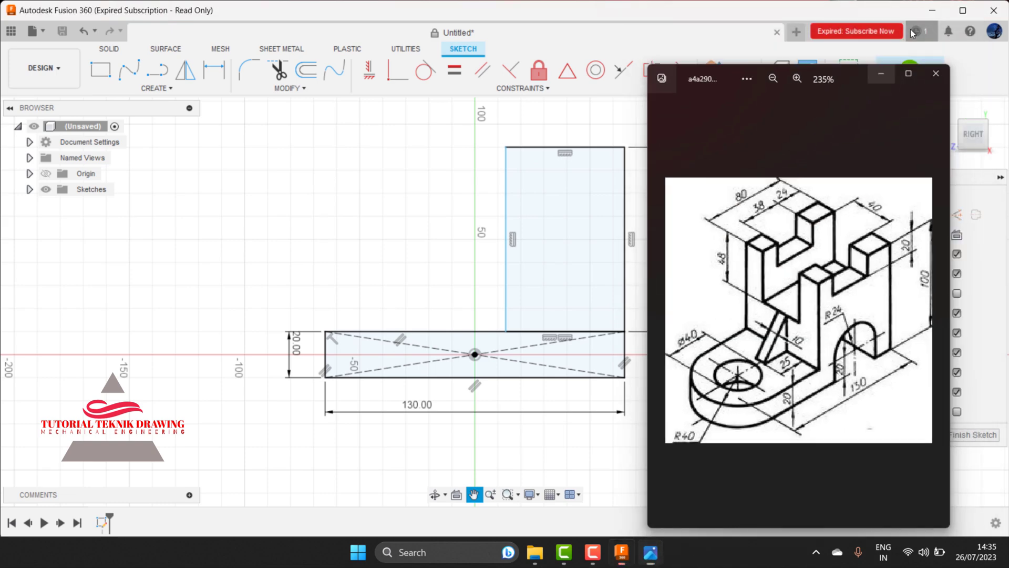
- Dimension the upright rectangle's top edge to 80 mm wide
click(214, 69)
click(532, 150)
click(568, 118)
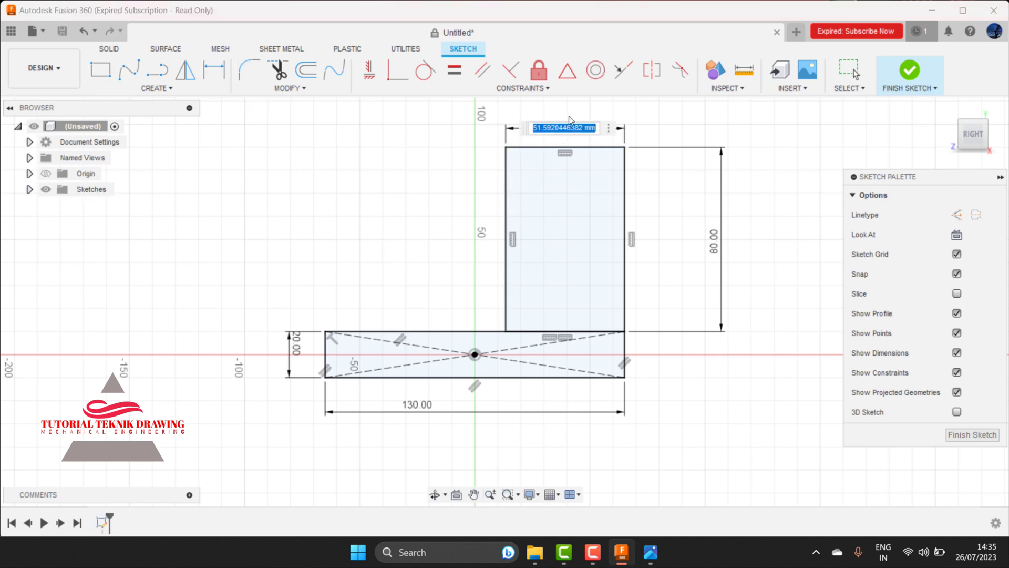
text(80)
key(Return)
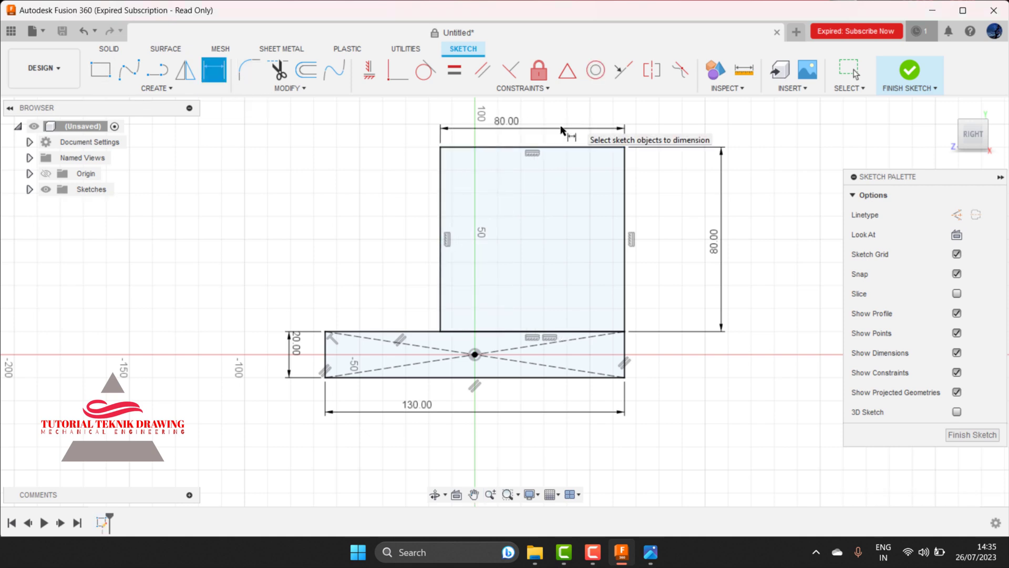
click(651, 560)
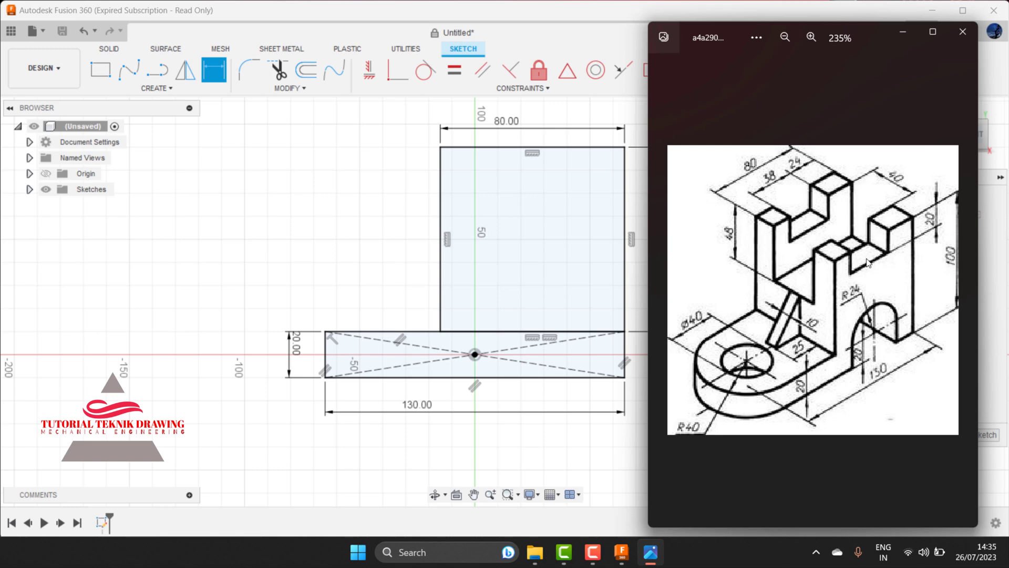
click(903, 31)
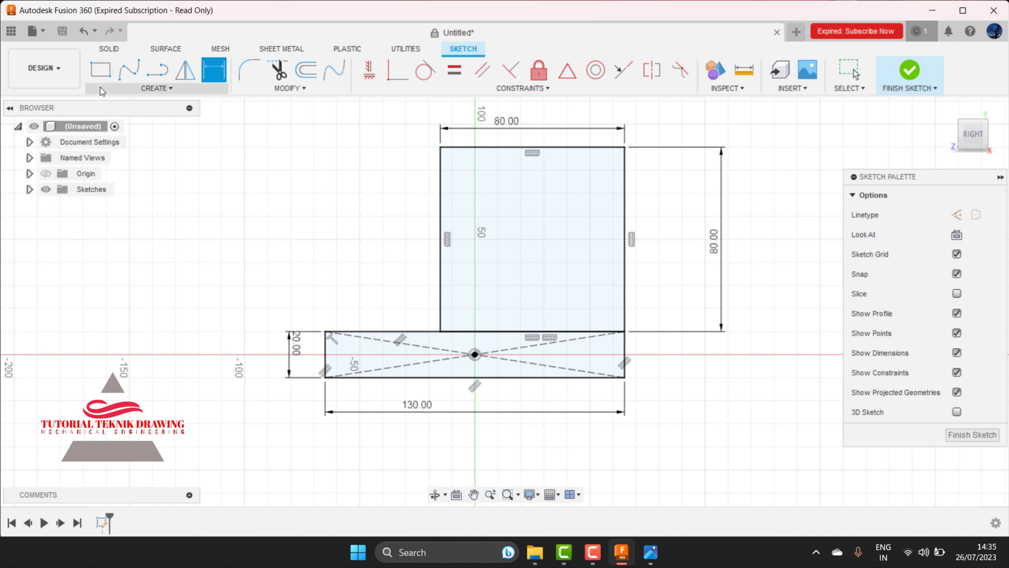
- Draw a small two-point rectangle hanging from the upright's top edge for the slot
click(108, 72)
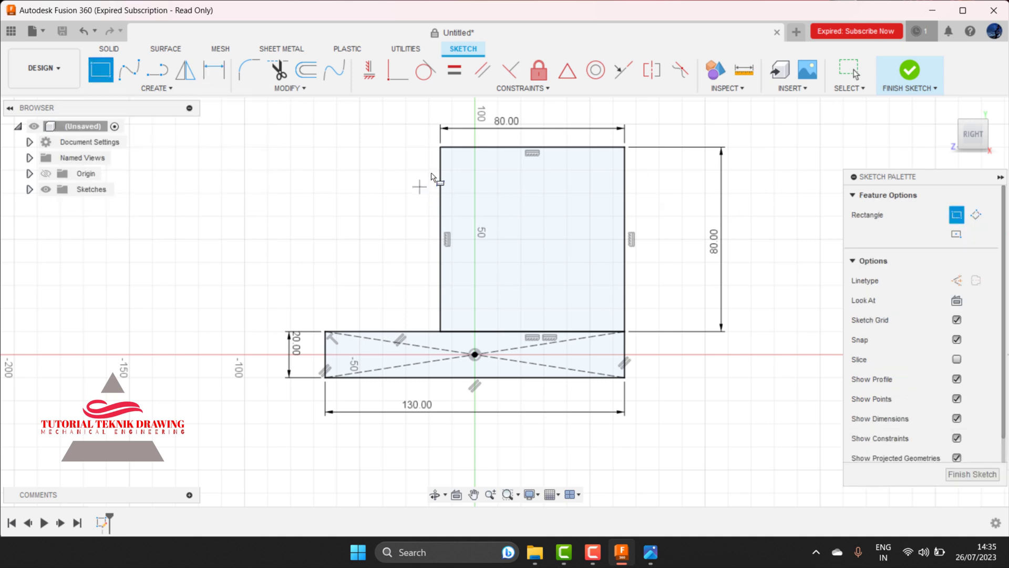
click(485, 147)
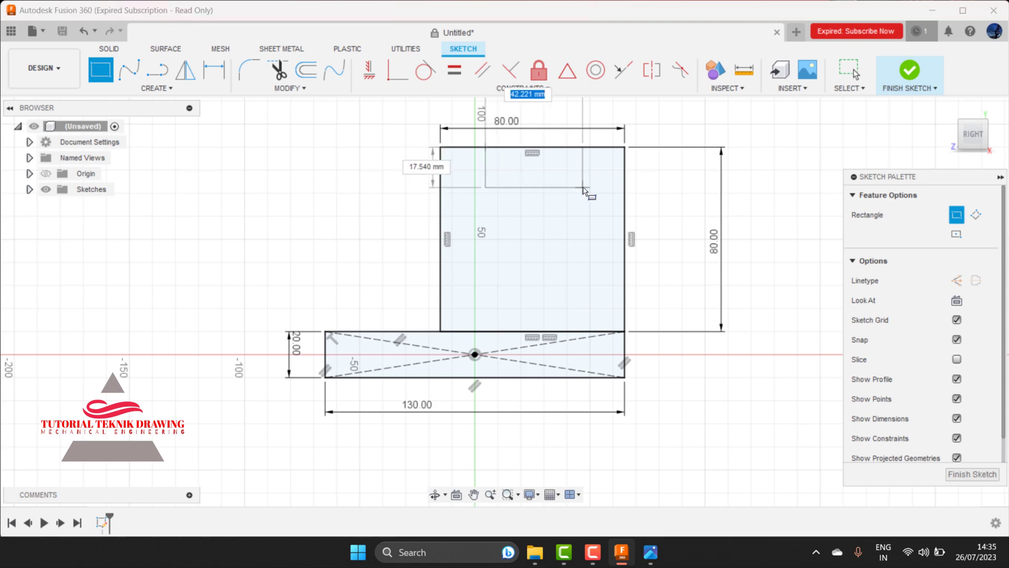
click(581, 187)
click(655, 559)
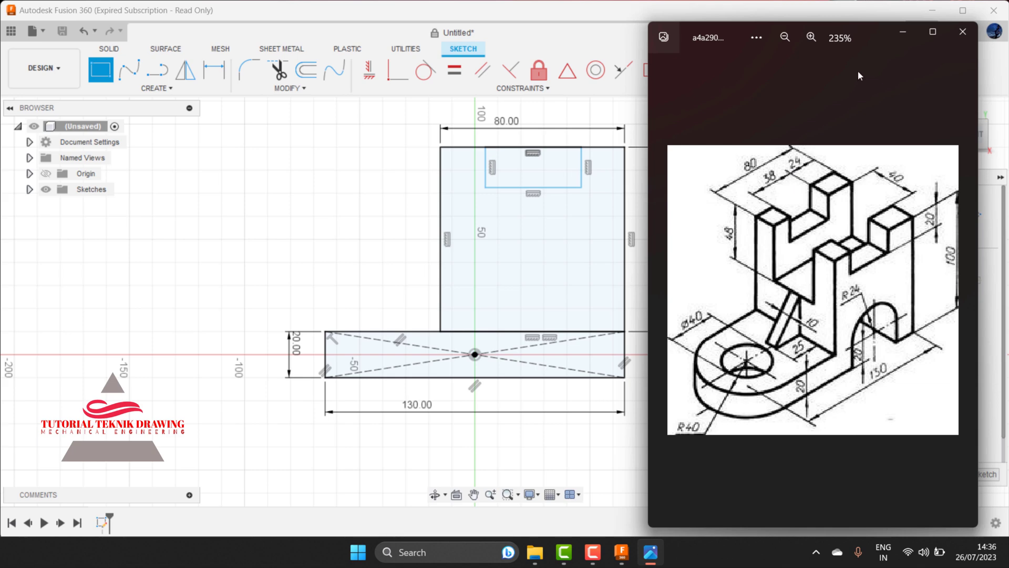
click(902, 32)
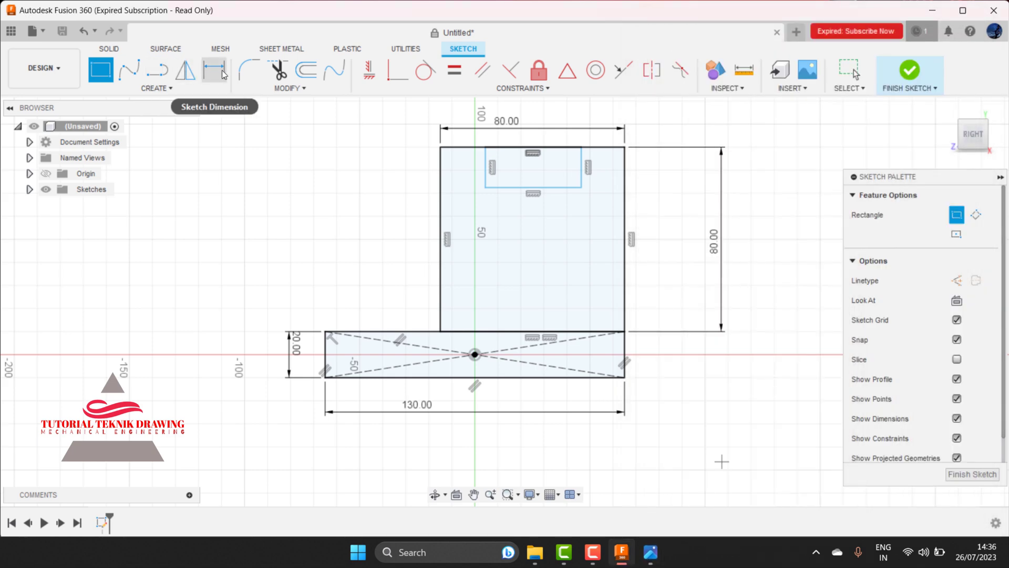
- Set the slot rectangle's right edge 24 mm in from the upright's right edge
click(214, 69)
click(582, 169)
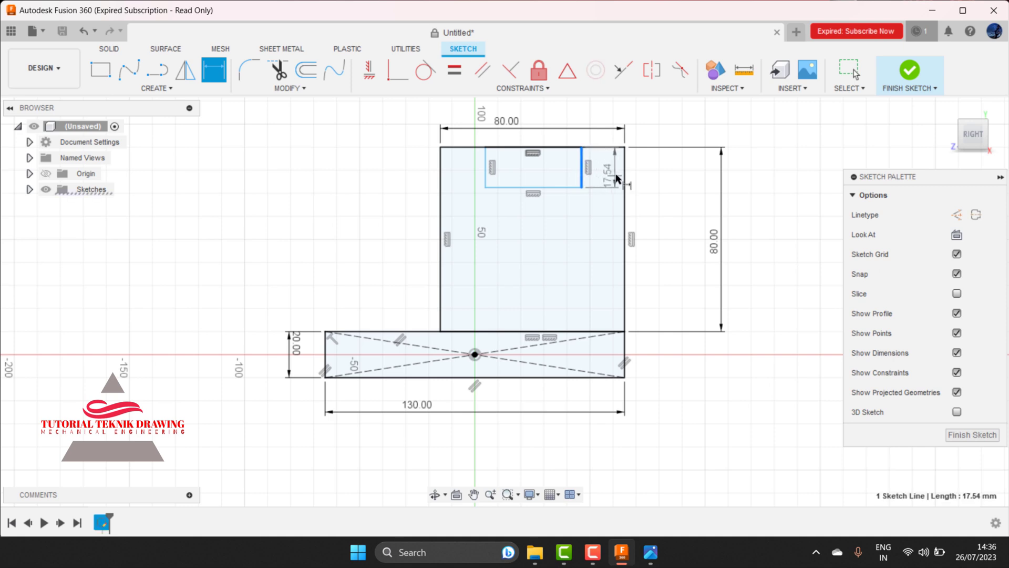
click(625, 179)
click(610, 221)
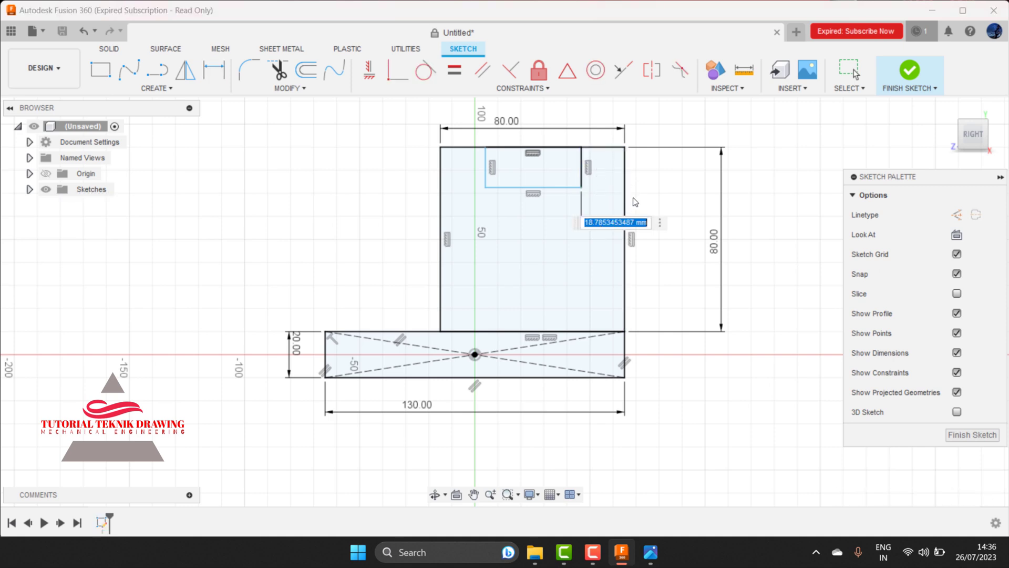
text(24)
key(Return)
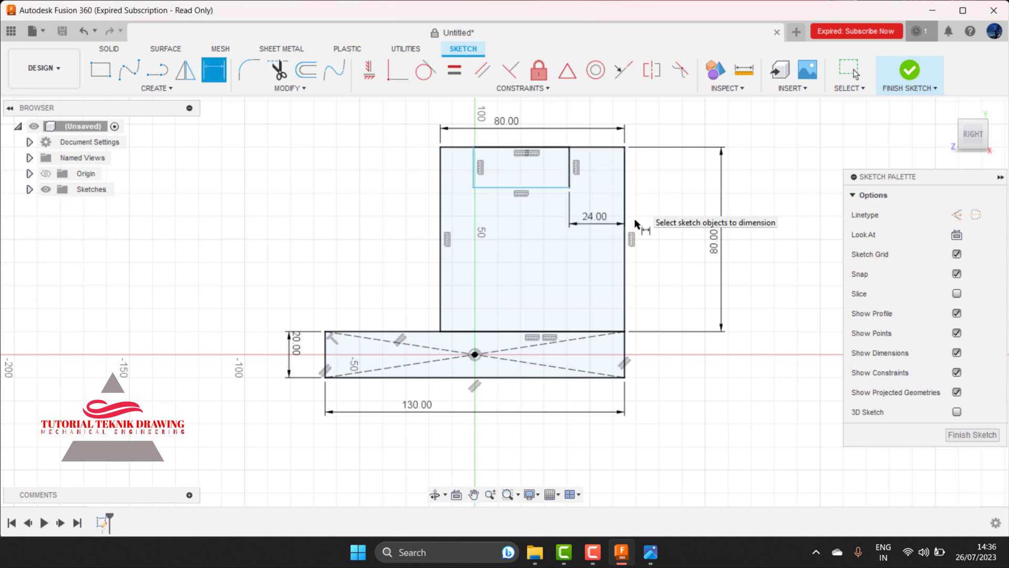
click(651, 552)
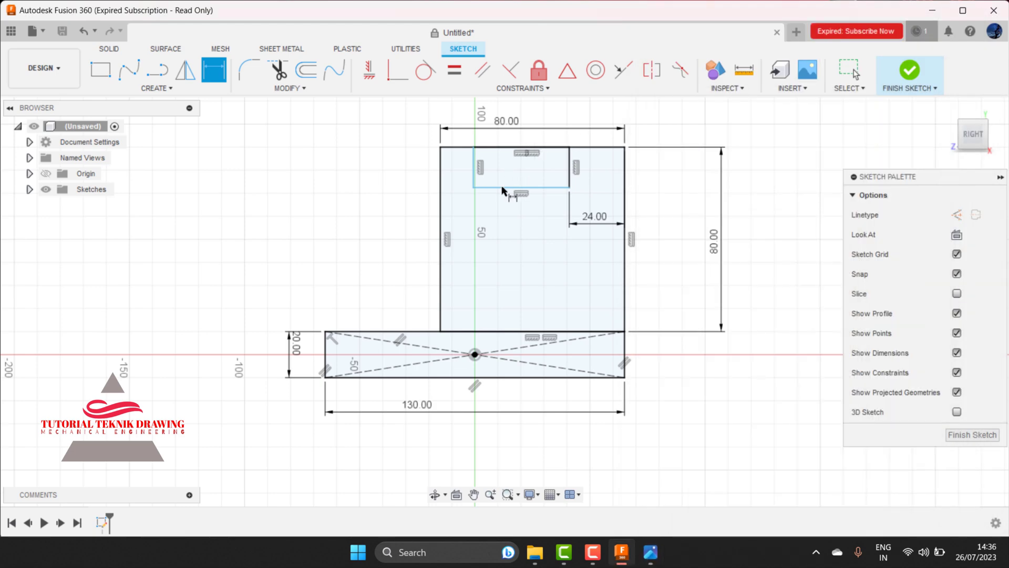
- Dimension the slot's bottom edge, correcting its width to 38 mm
click(519, 187)
click(516, 223)
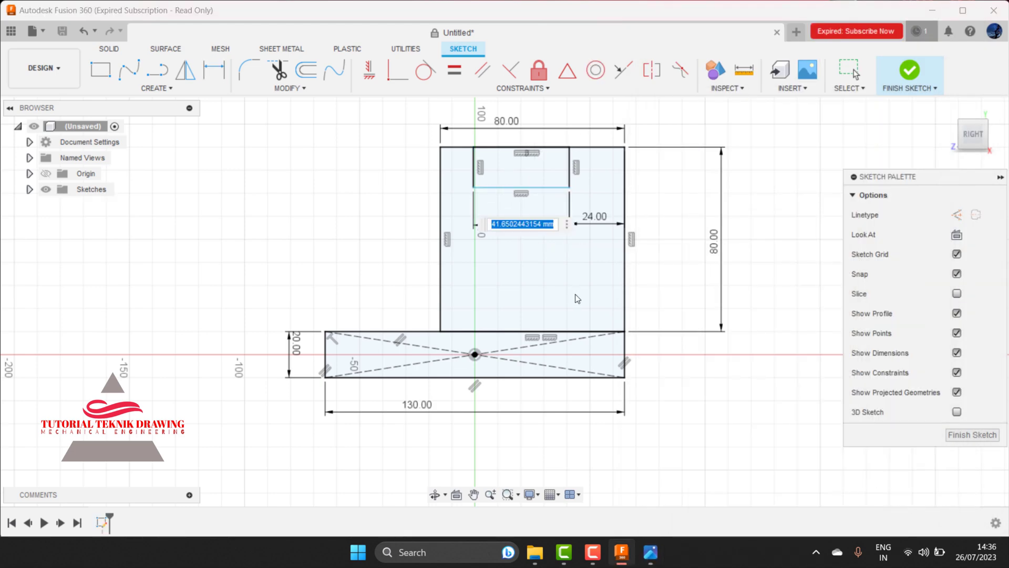
text(50)
key(Return)
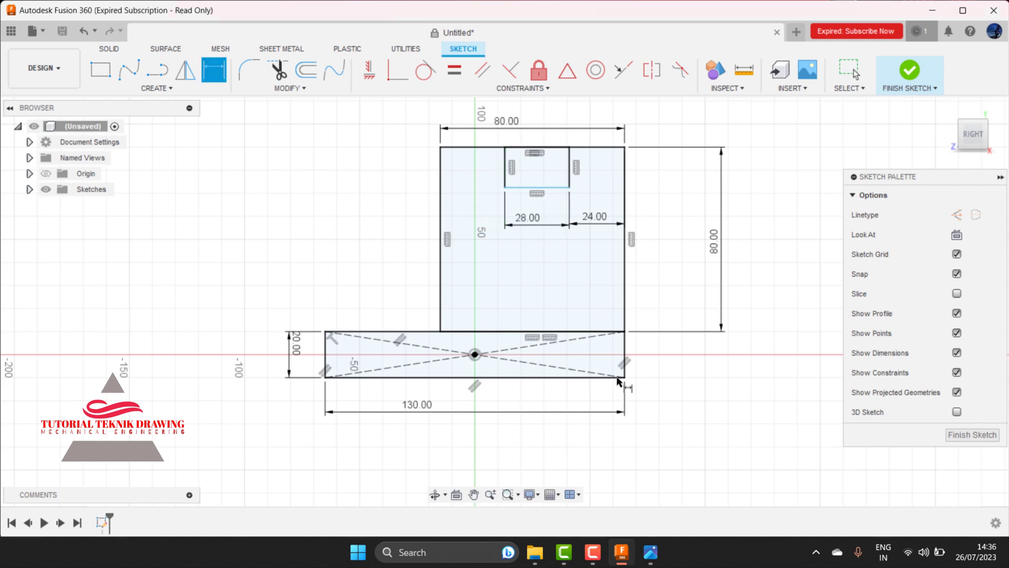
click(652, 552)
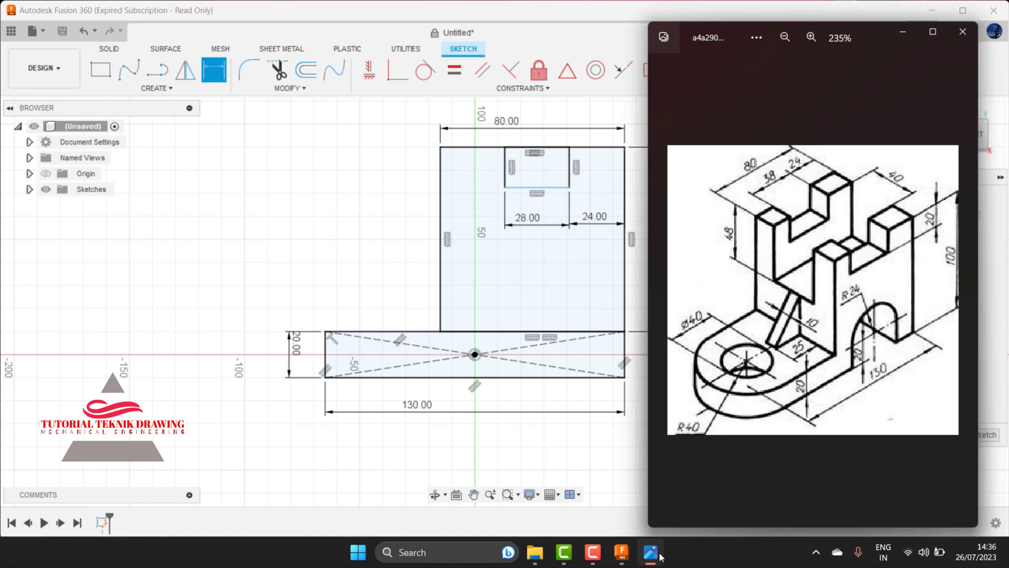
click(660, 555)
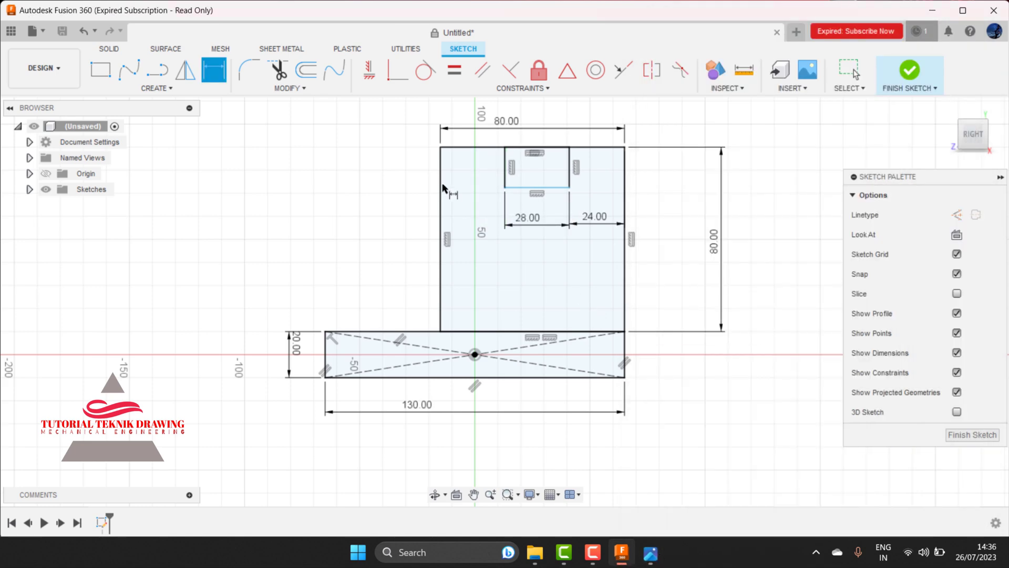
double_click(529, 218)
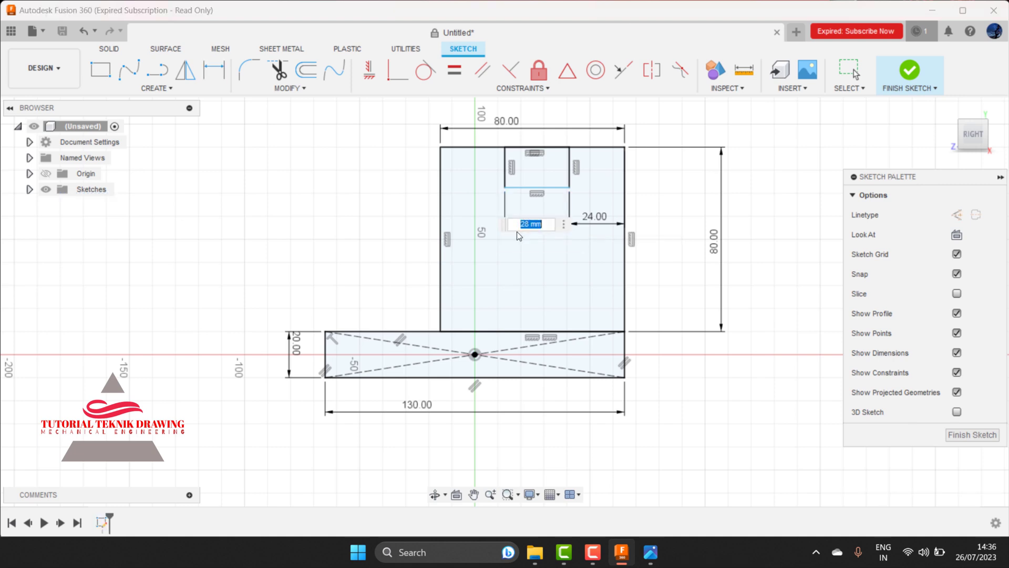
text(8)
key(Return)
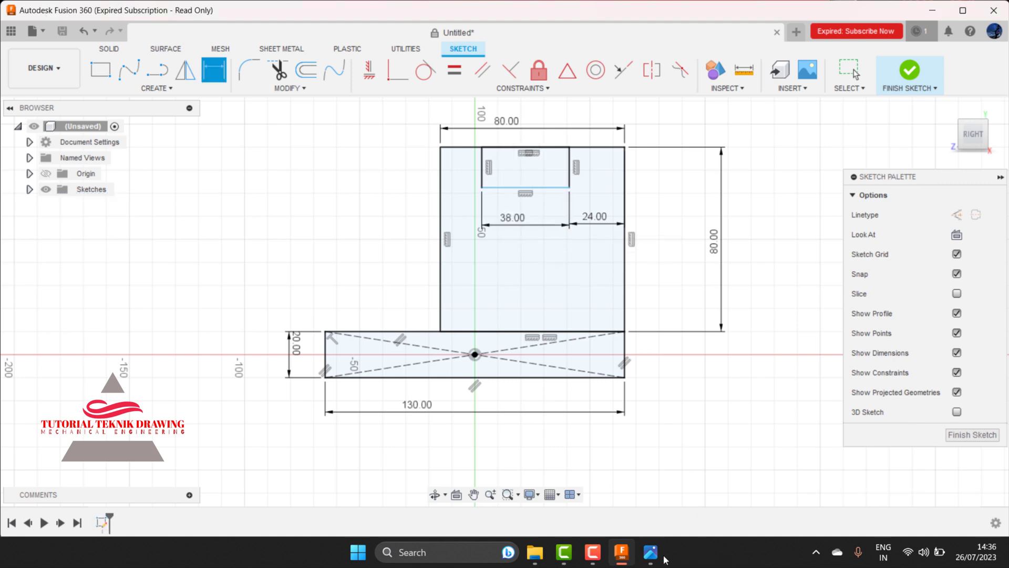
click(652, 552)
mouse_move(939, 228)
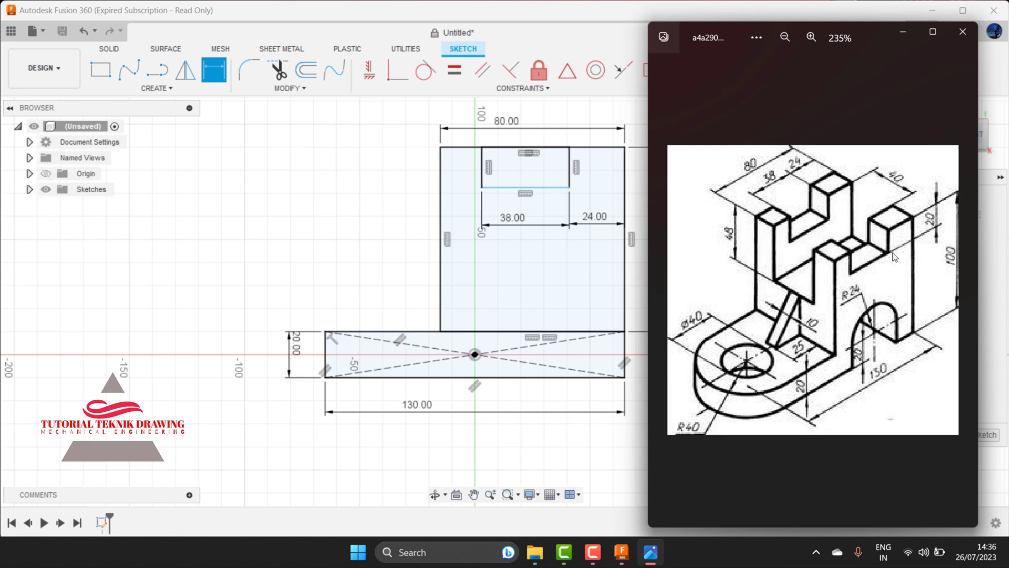
click(903, 32)
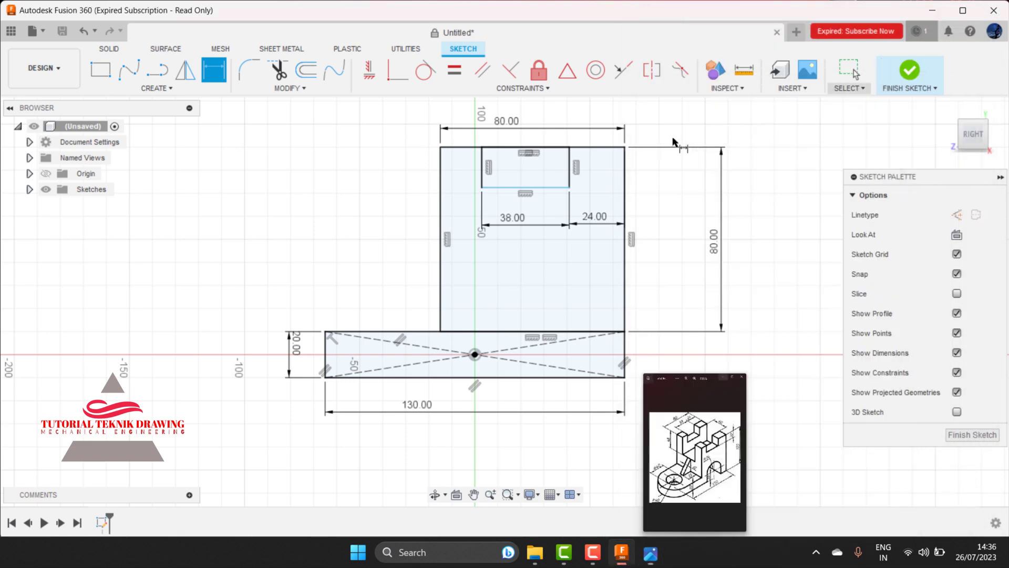
- Set the slot's height to 20 mm
click(570, 167)
click(597, 178)
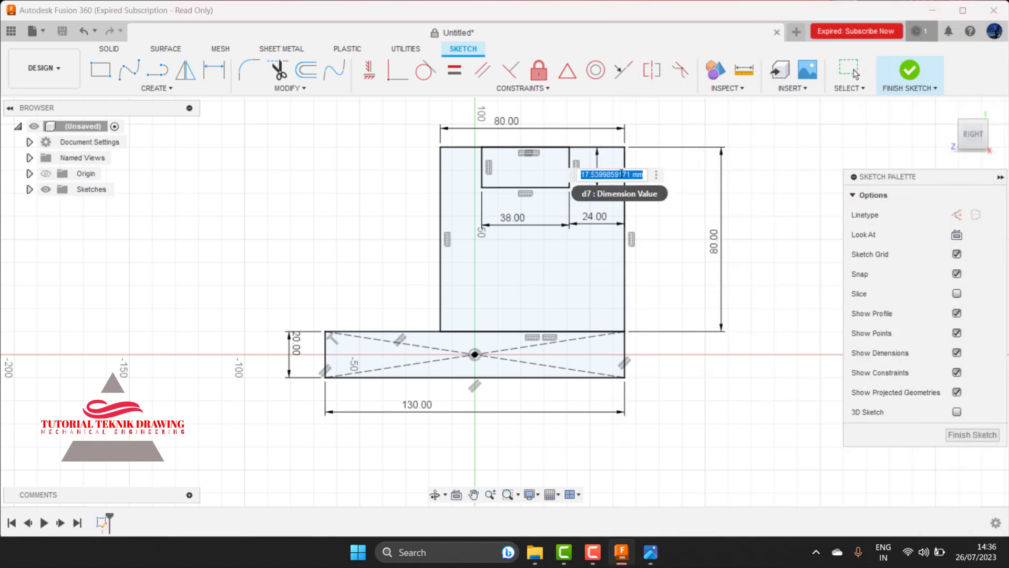
text(20)
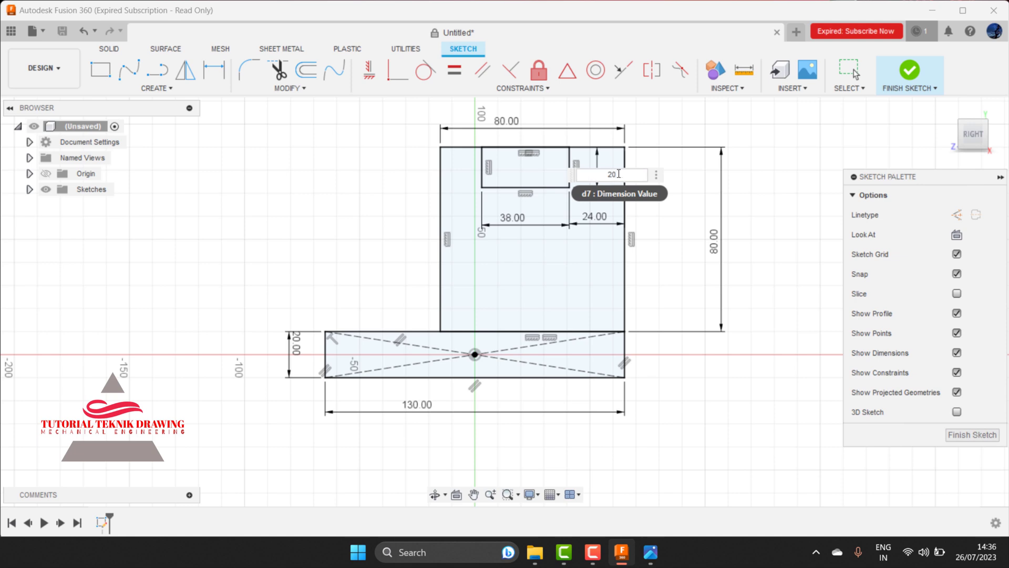
key(Return)
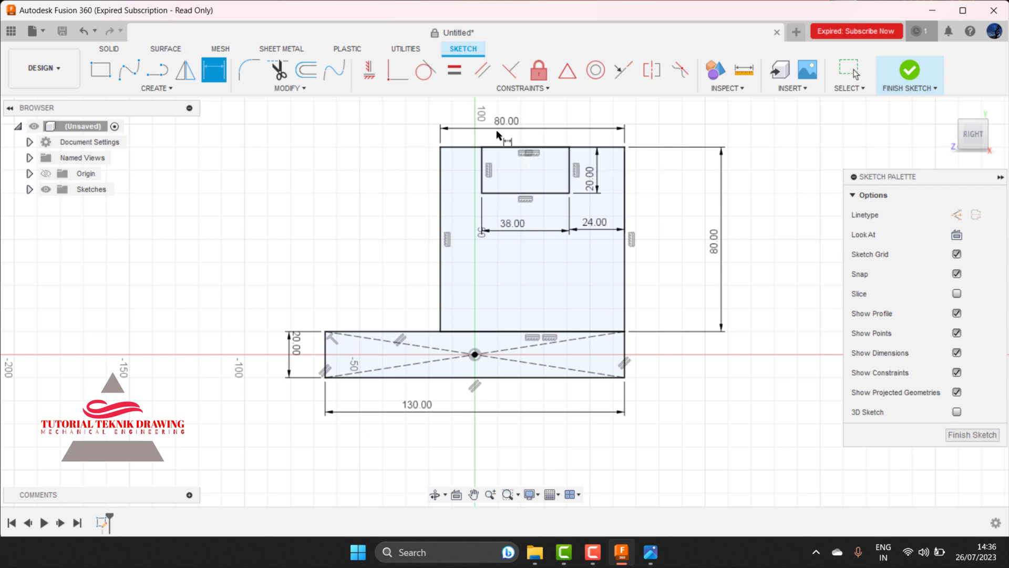
- Trim the upright's top edge segment above the slot, leaving an open 38 mm notch
click(278, 70)
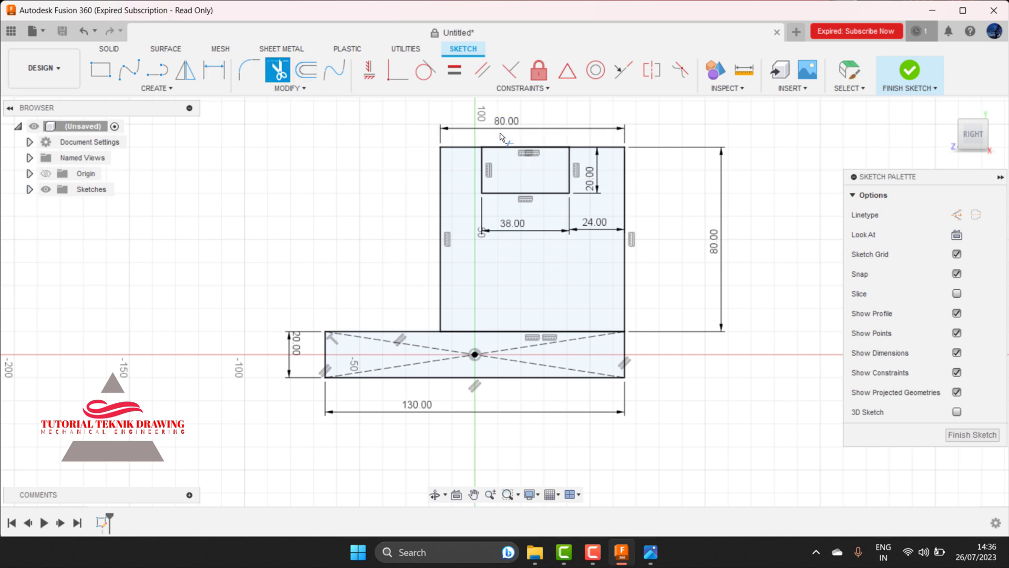
click(506, 147)
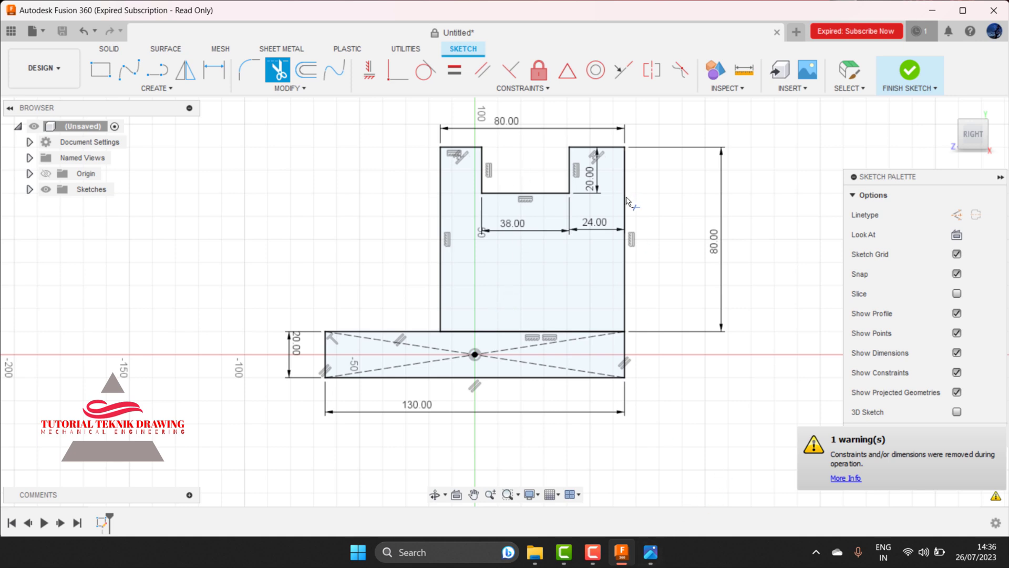
click(649, 553)
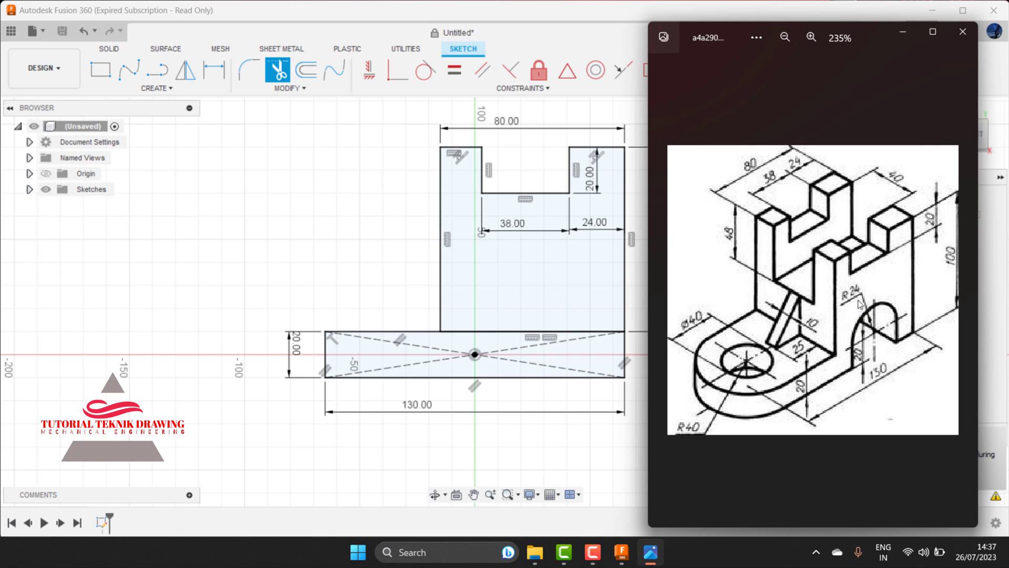
click(902, 32)
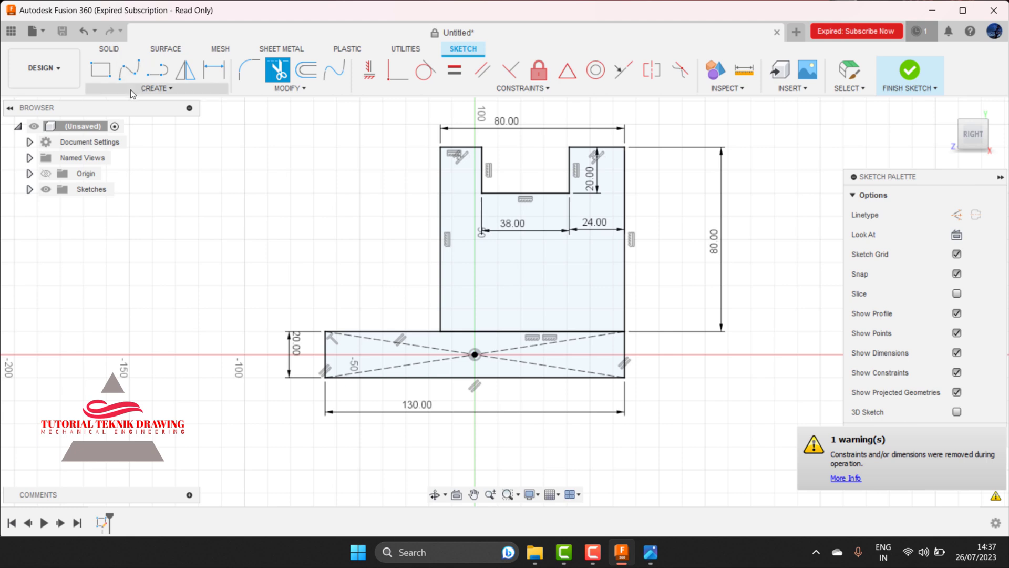
- Draw a circle centred at the midpoint of the base rectangle's top edge
click(168, 89)
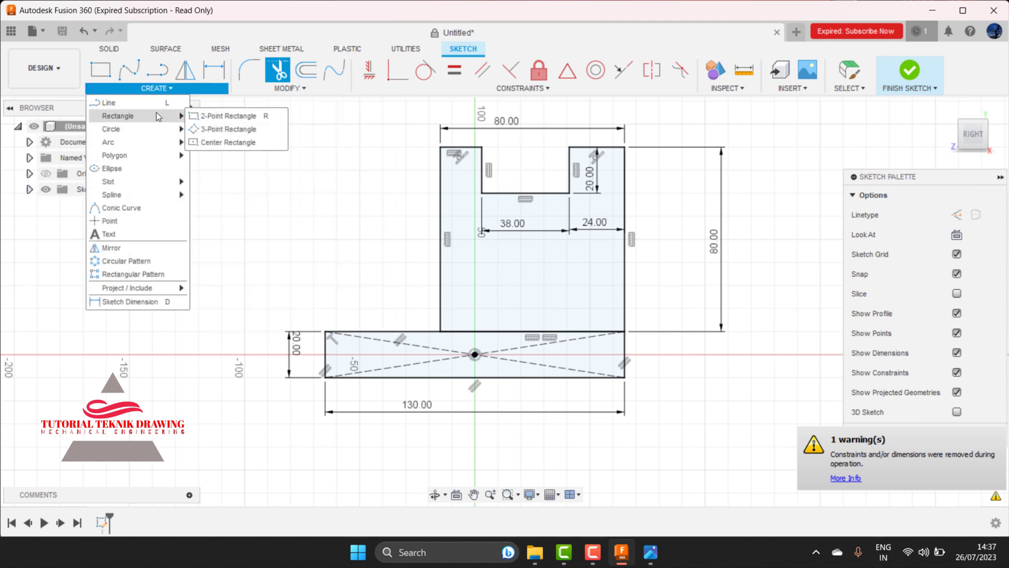
mouse_move(110, 128)
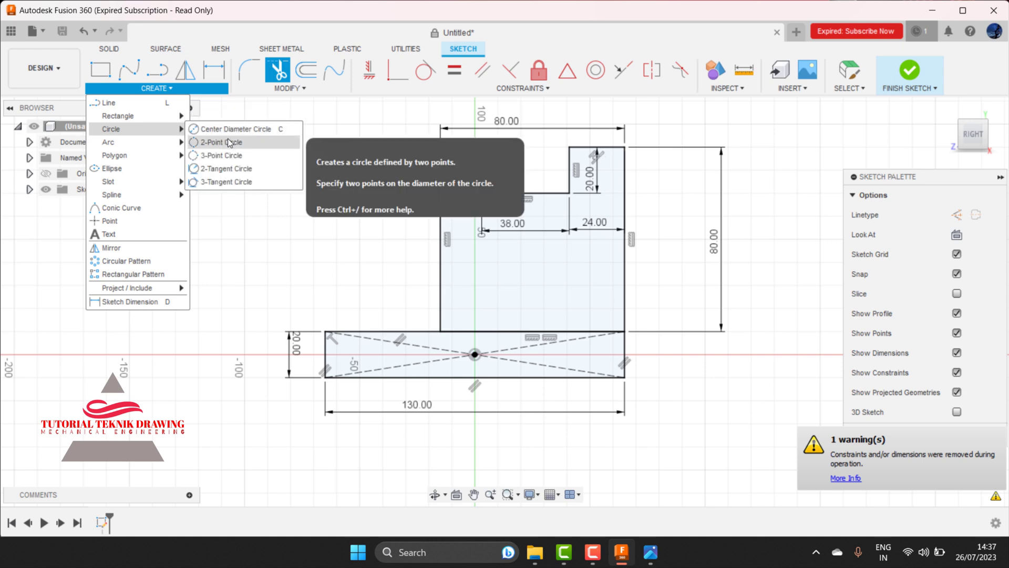
click(226, 168)
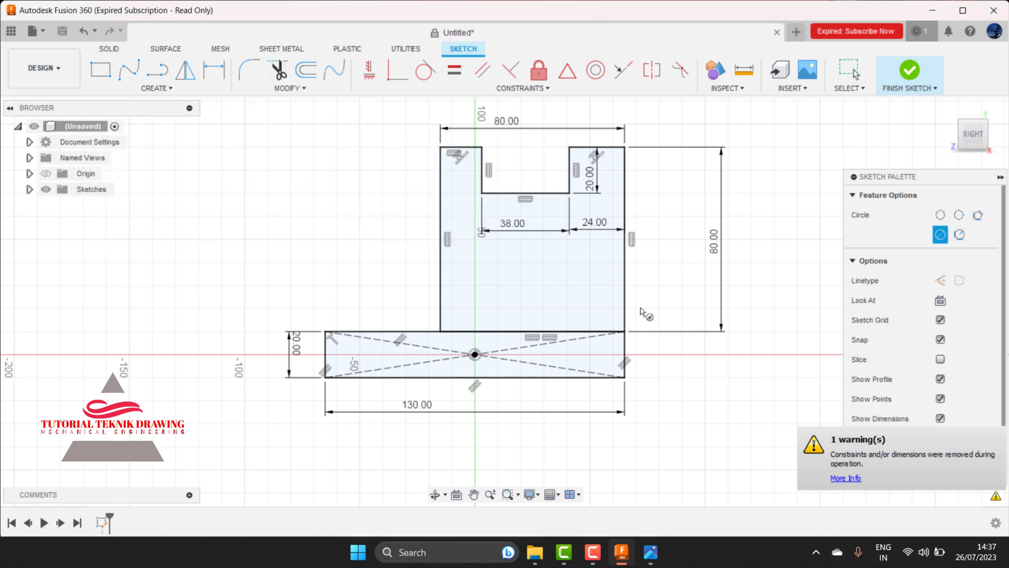
click(533, 331)
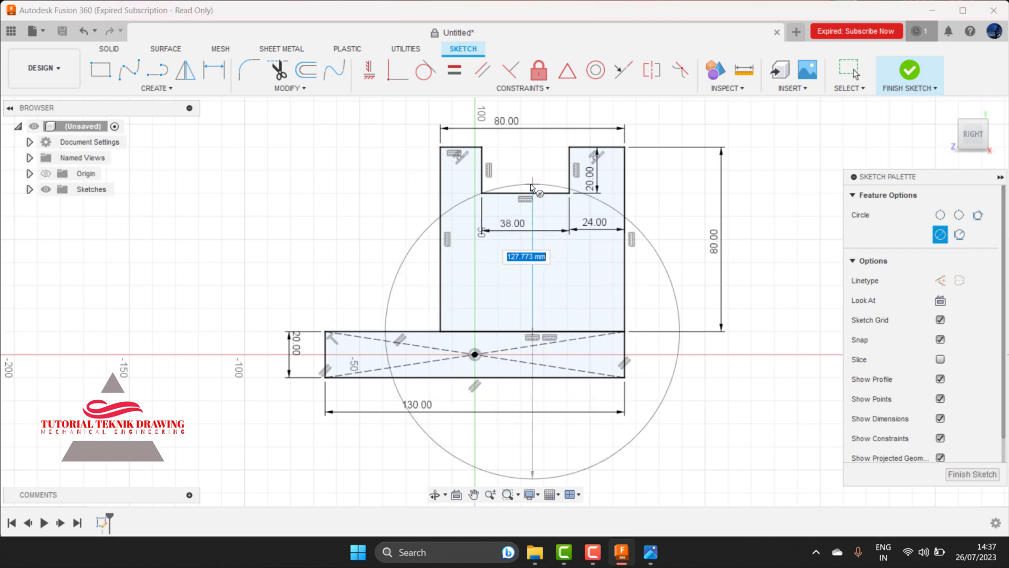
click(532, 285)
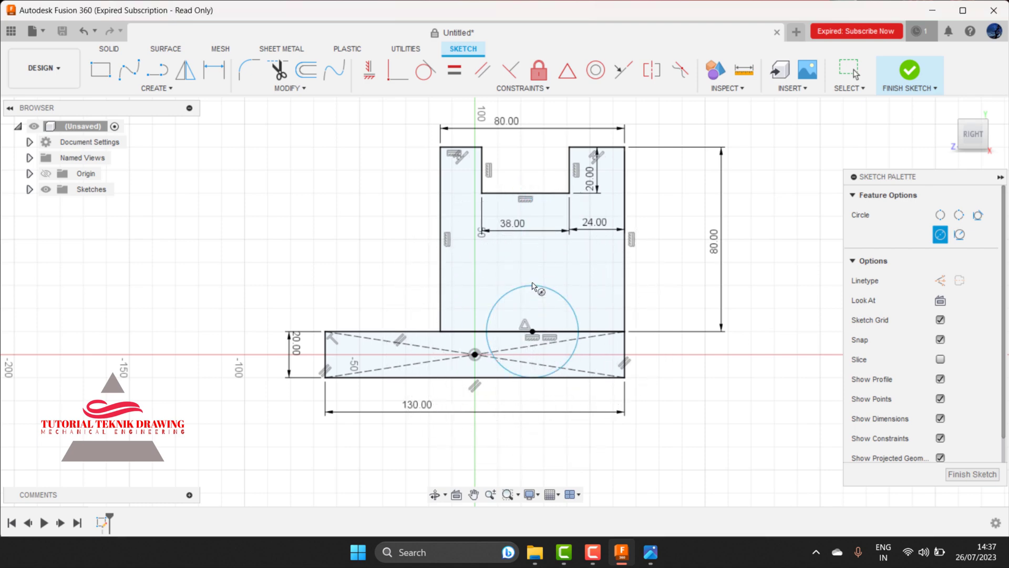
- Dimension the circle to 24 mm diameter and reopen that value for editing
click(214, 70)
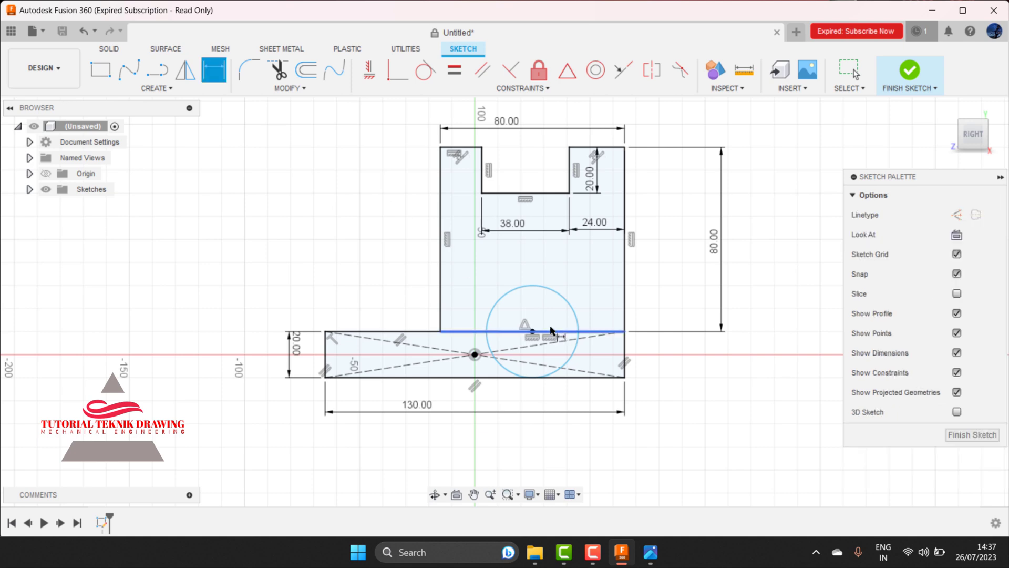
click(565, 299)
click(488, 288)
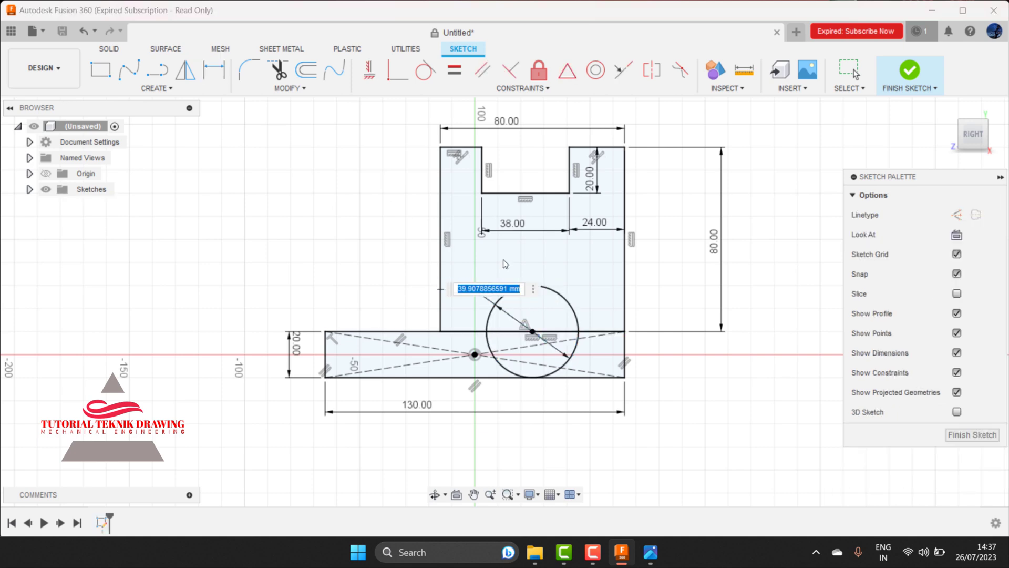
text(24)
key(Return)
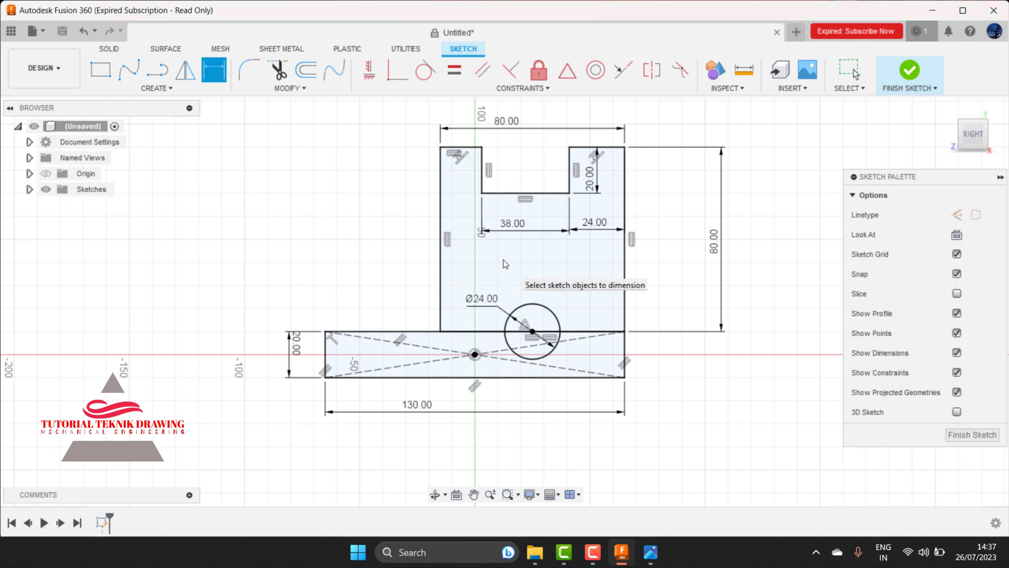
click(649, 561)
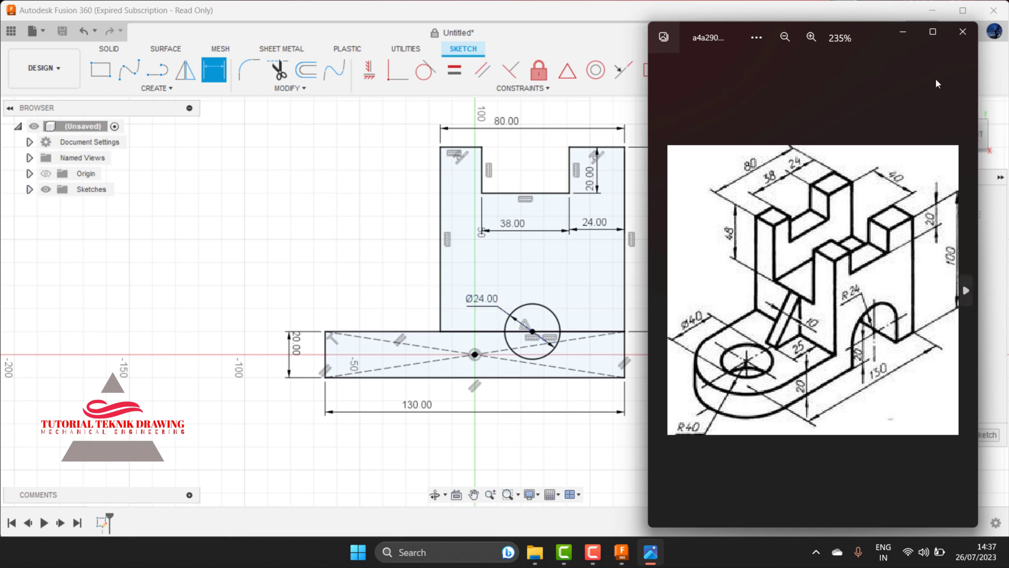
click(903, 32)
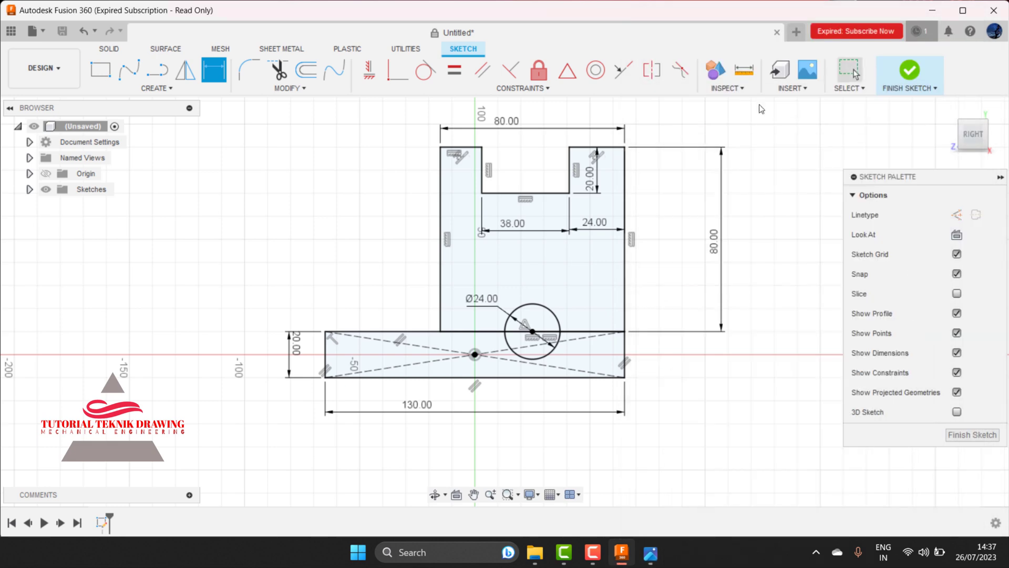
double_click(490, 304)
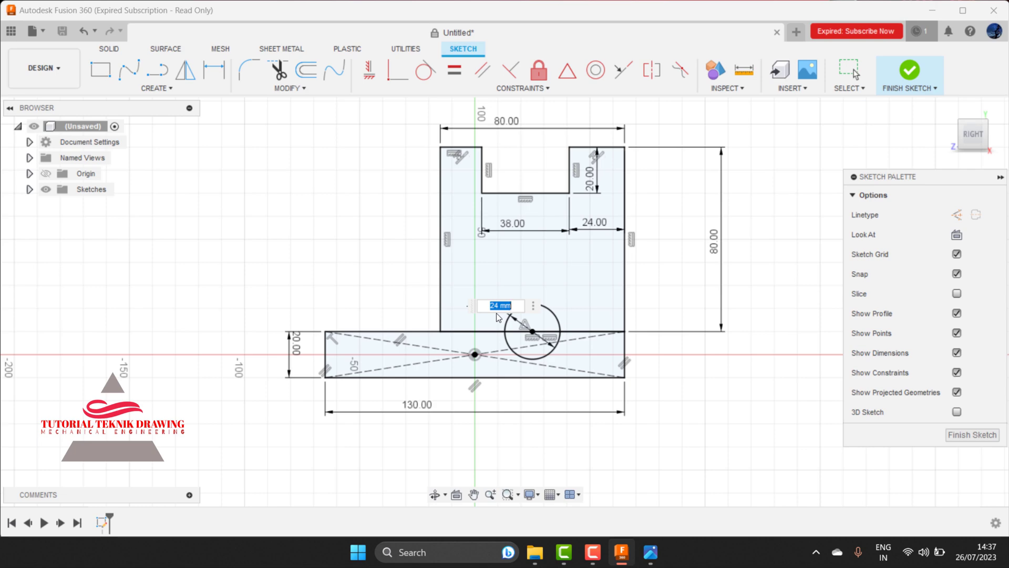
click(450, 552)
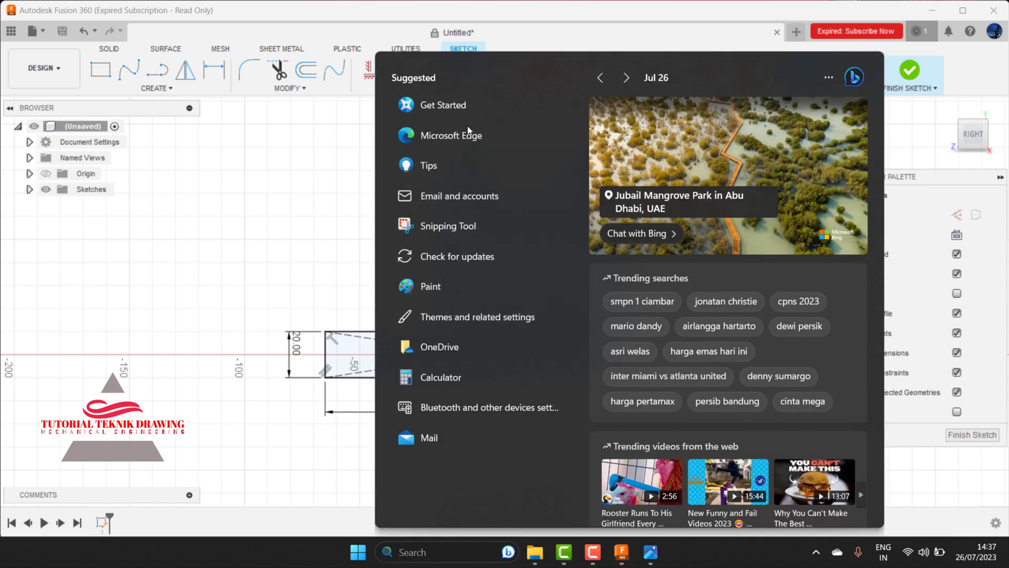
- Compute 24 + 24 = 48 in Calculator, then reselect the circle's diameter value
click(415, 383)
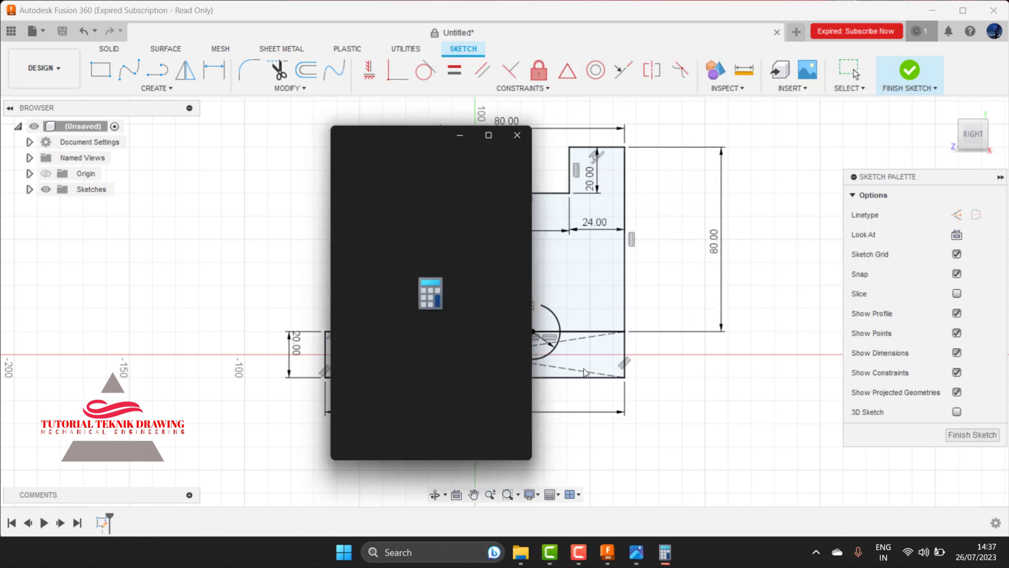
text(24)
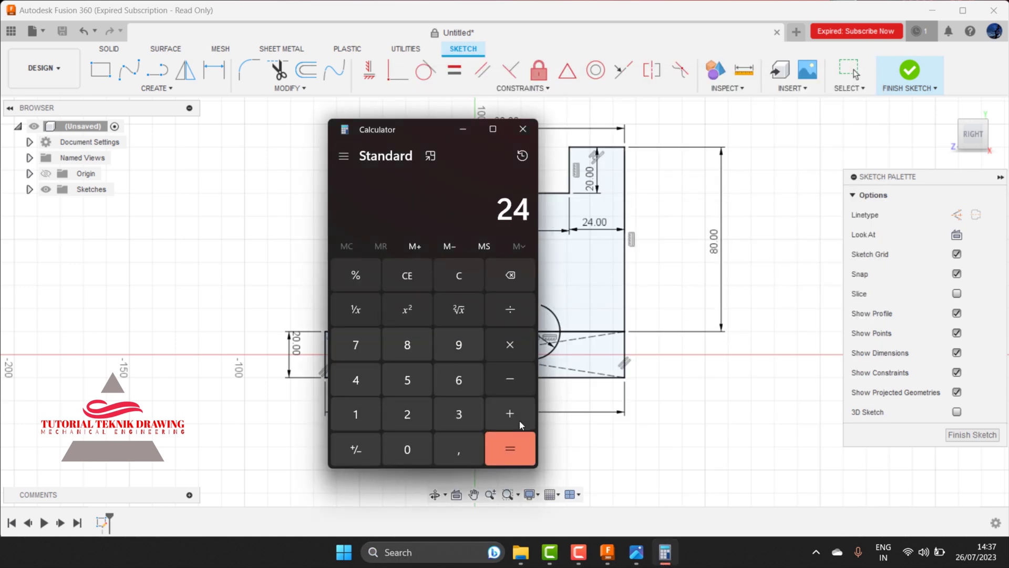
click(510, 413)
click(405, 412)
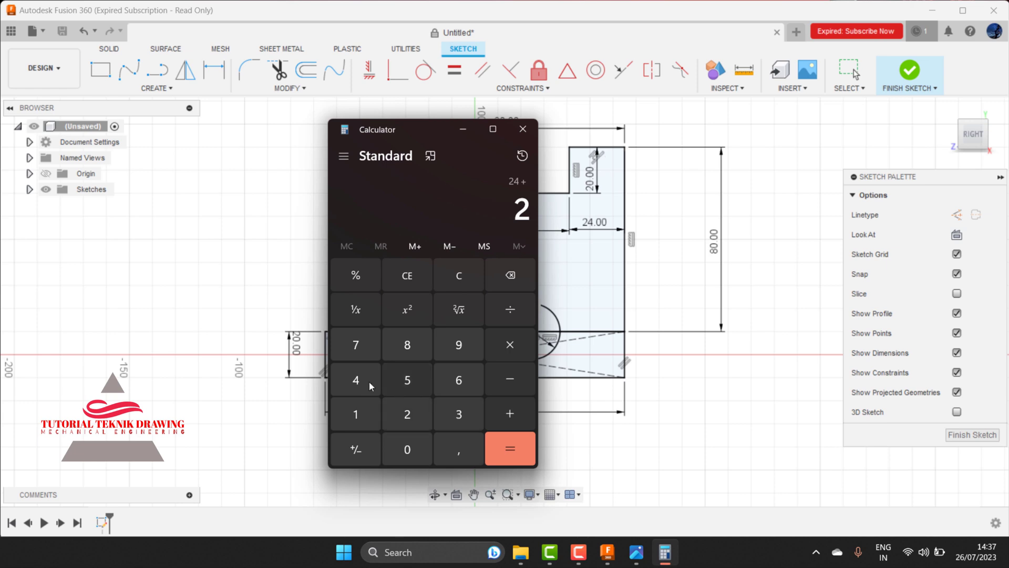
click(369, 380)
click(504, 441)
drag(451, 122, 460, 133)
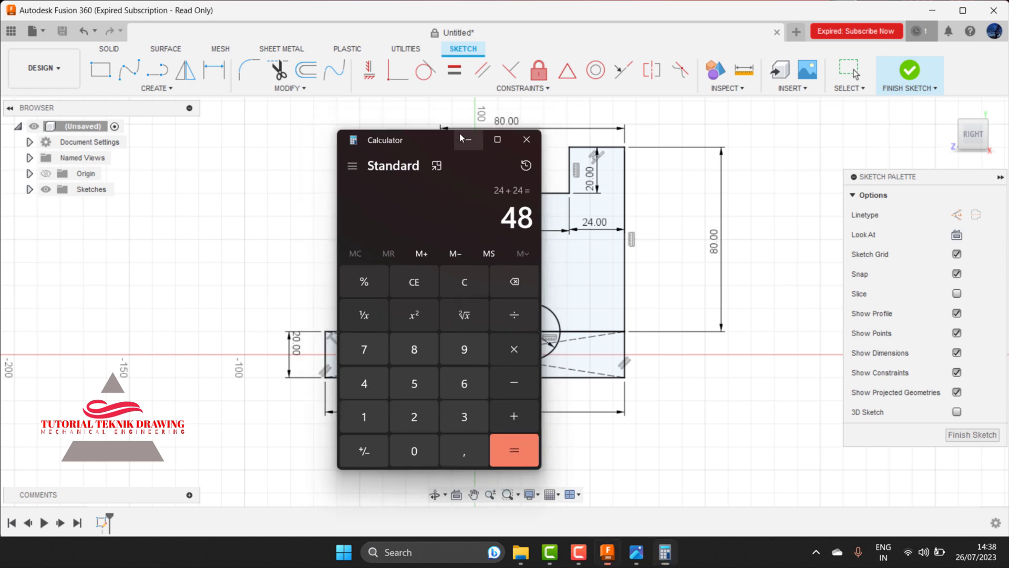
click(459, 135)
click(476, 300)
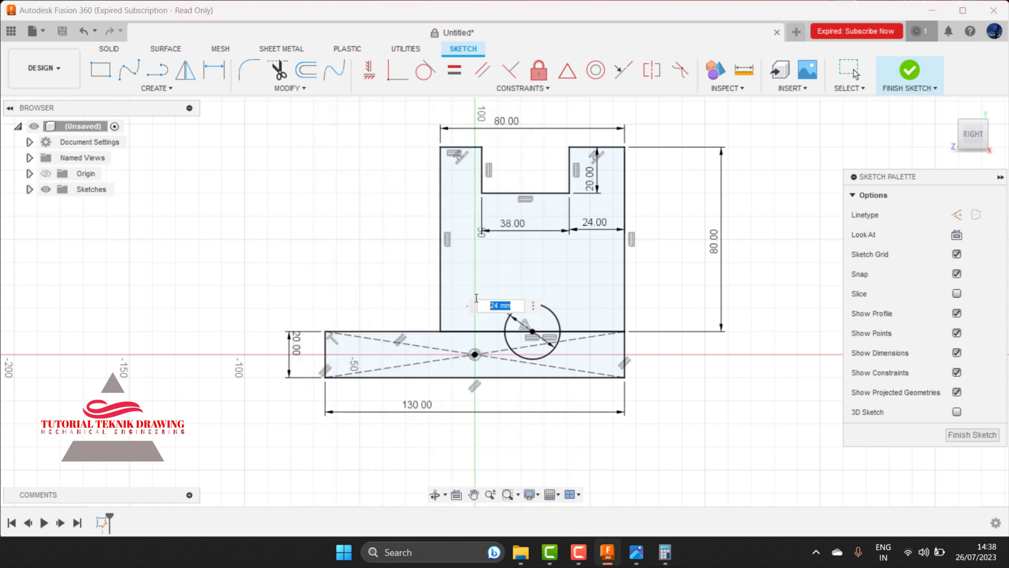
- Change the circle's diameter dimension to 48 mm and check the reference drawing
text(8)
key(Return)
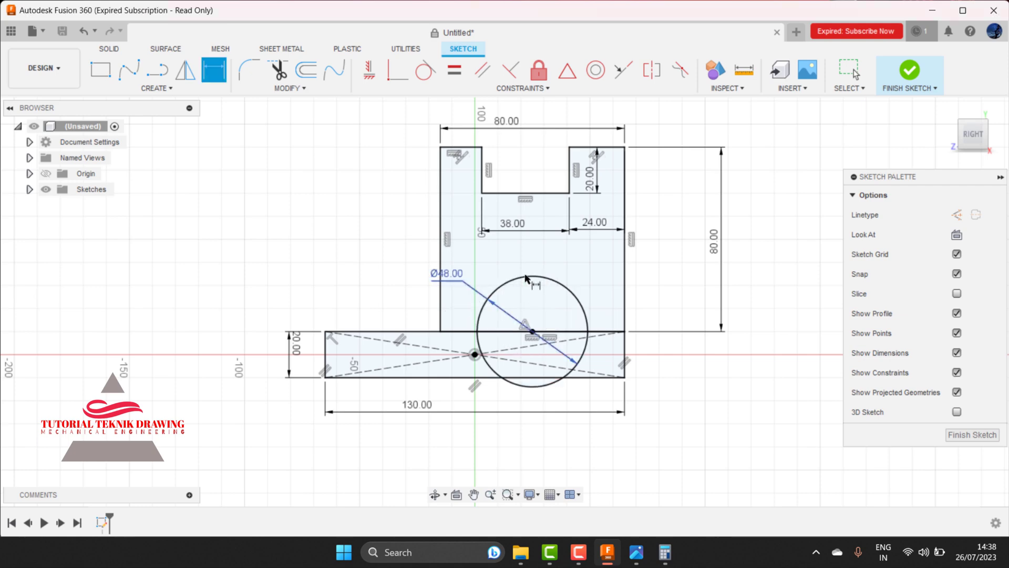
click(638, 556)
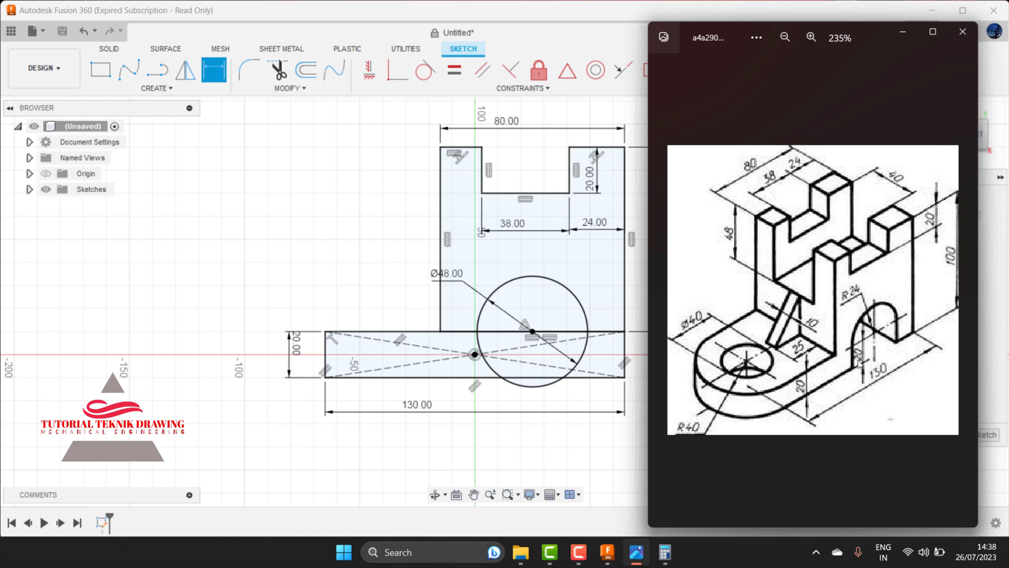
click(903, 32)
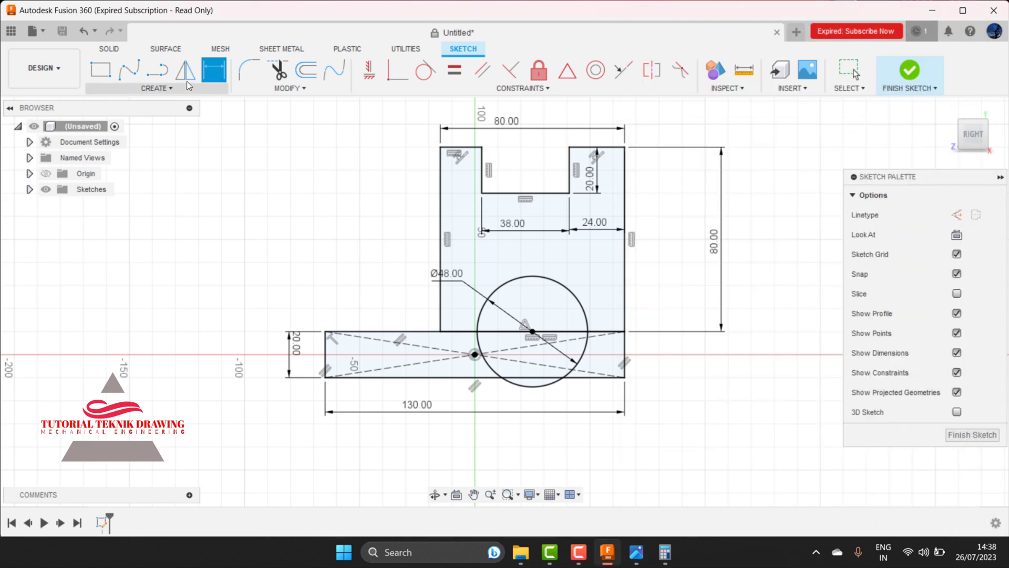
click(147, 79)
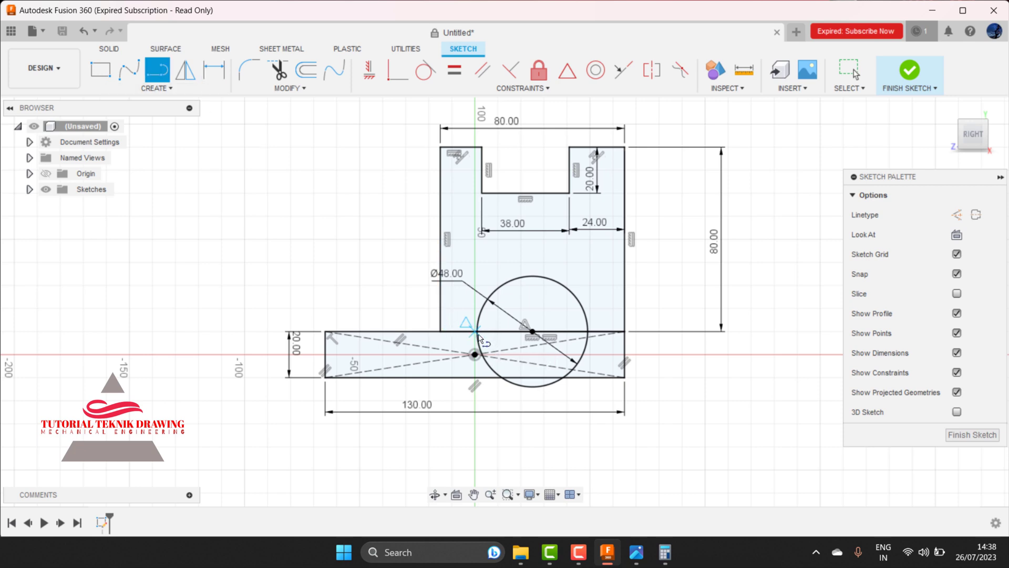
click(478, 336)
key(Escape)
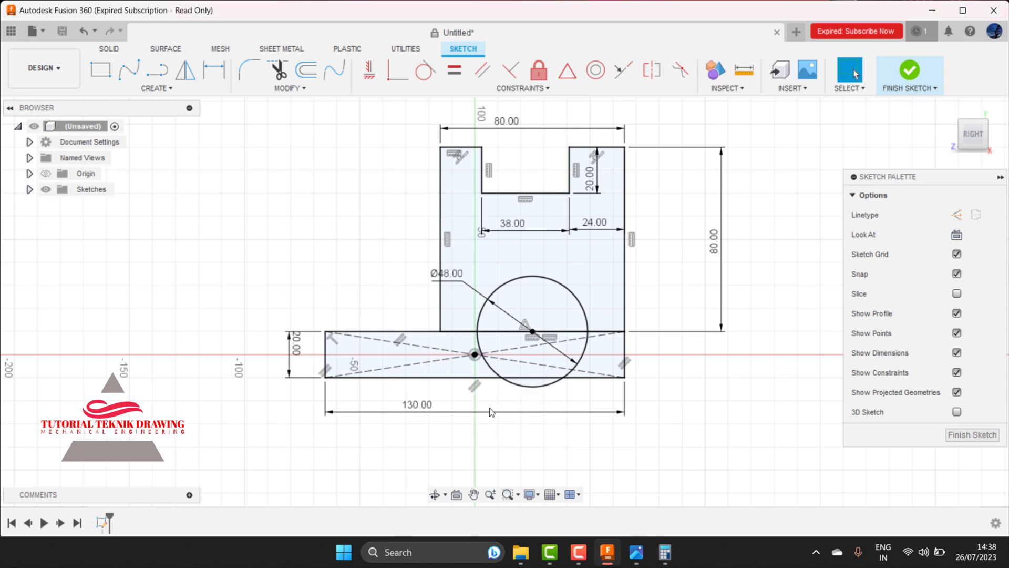
- Zoom in on the circle and trim away the base's top edge inside it
click(490, 494)
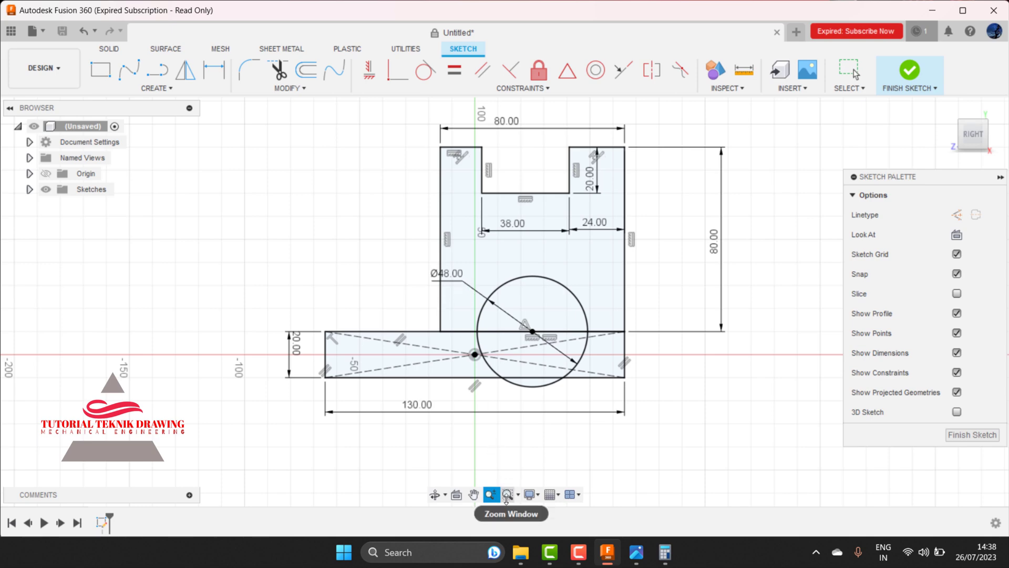
mouse_move(396, 314)
mouse_down()
mouse_move(450, 318)
mouse_move(253, 139)
mouse_up()
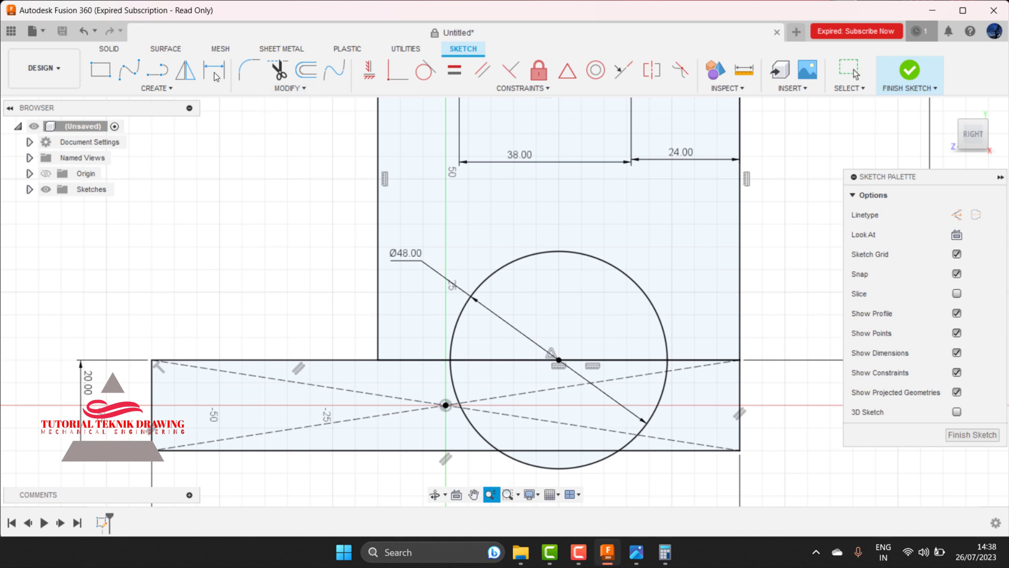
click(157, 69)
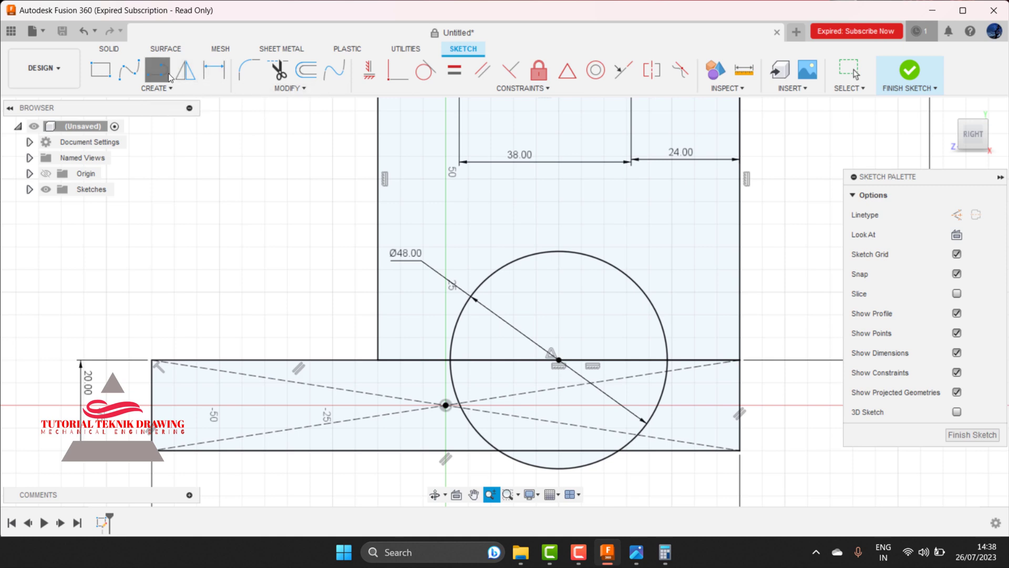
click(452, 364)
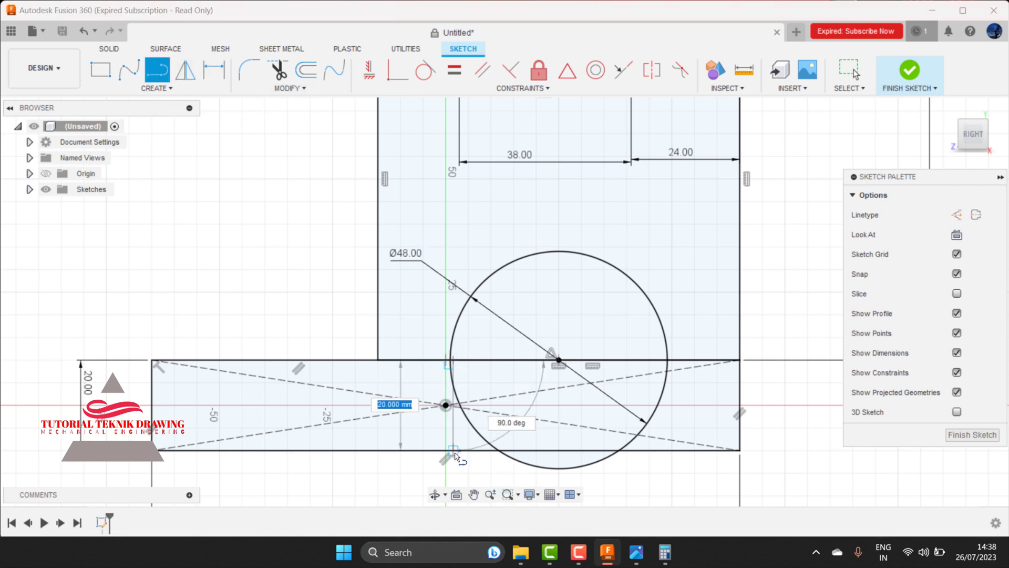
key(Escape)
click(278, 70)
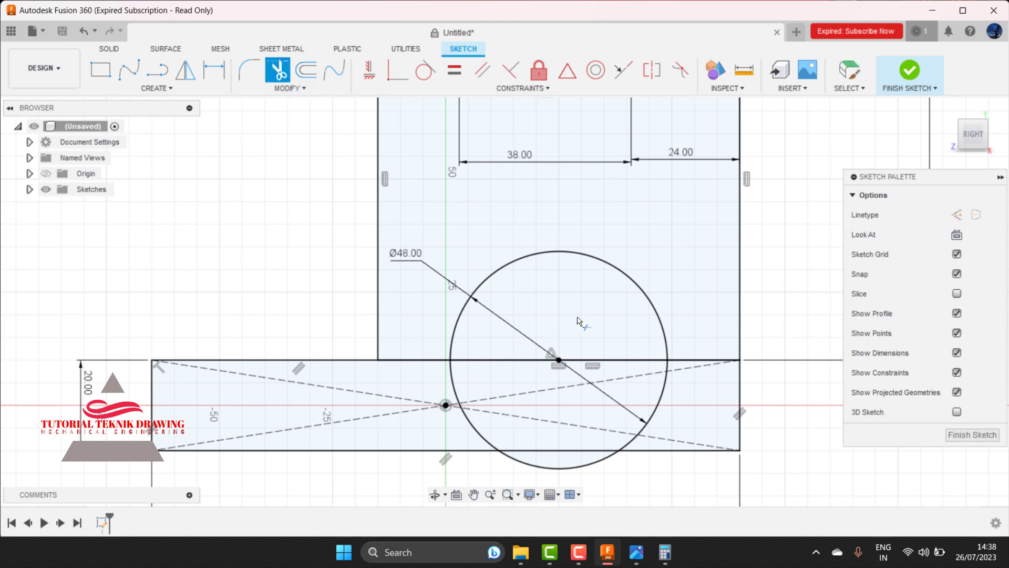
click(503, 335)
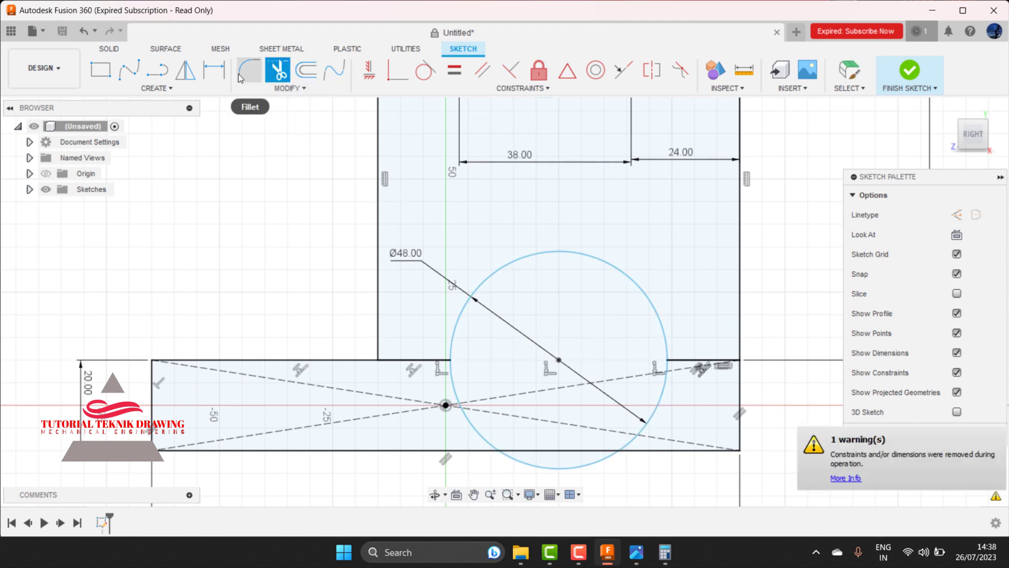
- Draw vertical lines down through the base from both circle–edge intersections
click(157, 70)
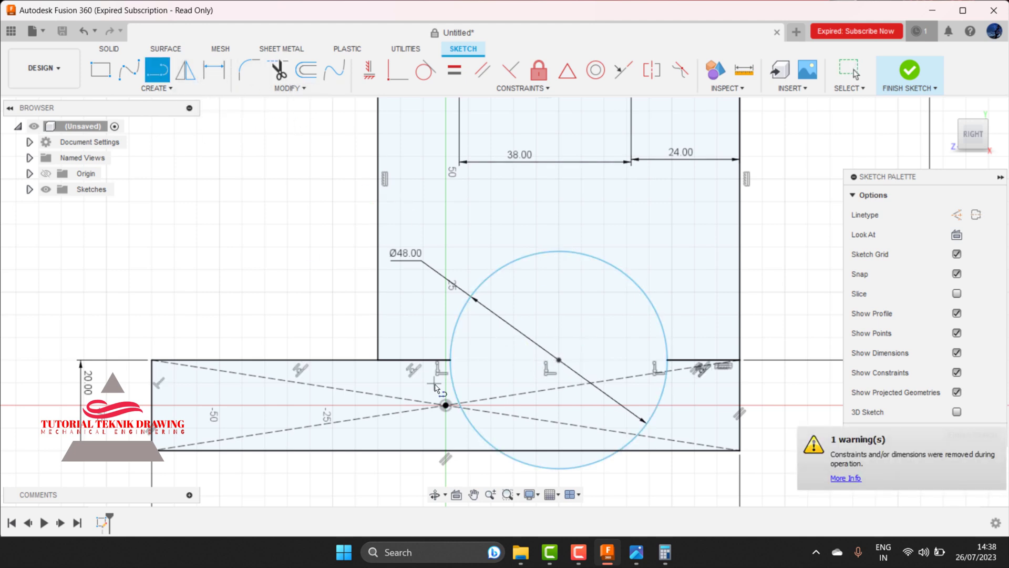
click(447, 360)
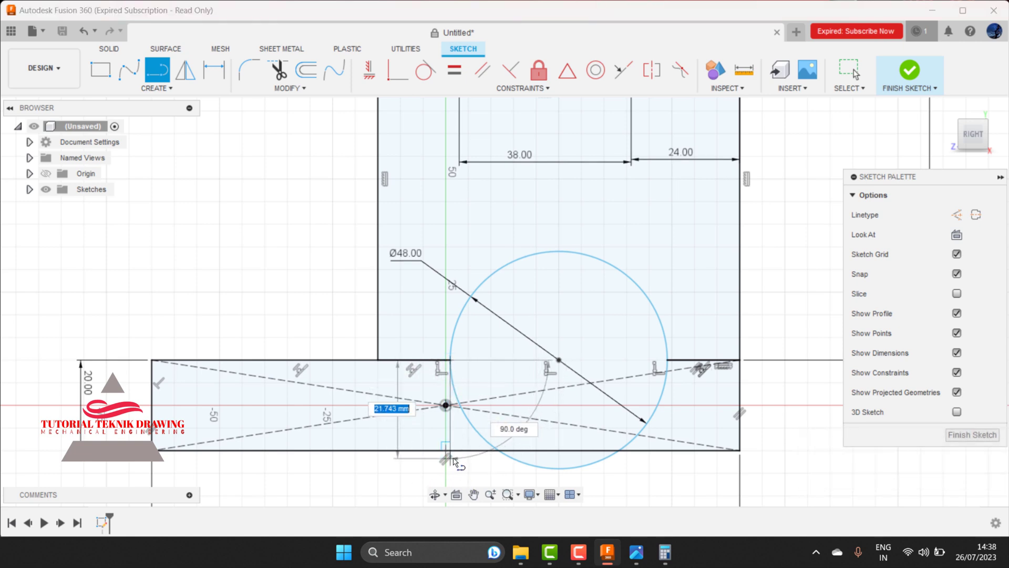
click(456, 471)
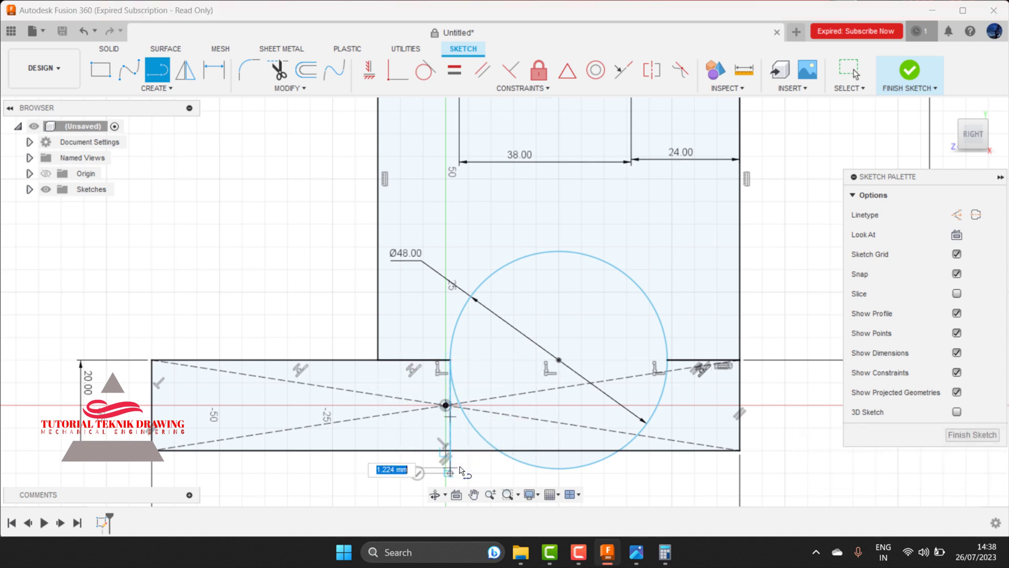
key(Escape)
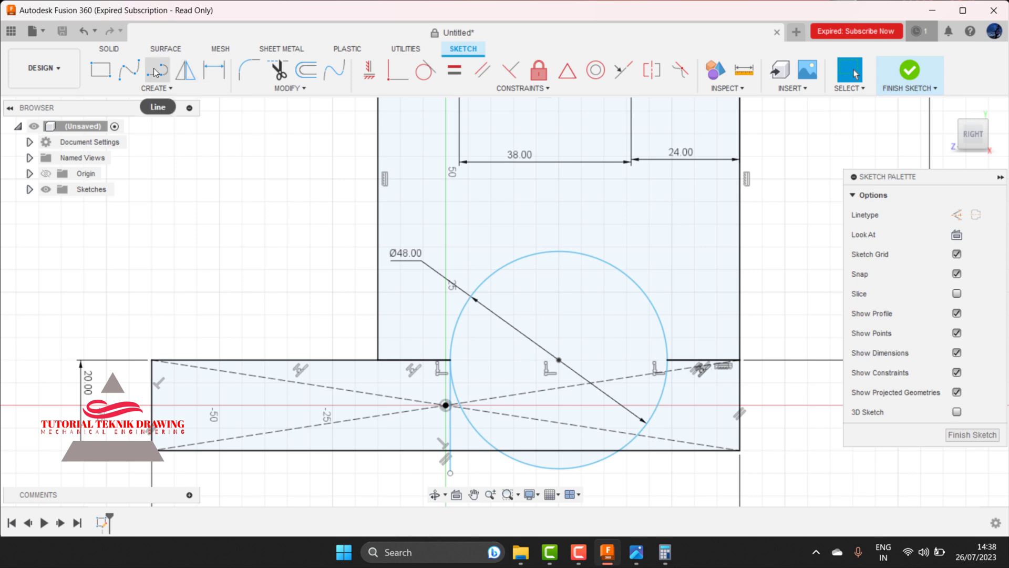
click(157, 69)
click(667, 361)
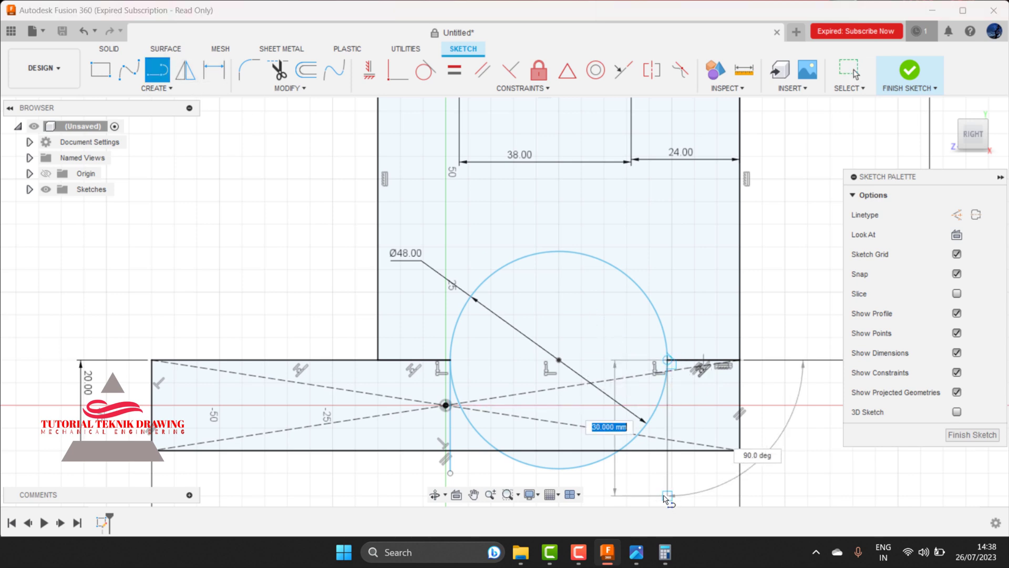
click(669, 496)
key(Escape)
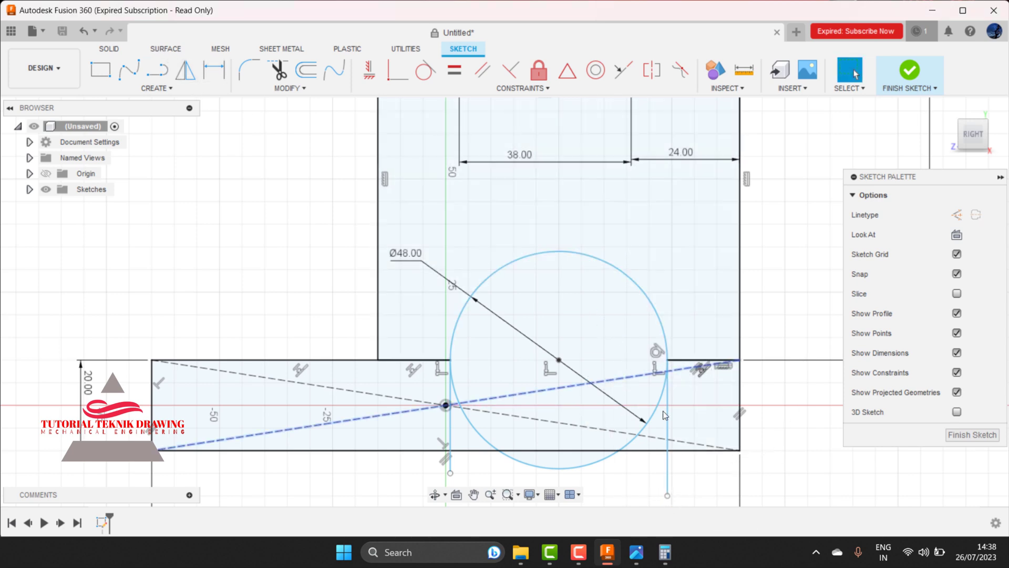
- Trim the bottom line, lower arc and short leftover segments below the arch
key(t)
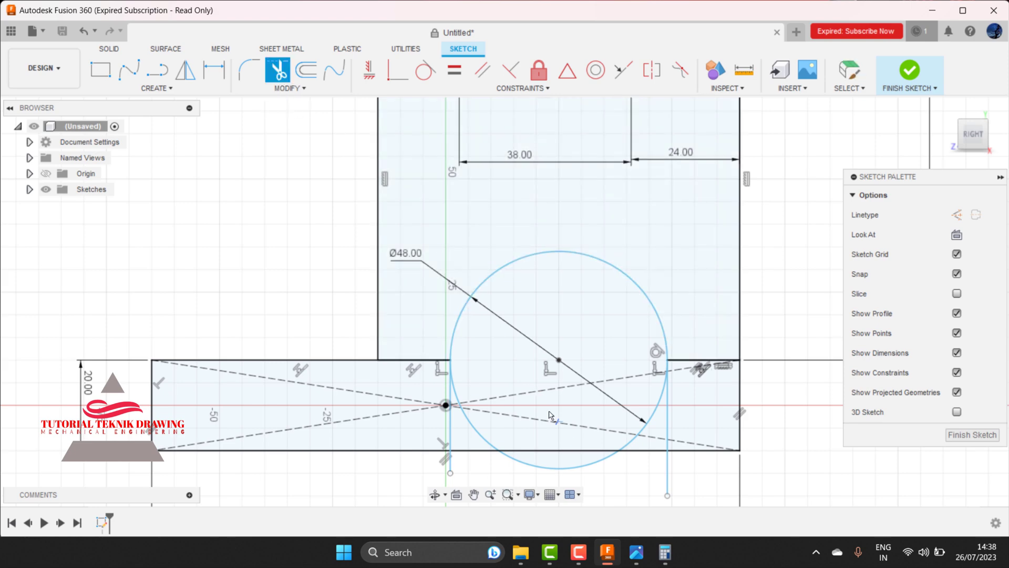
click(613, 462)
click(474, 435)
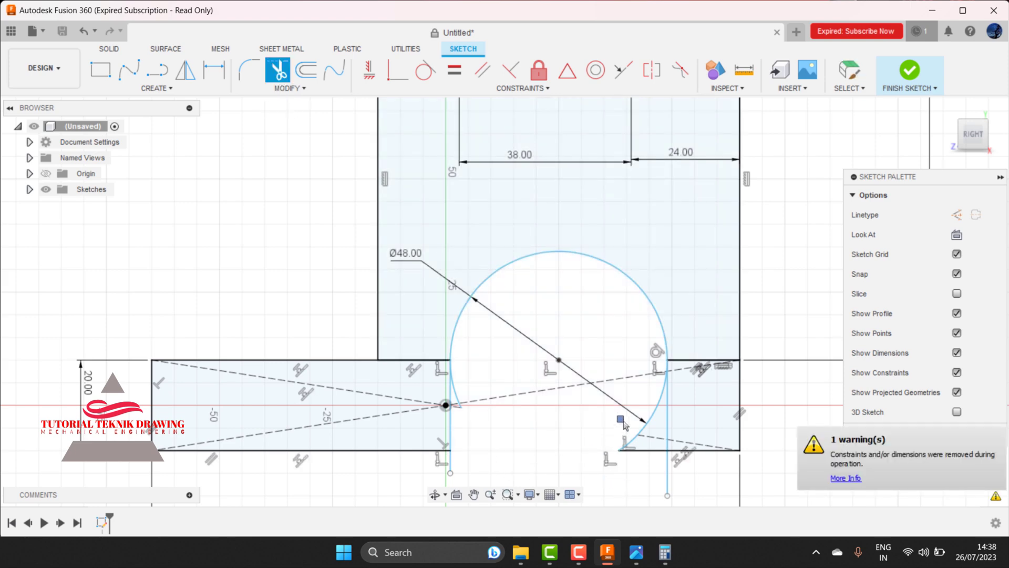
click(642, 451)
click(651, 435)
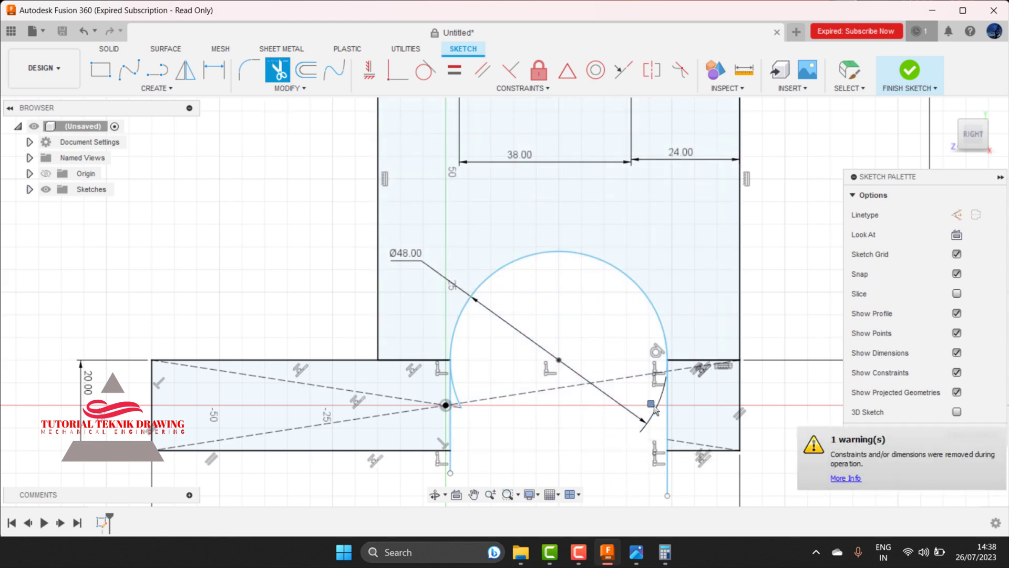
click(454, 400)
click(452, 466)
click(668, 476)
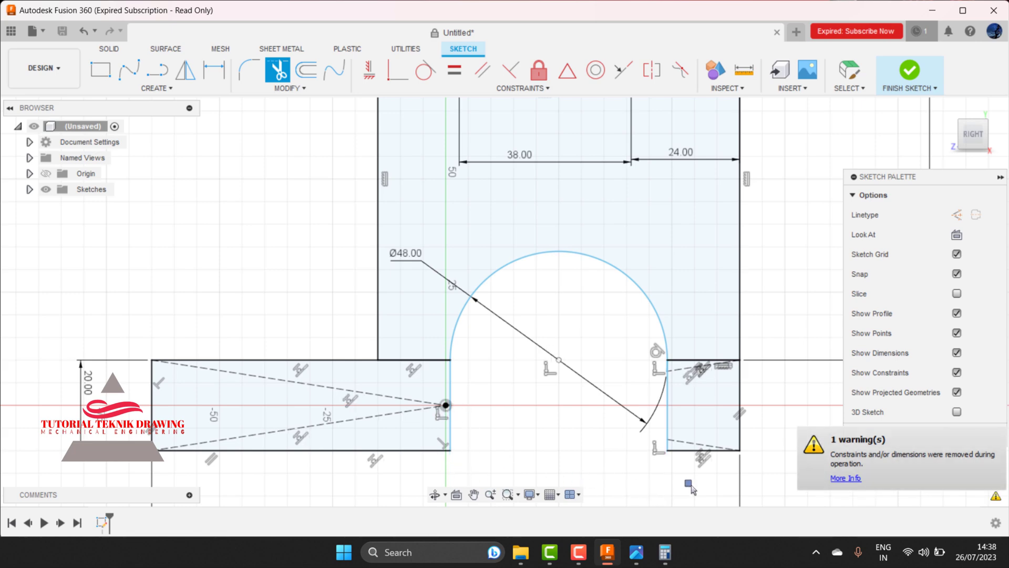
- Trim the last small piece near the right arc after checking the reference, then finish the sketch
click(635, 552)
click(635, 552)
click(661, 380)
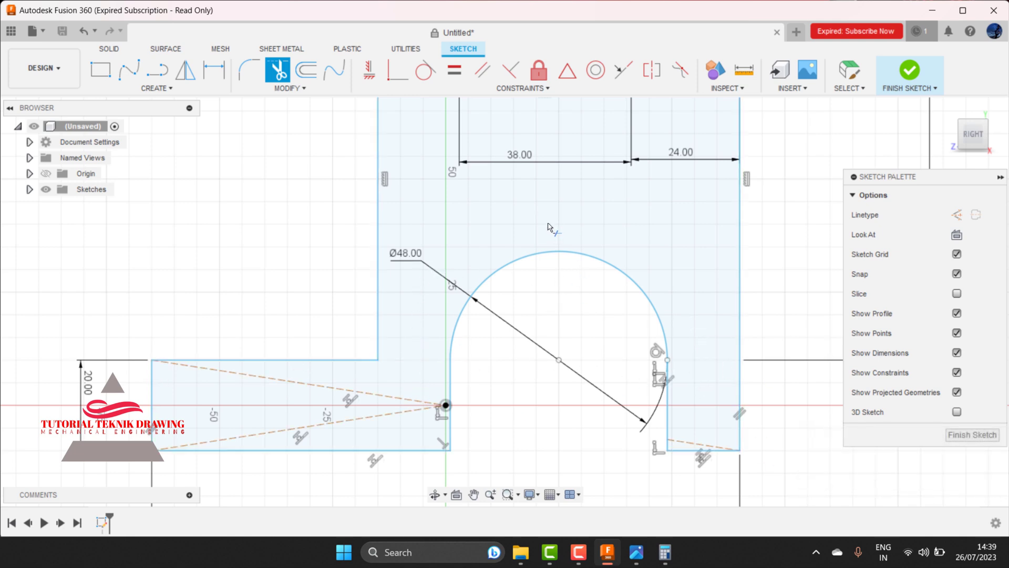
click(636, 552)
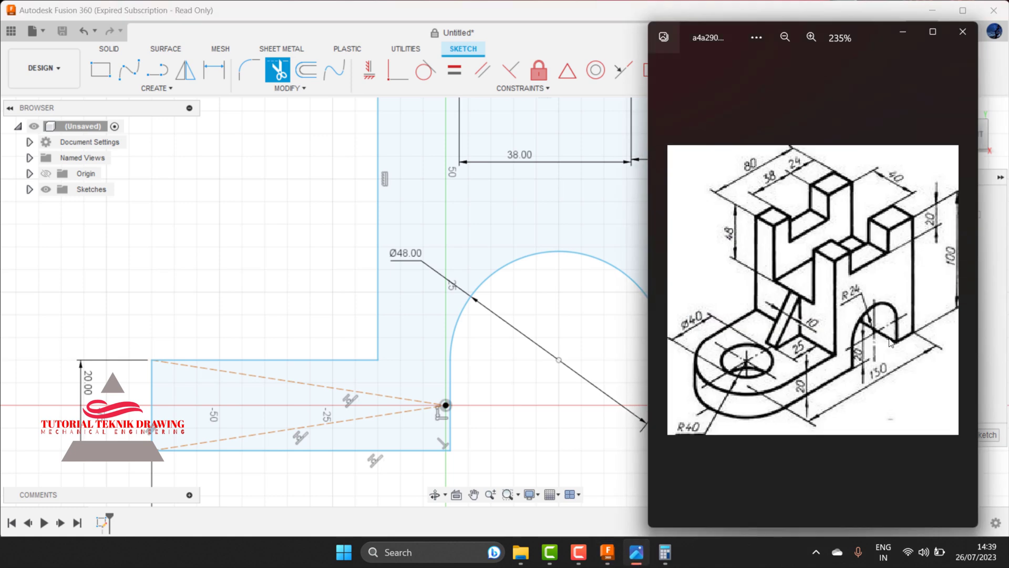
click(903, 30)
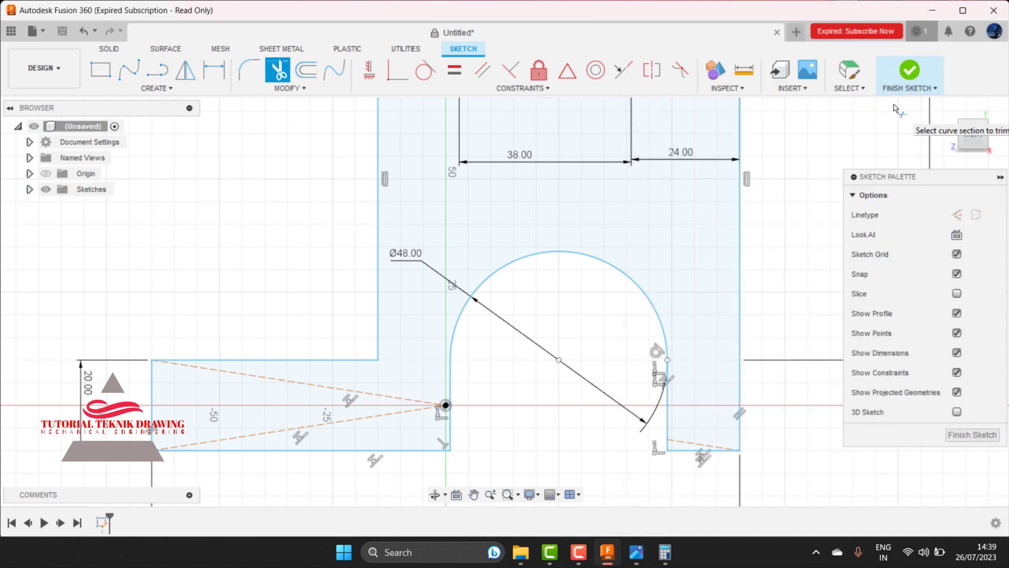
click(910, 70)
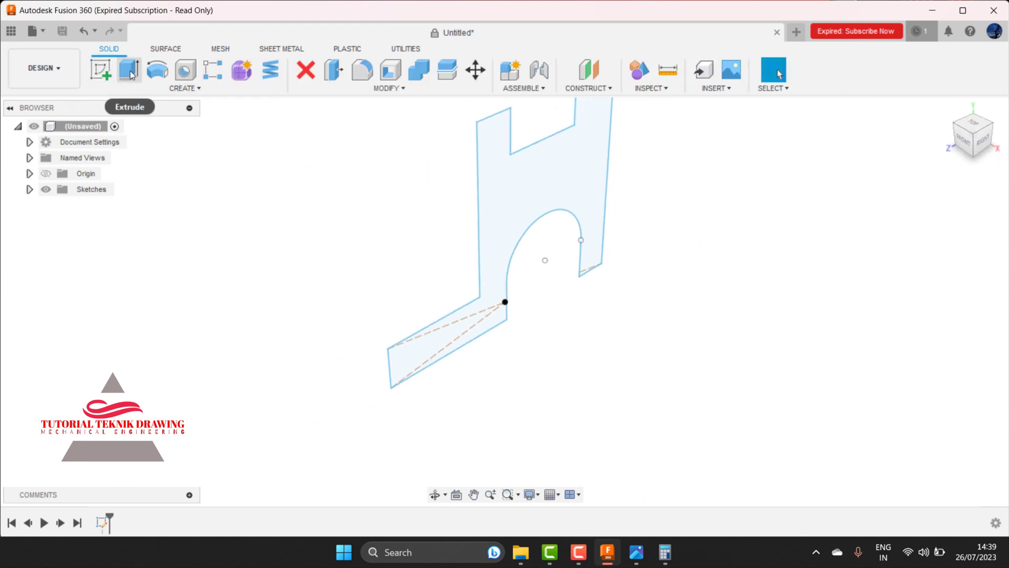
- Start extruding the arched profile and check the reference drawing for its depth
click(131, 74)
click(515, 226)
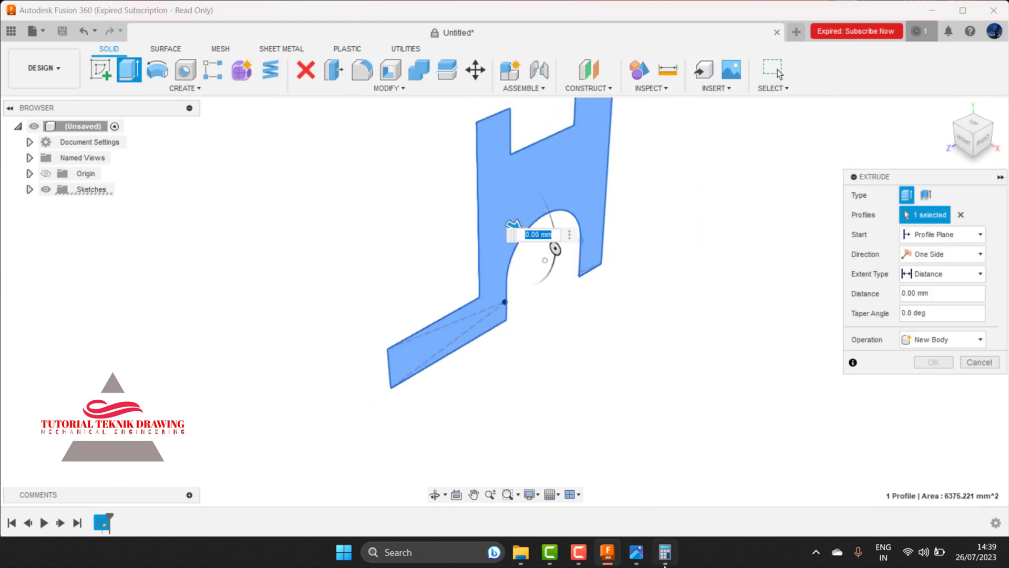
click(644, 560)
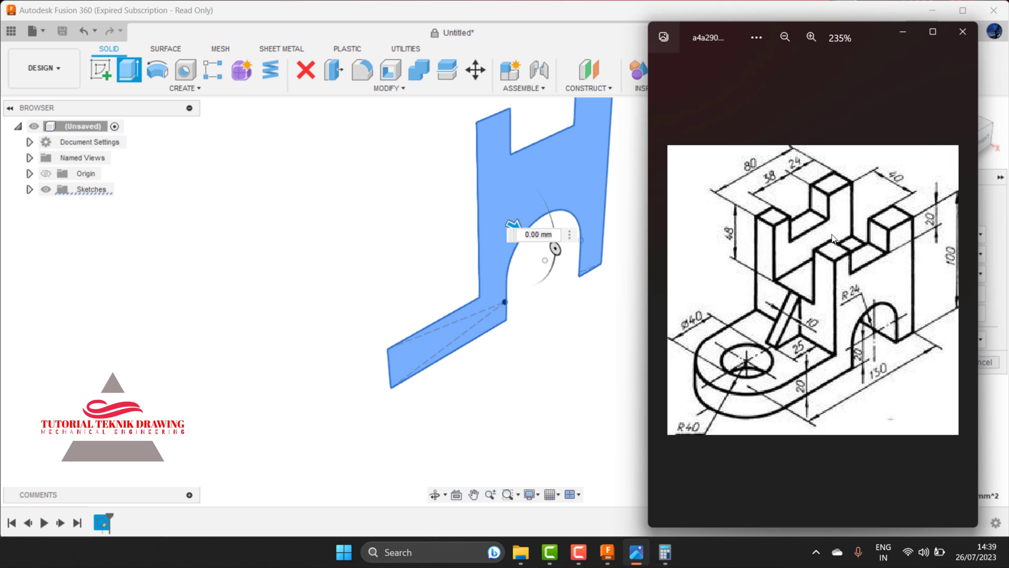
mouse_move(694, 436)
click(903, 33)
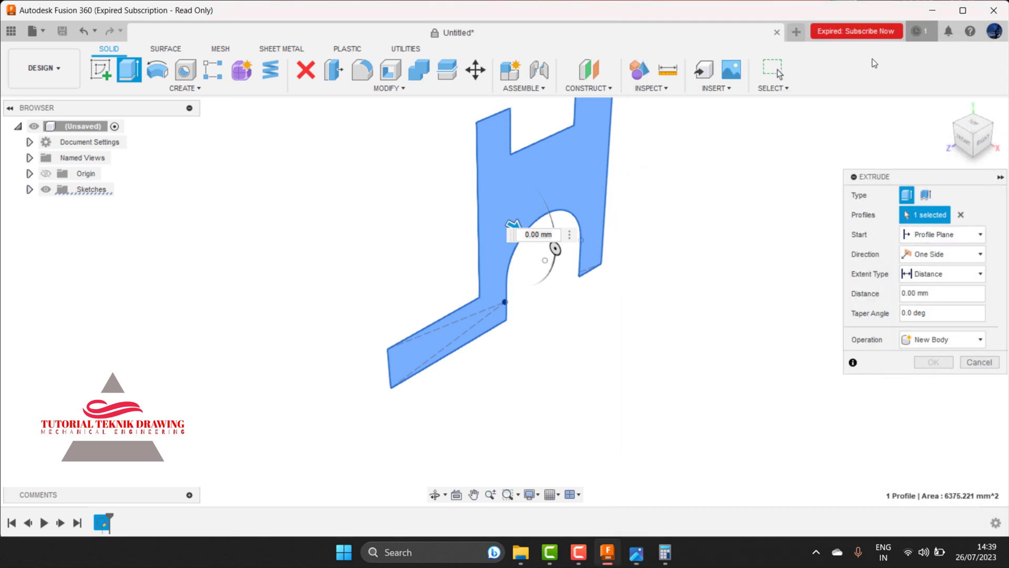
click(552, 235)
text(4)
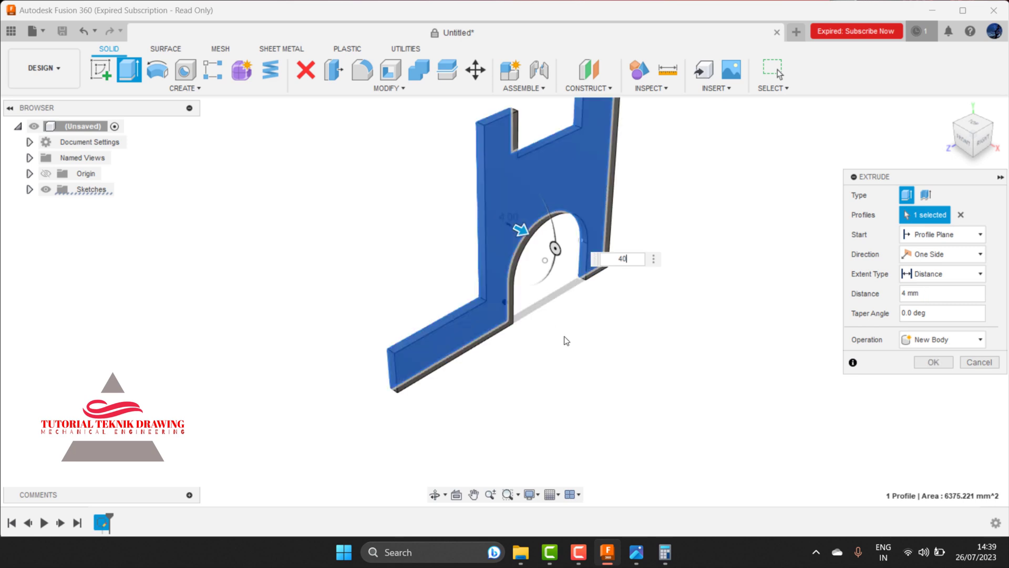
text(0)
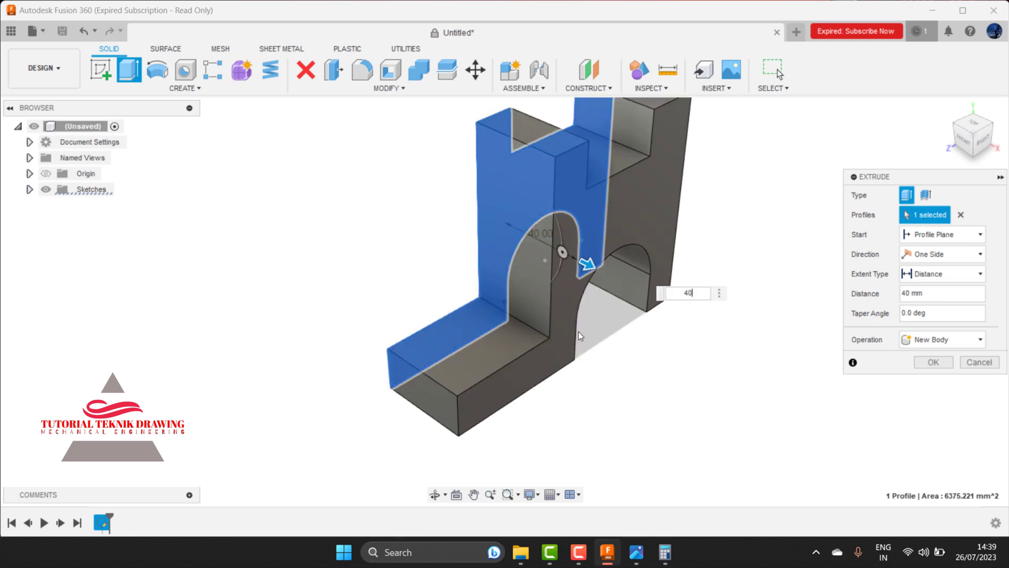
- Add 40 + 40 in the Calculator to get the extrusion depth
click(665, 552)
click(636, 552)
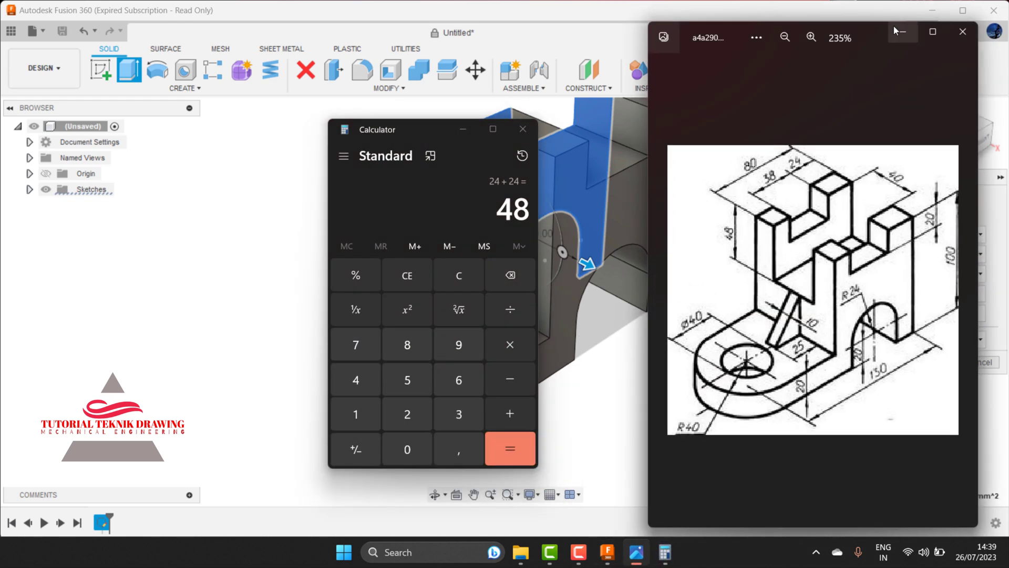
click(904, 32)
click(454, 287)
click(359, 394)
click(408, 450)
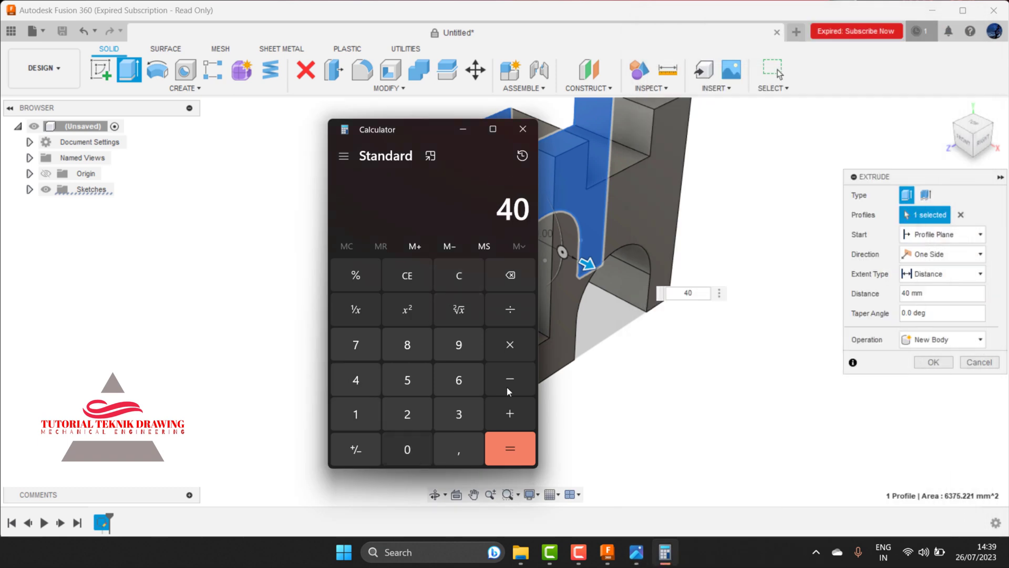
click(511, 413)
click(365, 383)
click(415, 454)
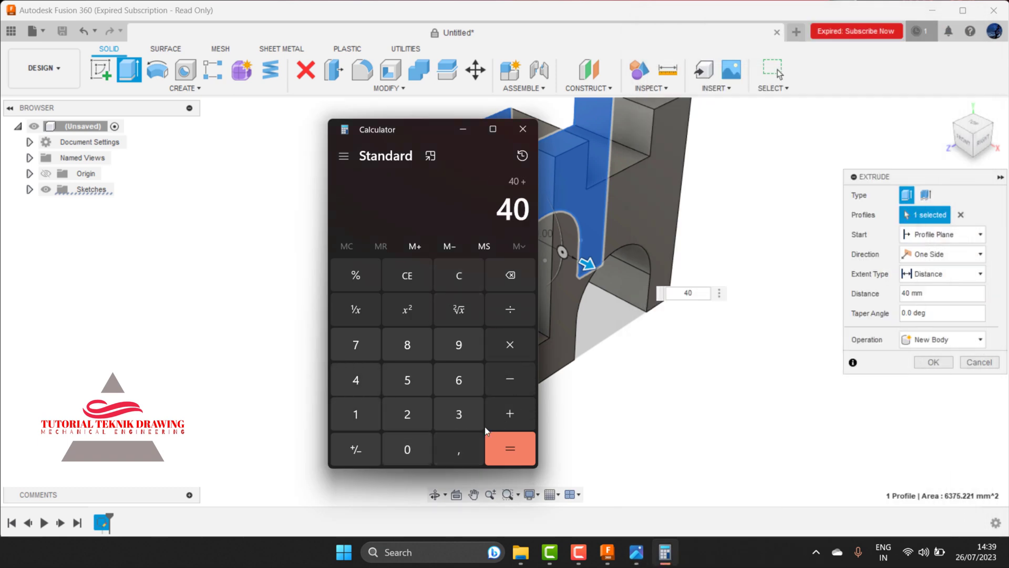
click(500, 434)
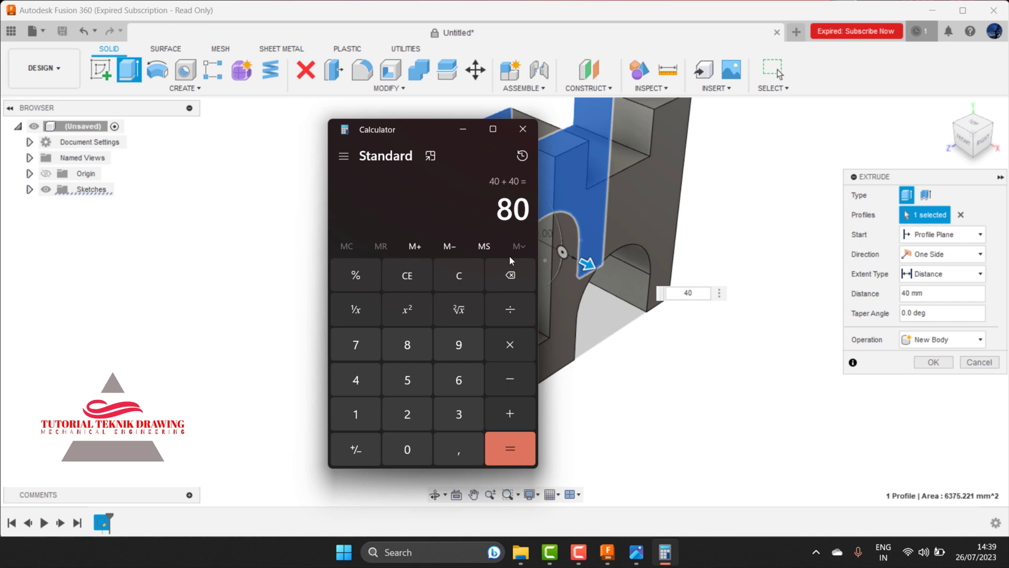
click(463, 128)
- Enter 80 mm as the extrusion distance and create the solid body
click(666, 292)
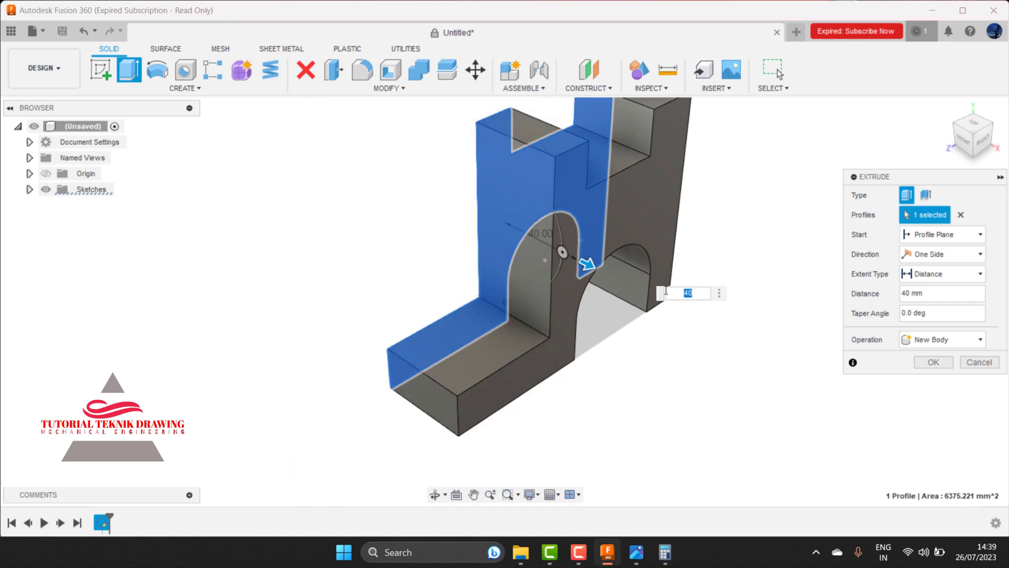
text(80)
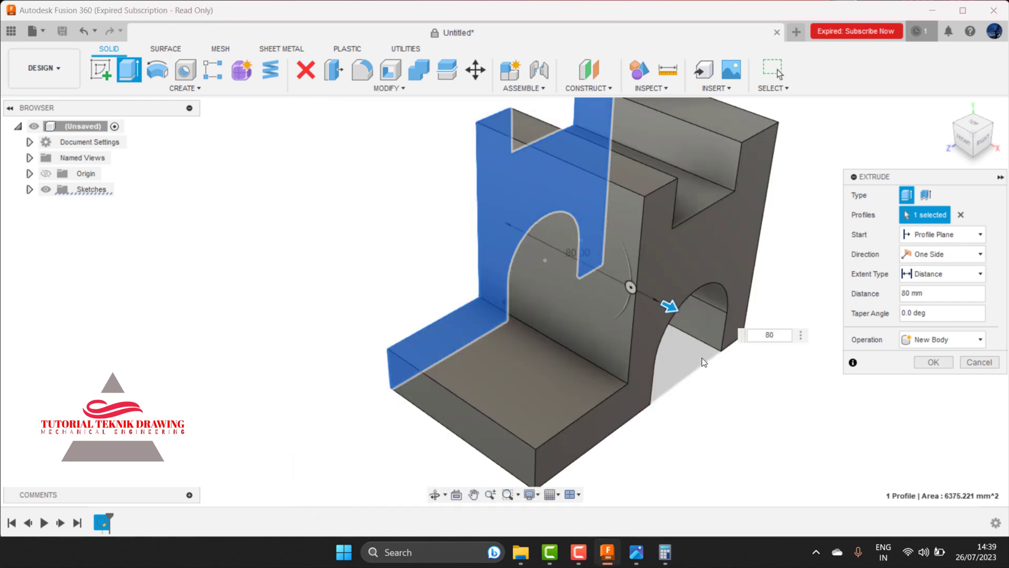
click(636, 552)
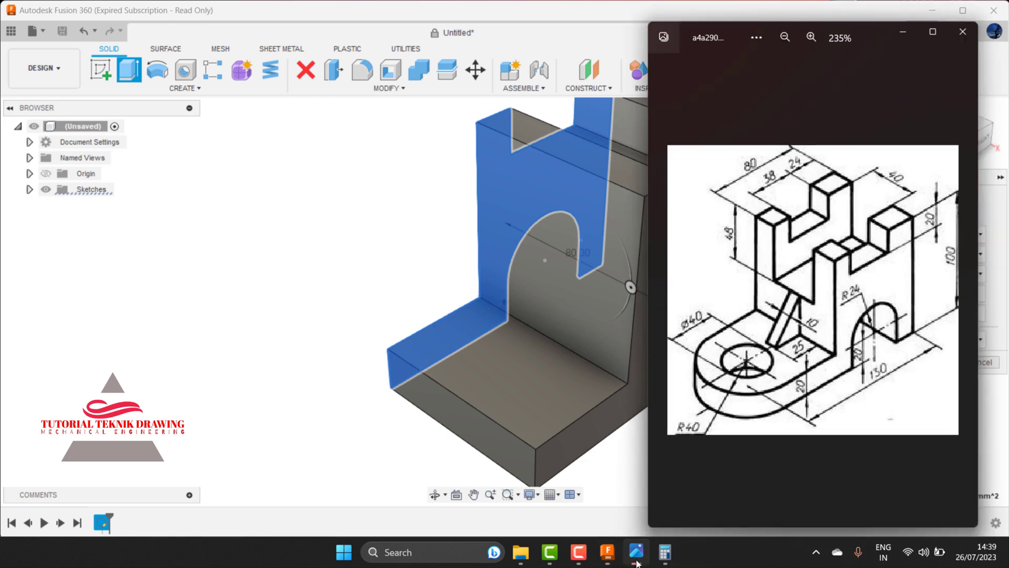
click(636, 554)
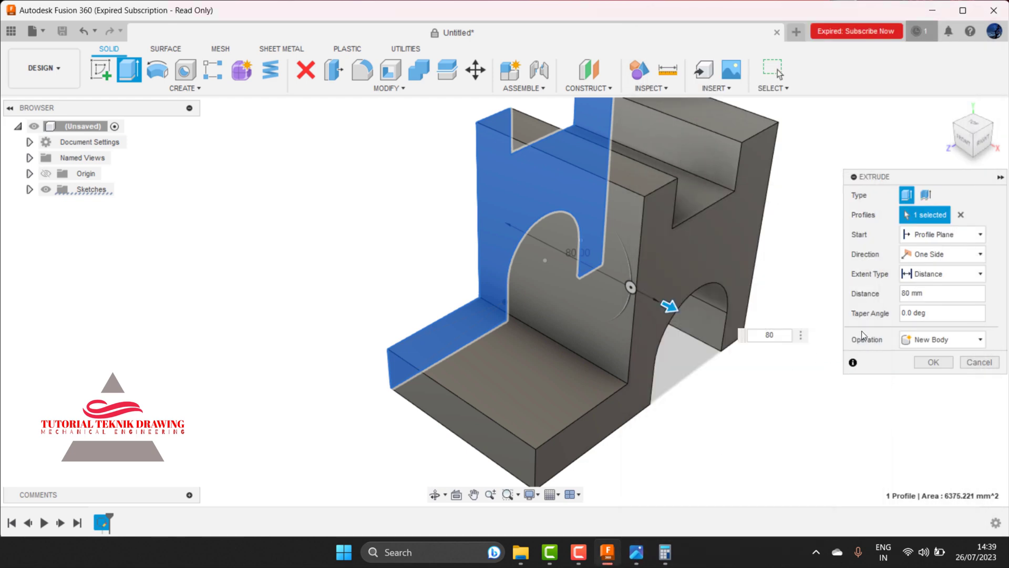
click(928, 363)
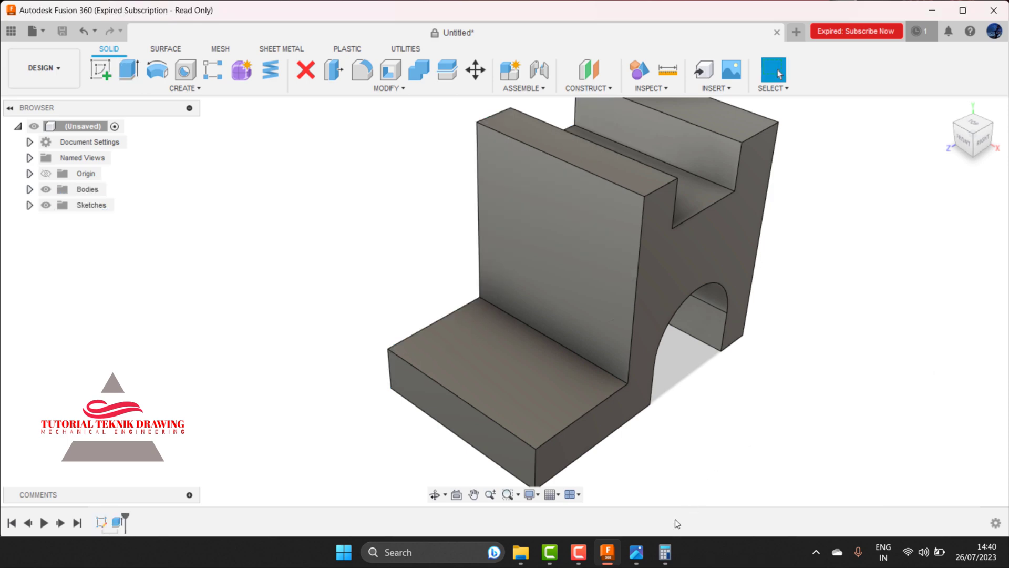
- Review the reference drawing, then create a sketch on the base block's top face
click(636, 552)
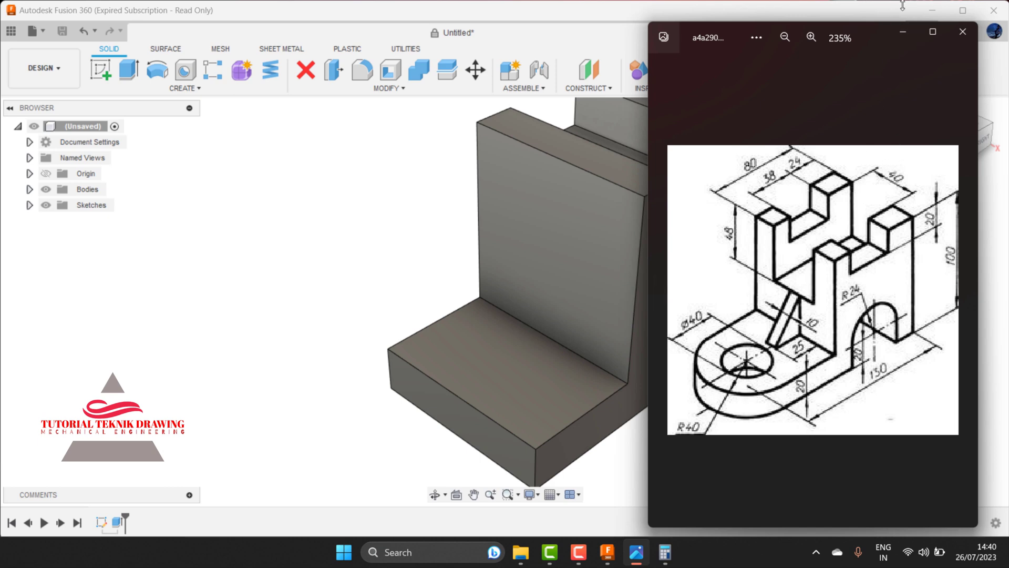
click(904, 31)
click(502, 371)
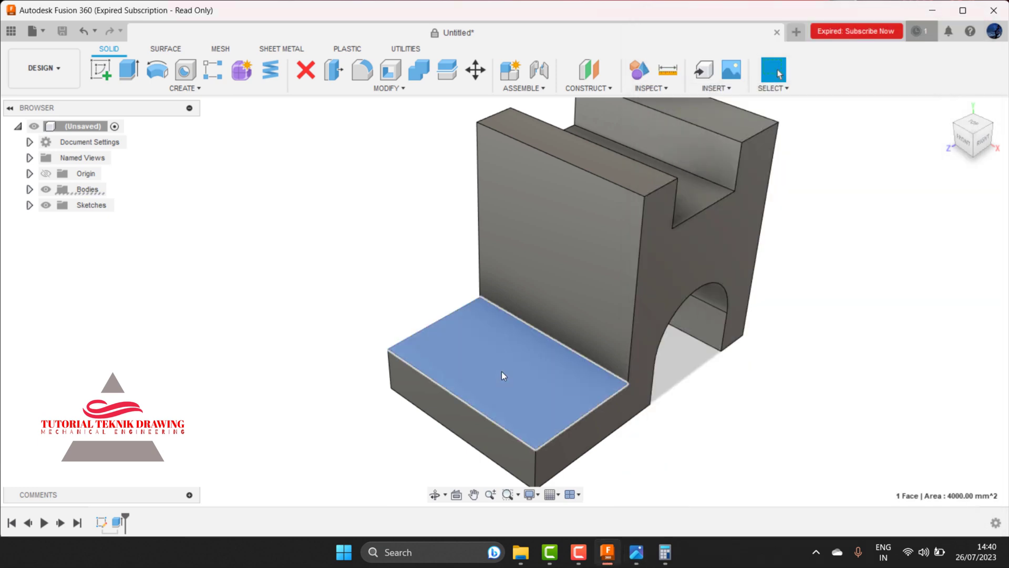
click(107, 75)
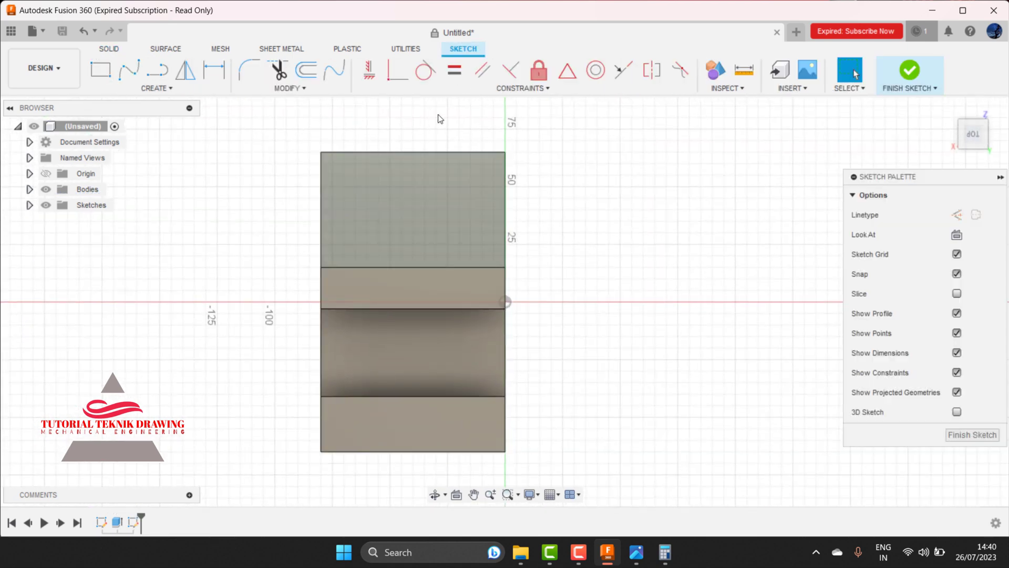
- Draw an 80 mm circle centred on the base's end edge and trim its inner half
key(c)
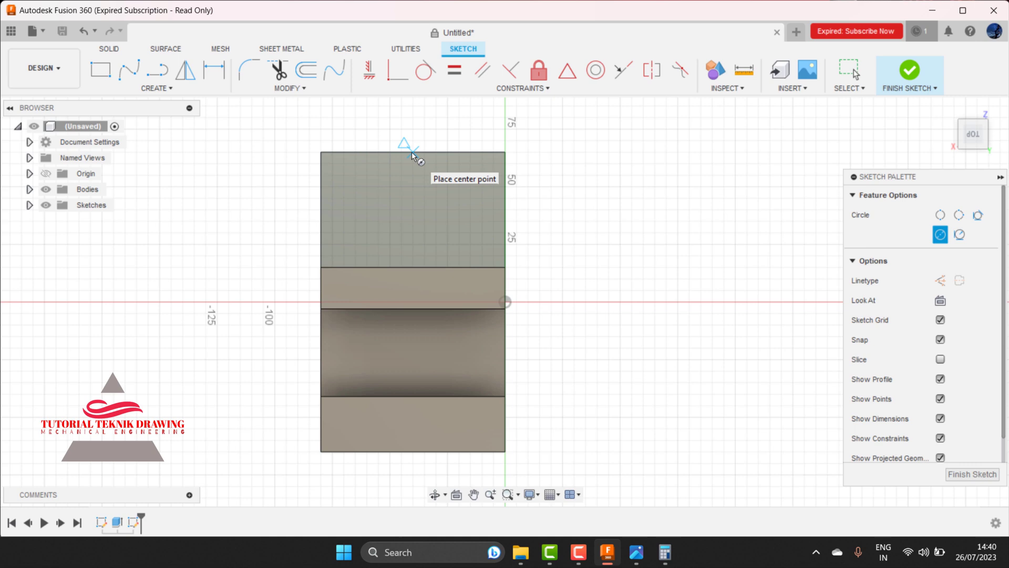
click(412, 151)
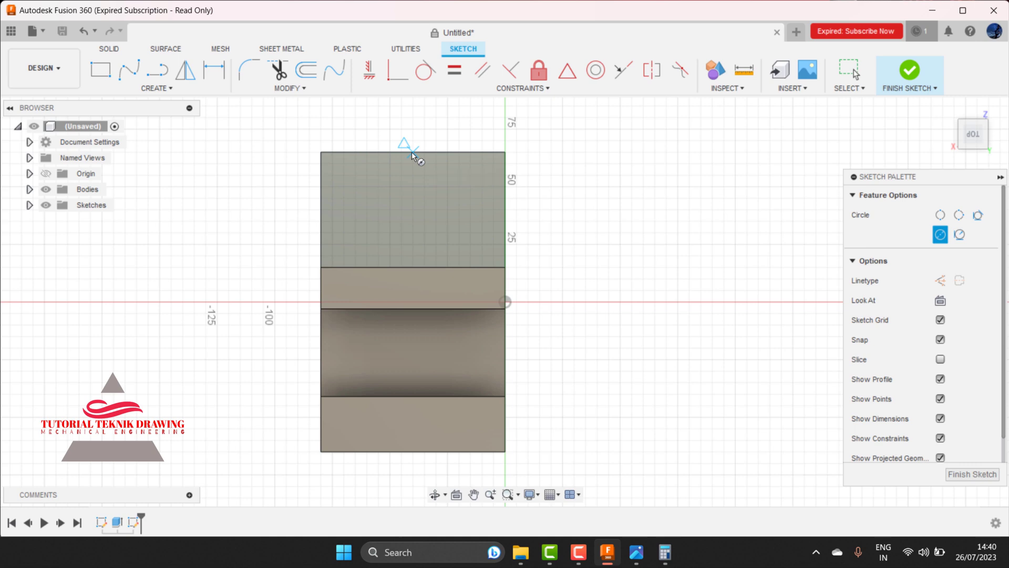
click(504, 153)
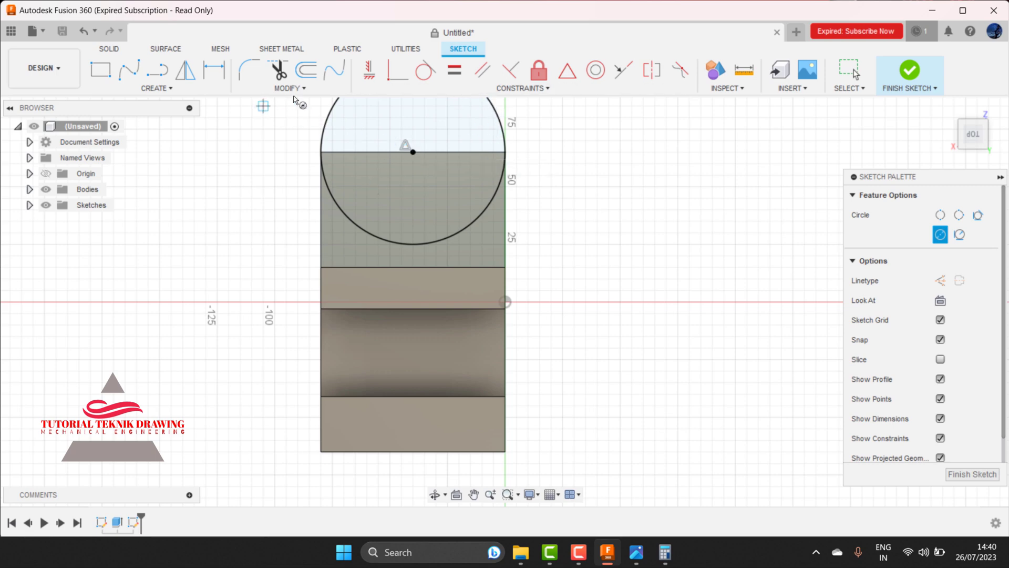
click(277, 69)
click(344, 219)
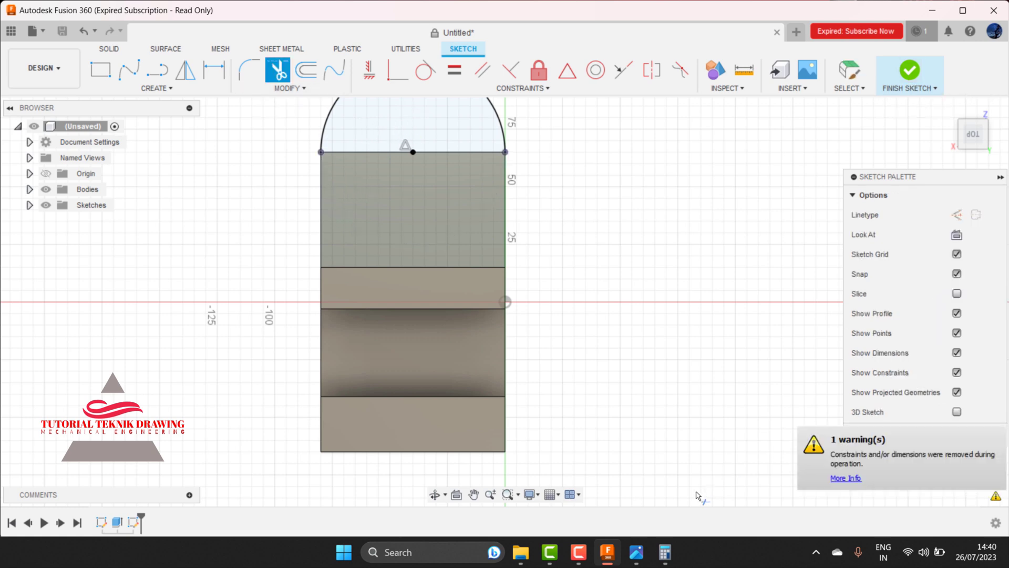
click(637, 553)
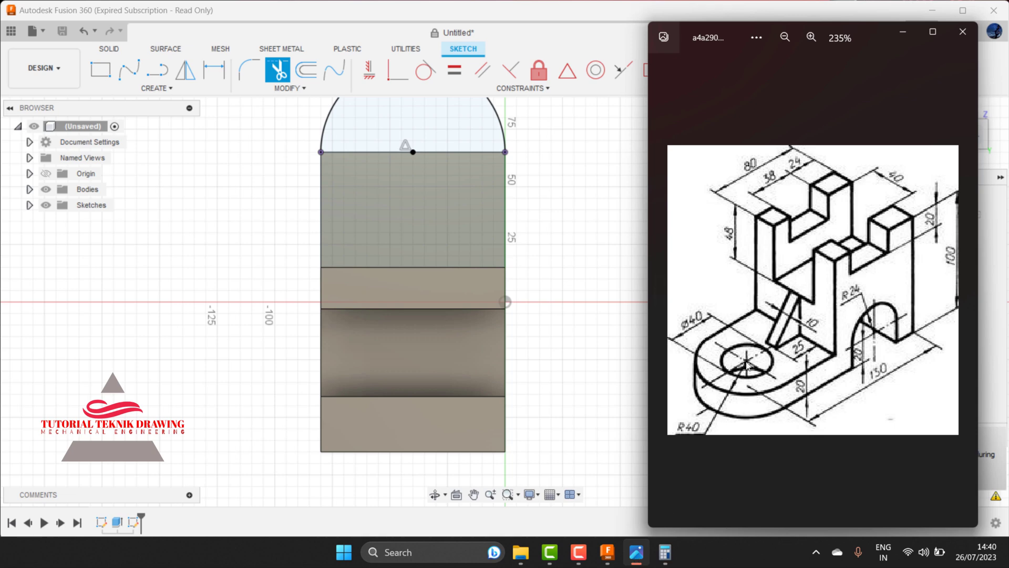
- Finish the sketch and start extruding the semicircle profile downward into the base
click(904, 31)
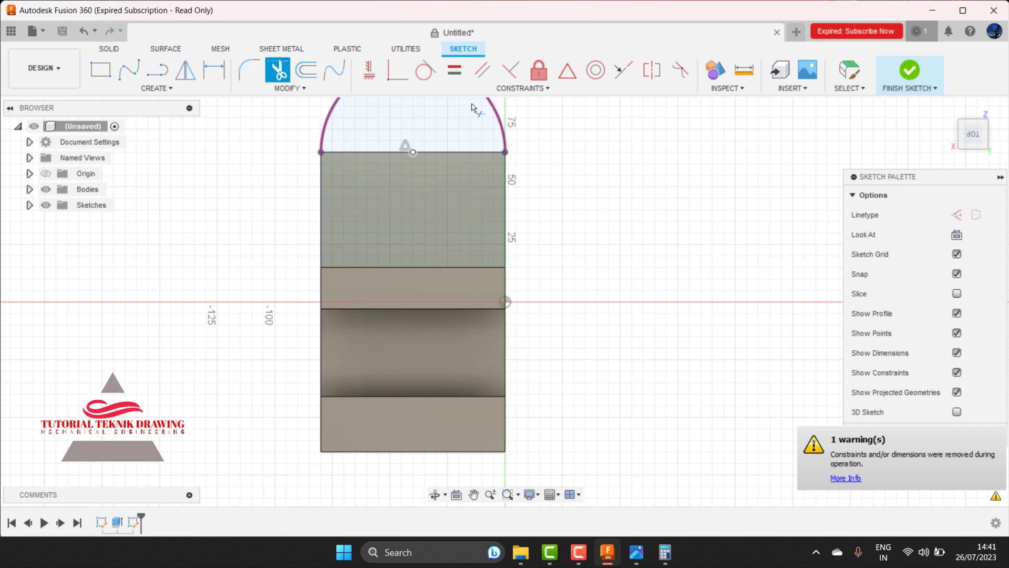
click(901, 76)
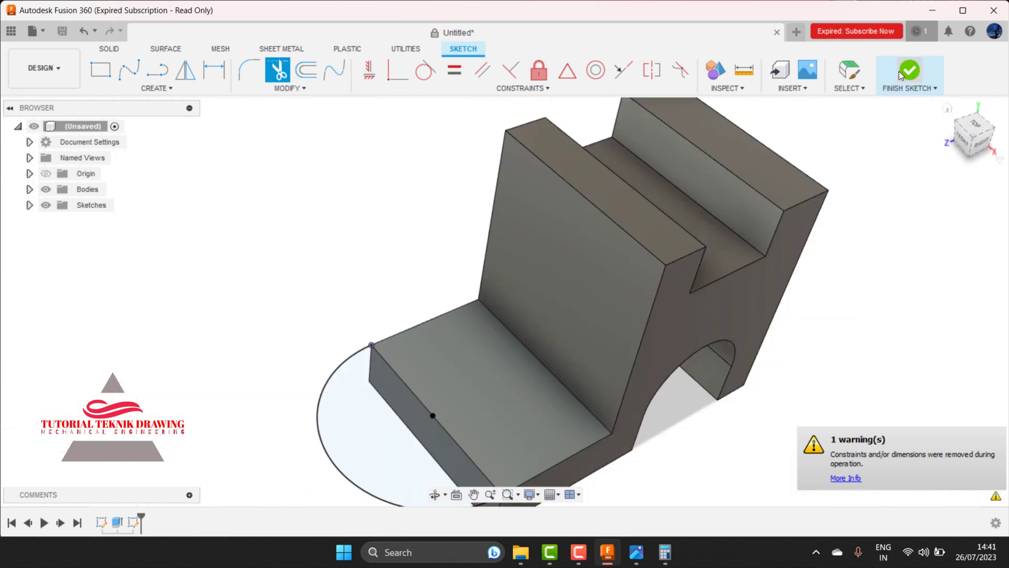
click(126, 73)
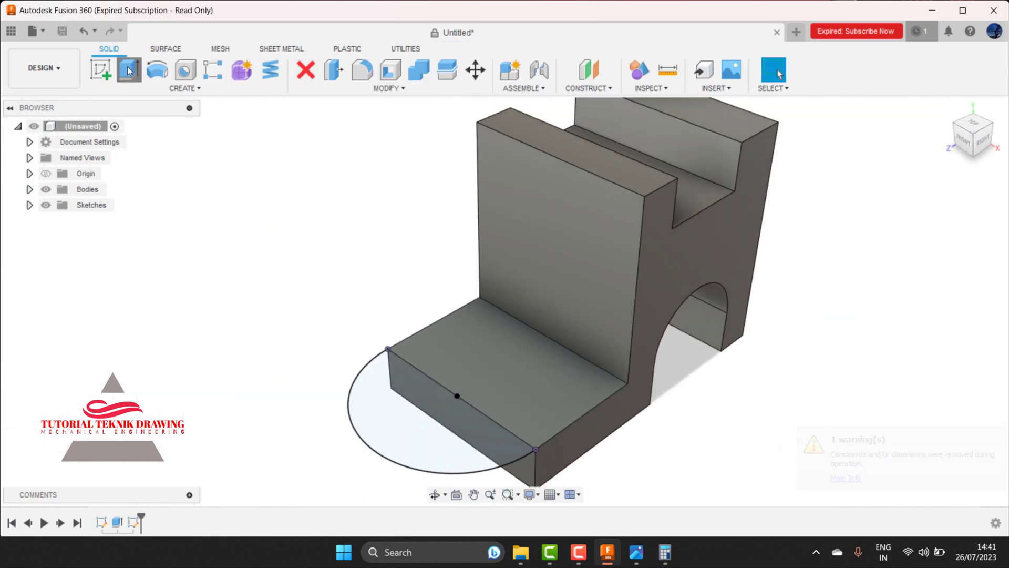
click(361, 439)
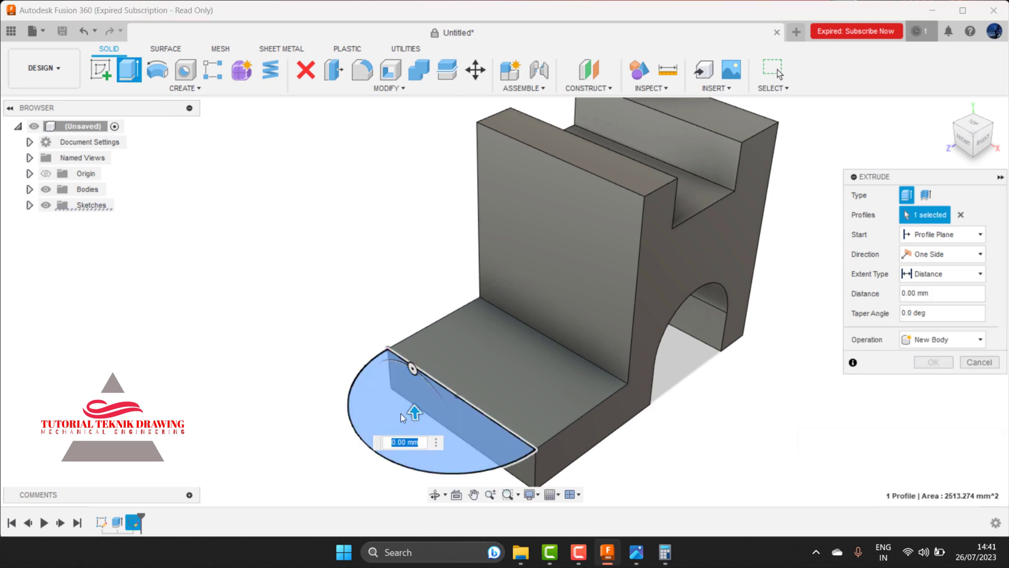
drag(415, 413, 417, 437)
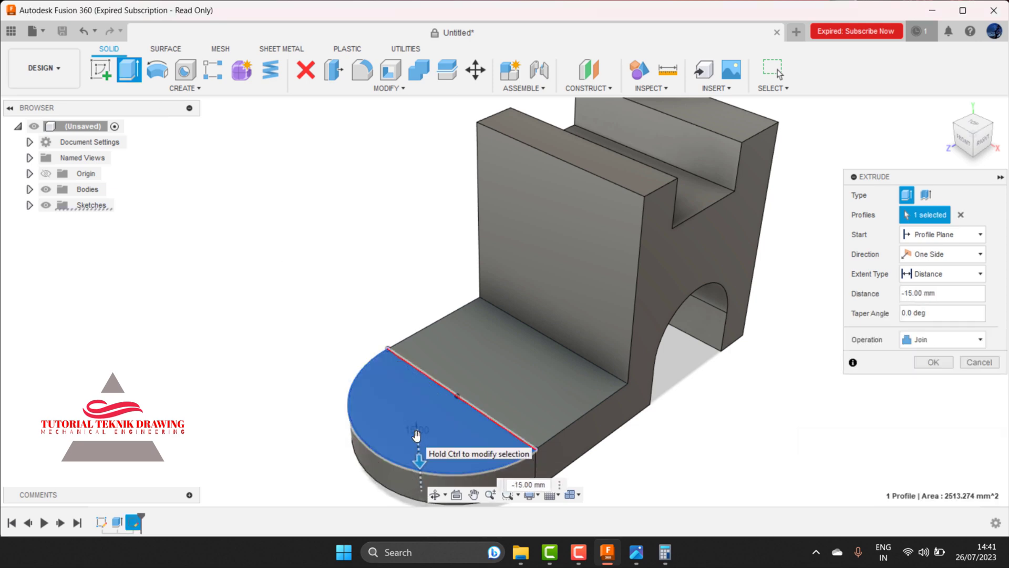
click(476, 494)
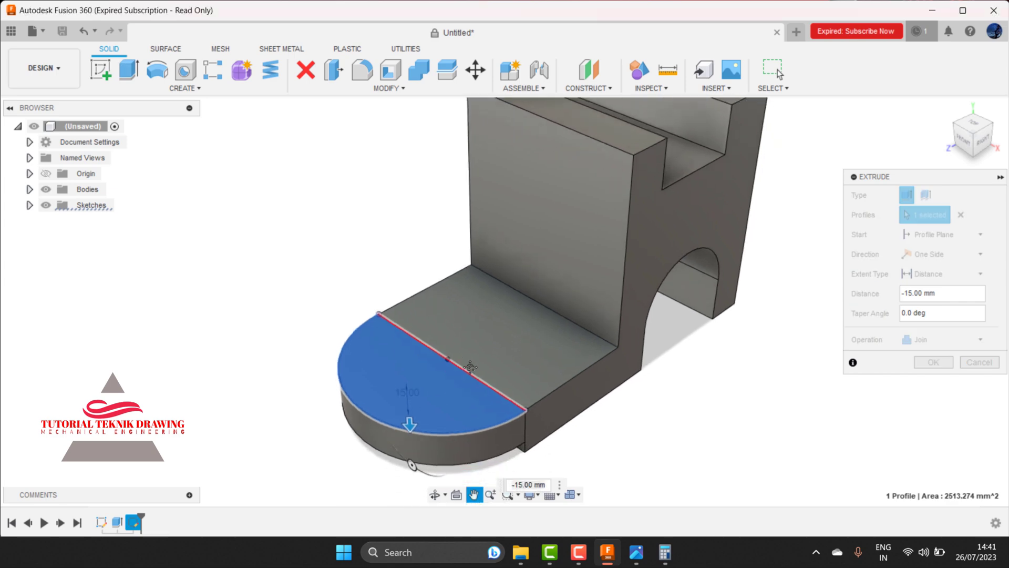
drag(469, 419, 452, 353)
right_click(449, 325)
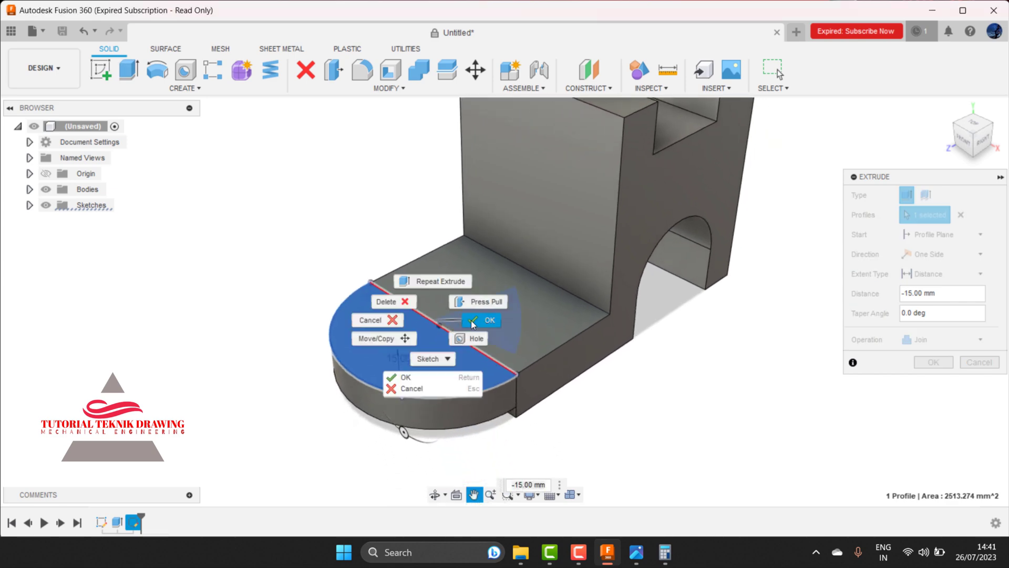
click(403, 376)
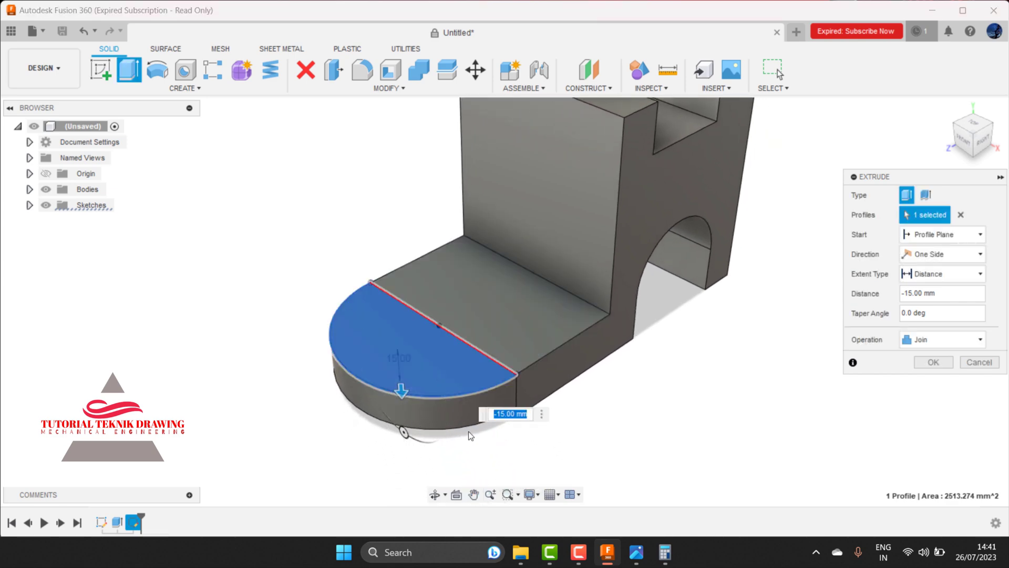
- Set the joined extrusion distance to -20 mm, confirm it, and check the reference drawing
click(517, 413)
double_click(524, 414)
key(ctrl+a)
key(BackSpace)
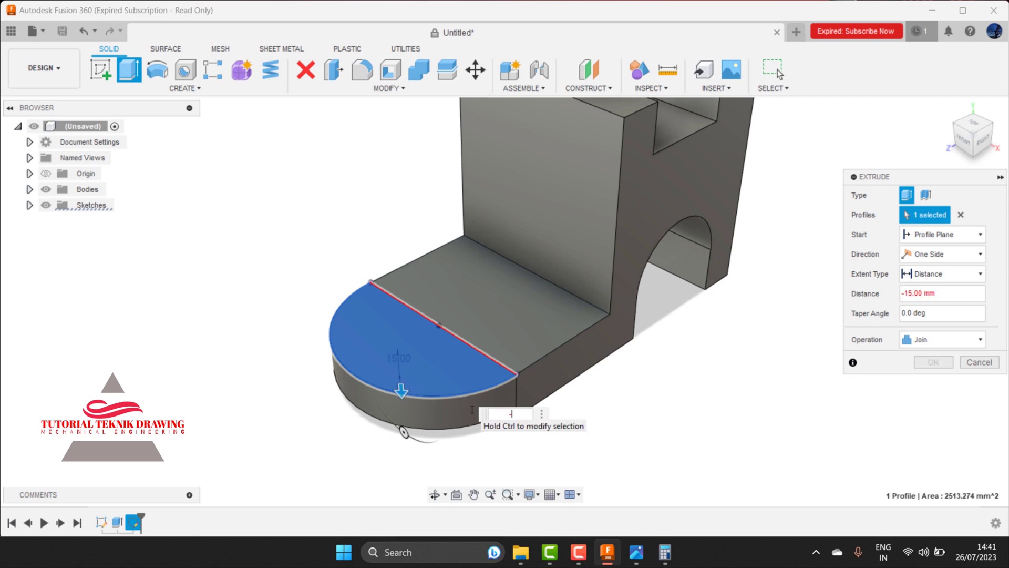
text(20)
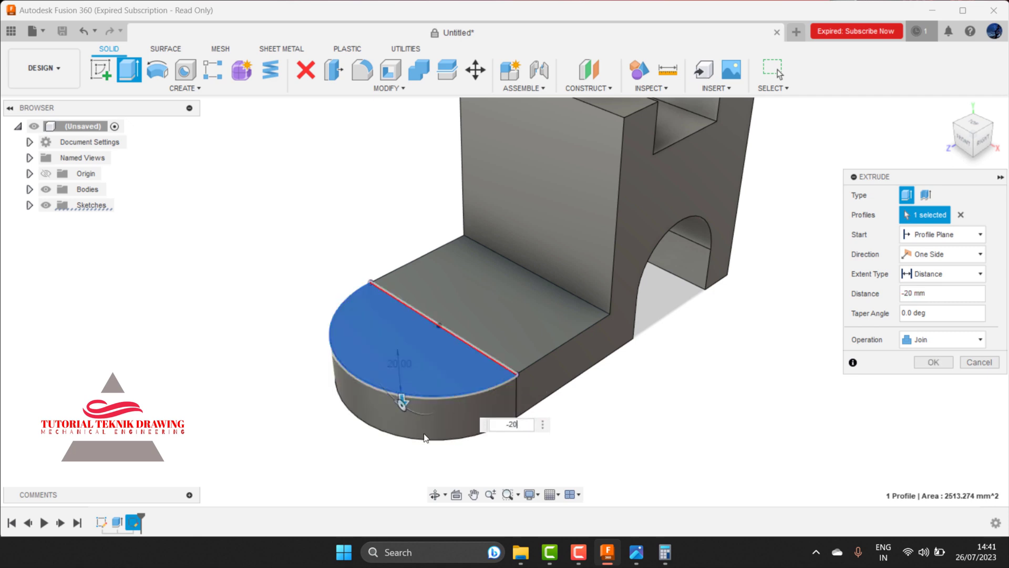
click(933, 363)
click(636, 552)
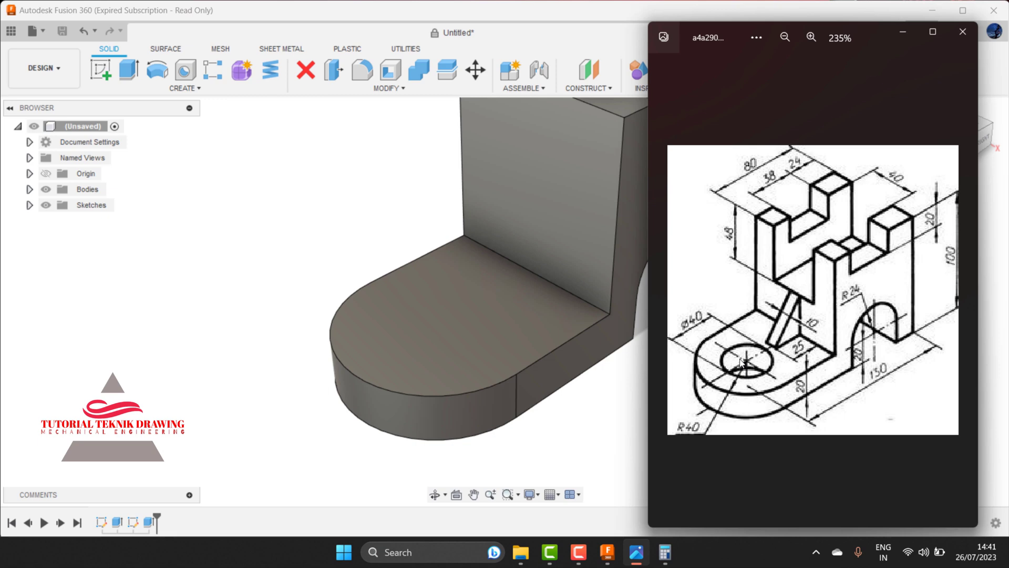
click(567, 445)
- Sketch on the base's top face and draw a circle centred on the rounded end
click(436, 321)
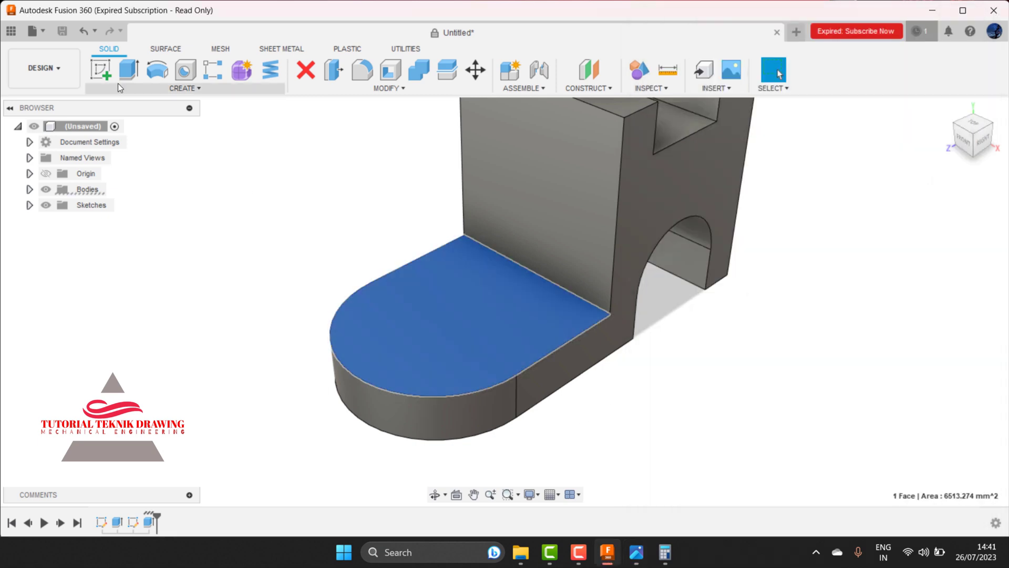
click(104, 68)
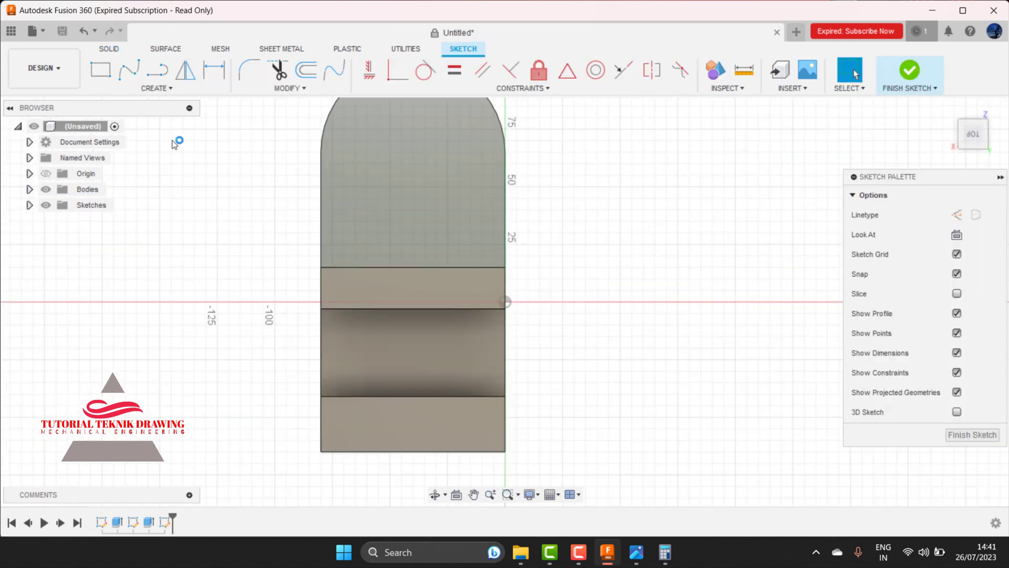
click(474, 494)
drag(487, 286, 510, 388)
right_click(533, 205)
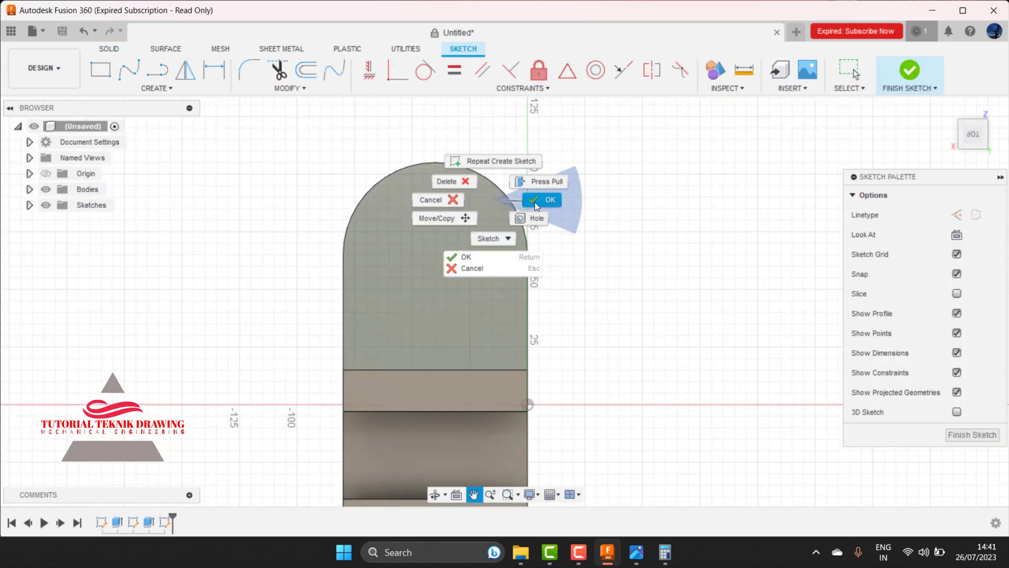
click(543, 199)
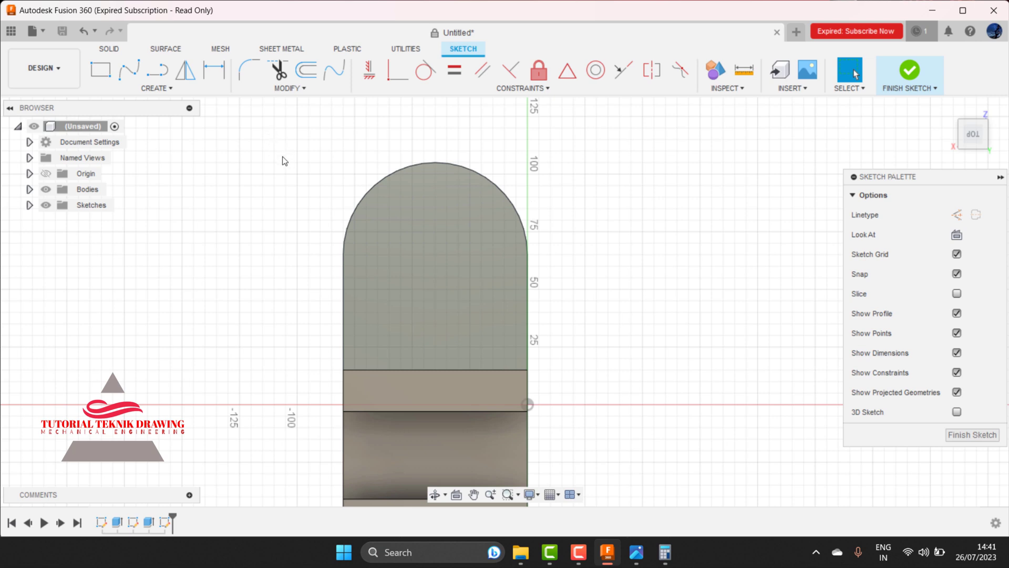
key(c)
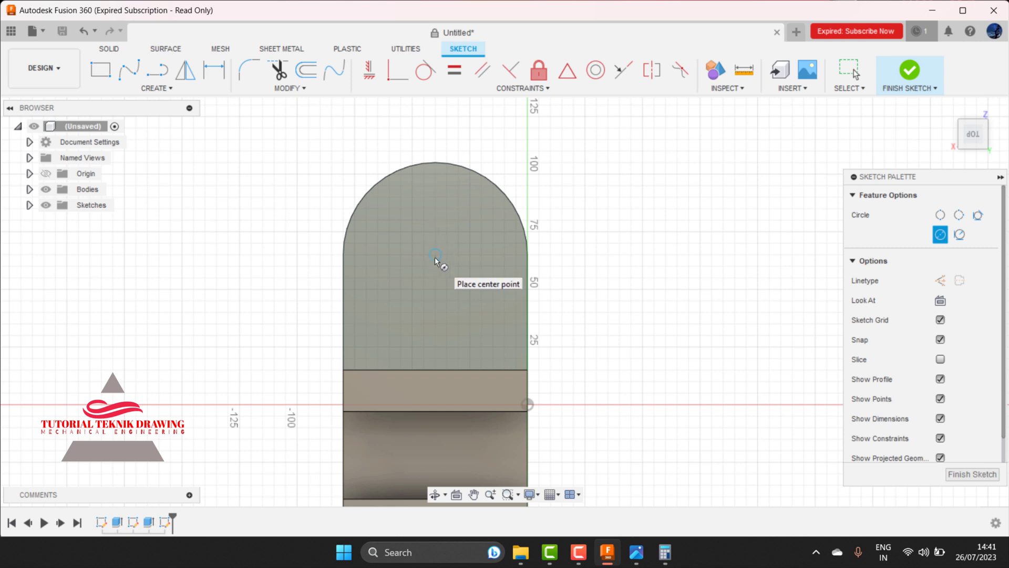
click(434, 255)
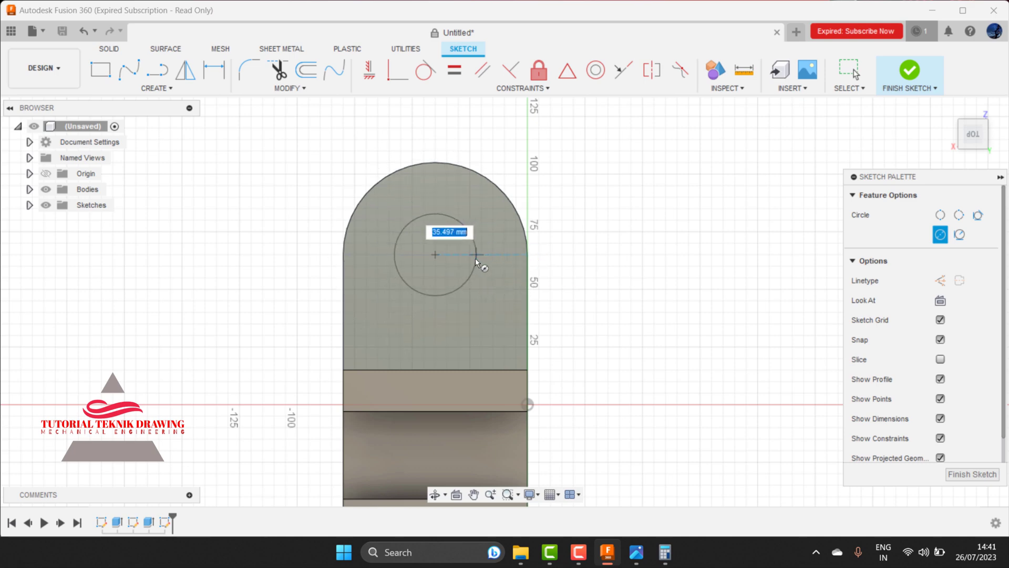
text(50)
key(Return)
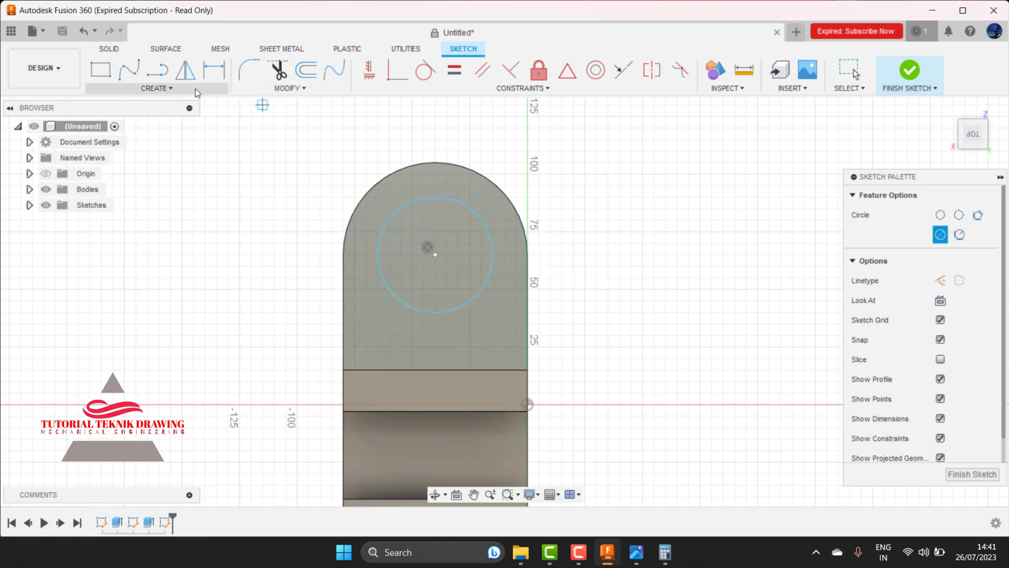
- Dimension the circle to 40 mm diameter and finish the sketch
click(214, 70)
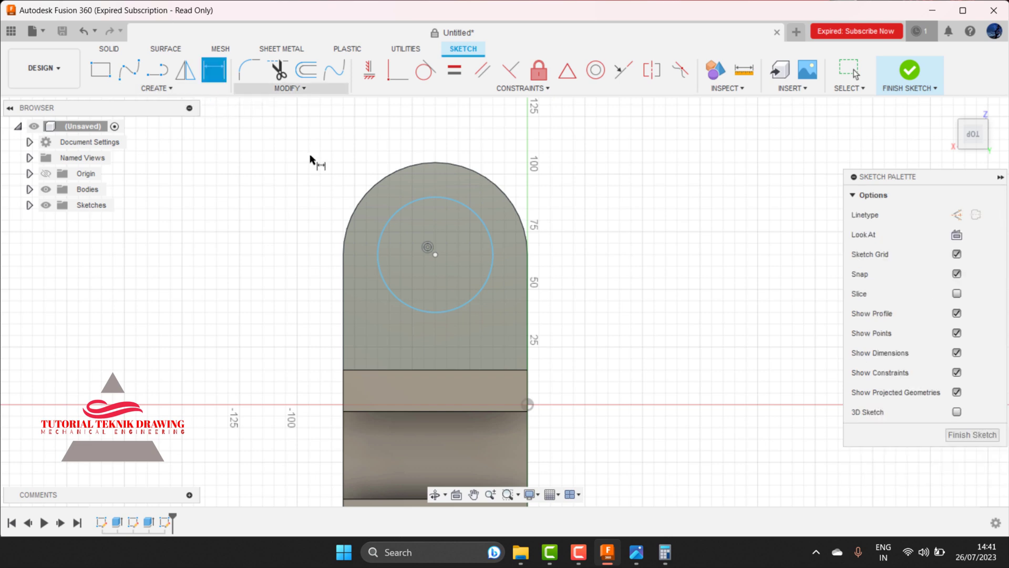
click(388, 227)
click(334, 190)
text(40)
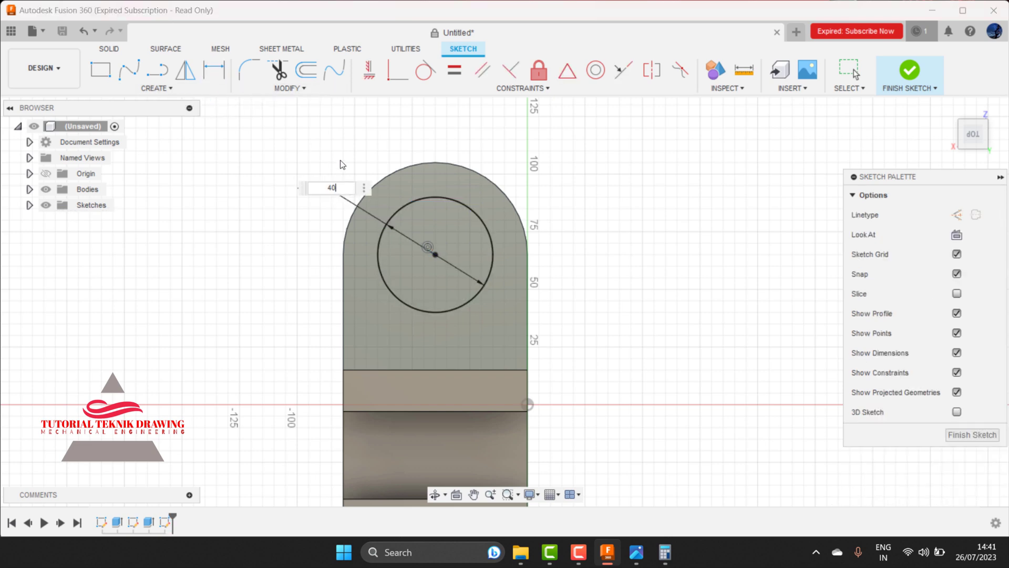
key(Return)
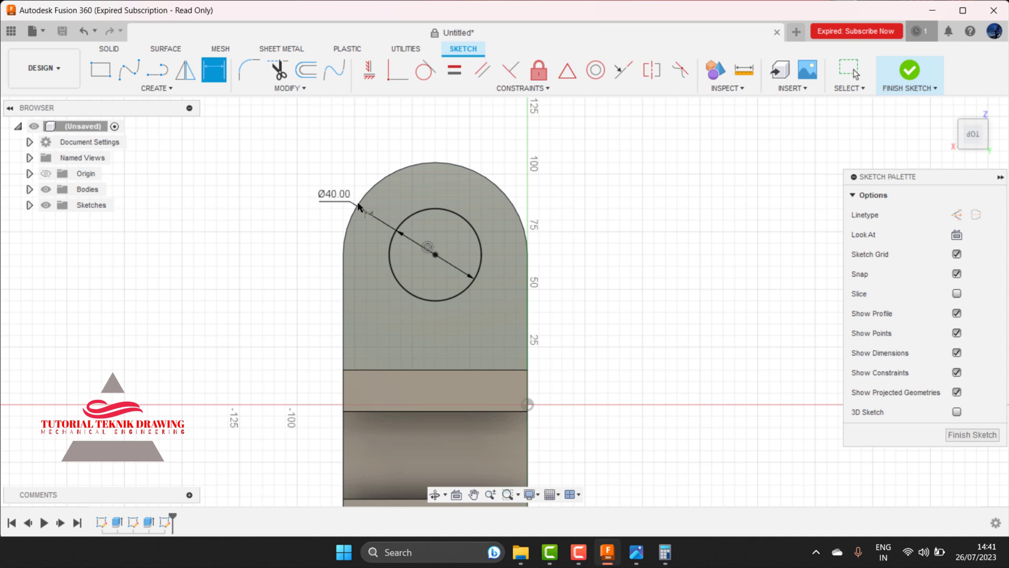
click(921, 65)
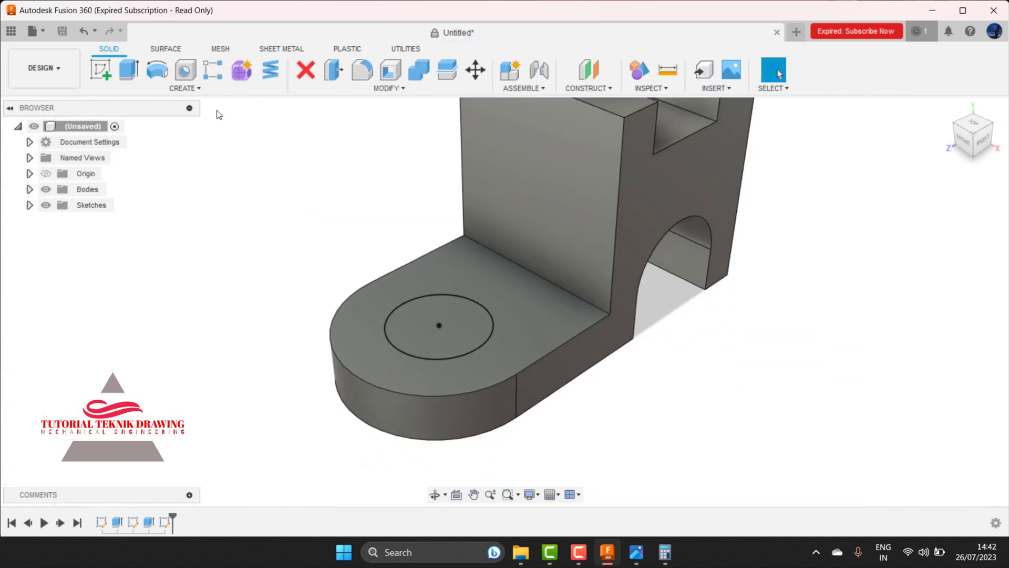
- Extrude the Ø40 mm circle -85 mm down through the base as a Cut
click(129, 70)
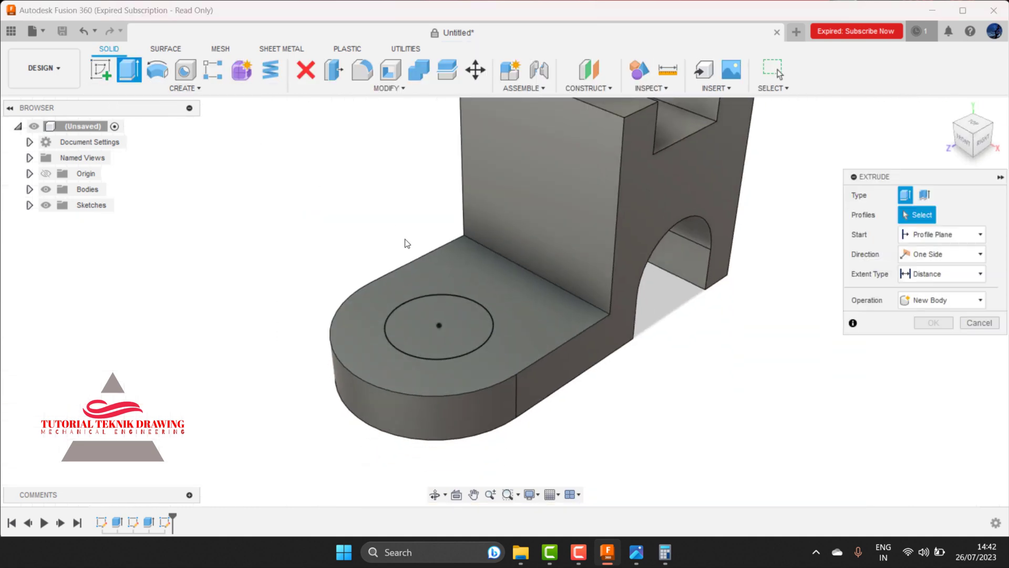
click(415, 328)
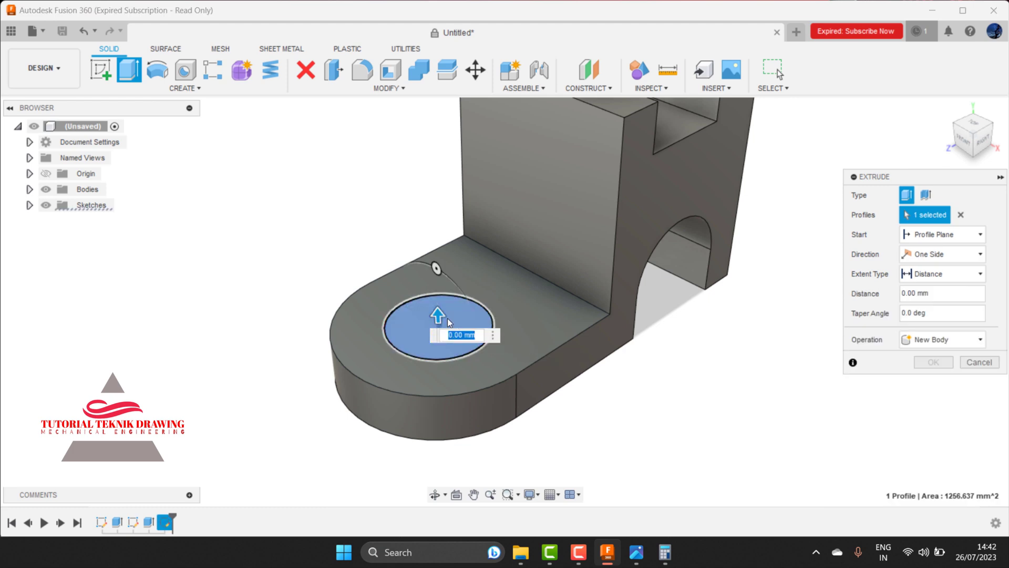
mouse_move(438, 317)
mouse_down()
mouse_move(439, 291)
mouse_move(448, 502)
mouse_up()
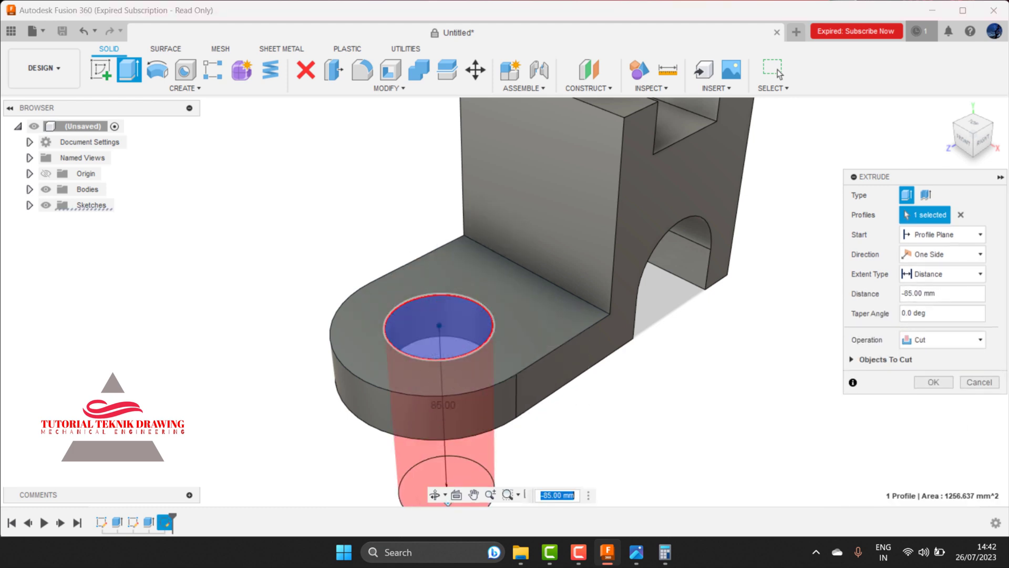
click(926, 340)
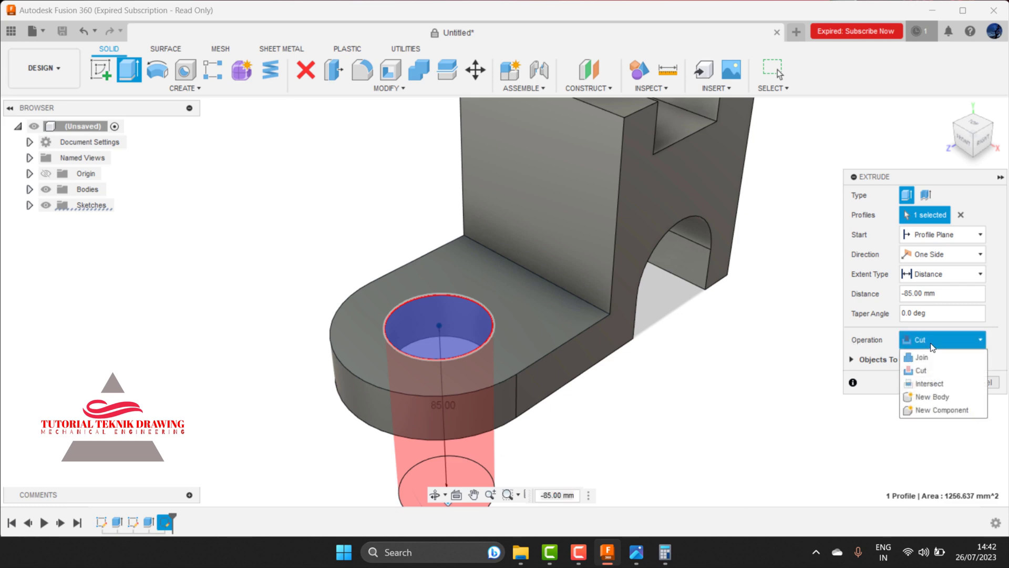
click(938, 364)
click(927, 339)
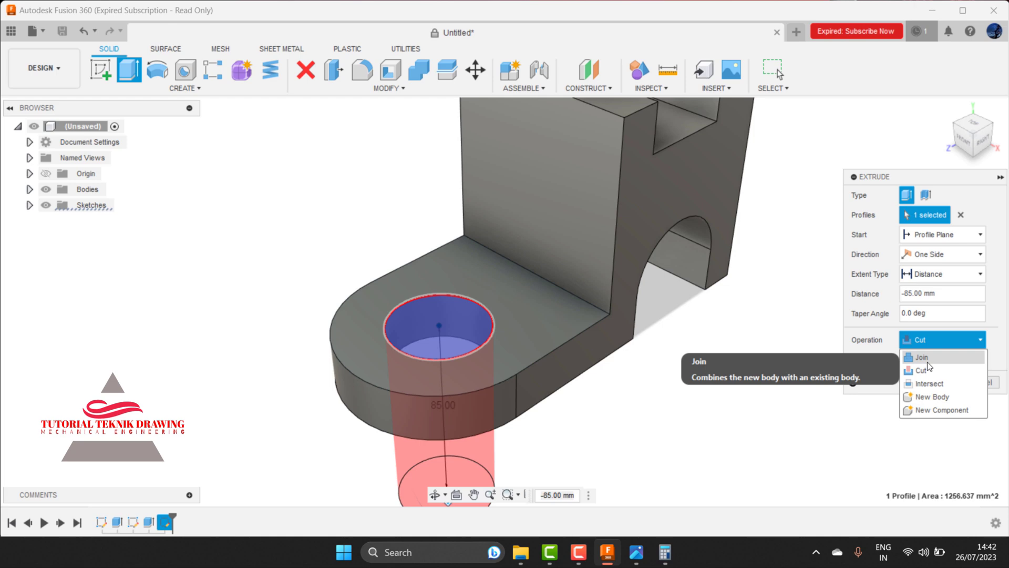
click(927, 358)
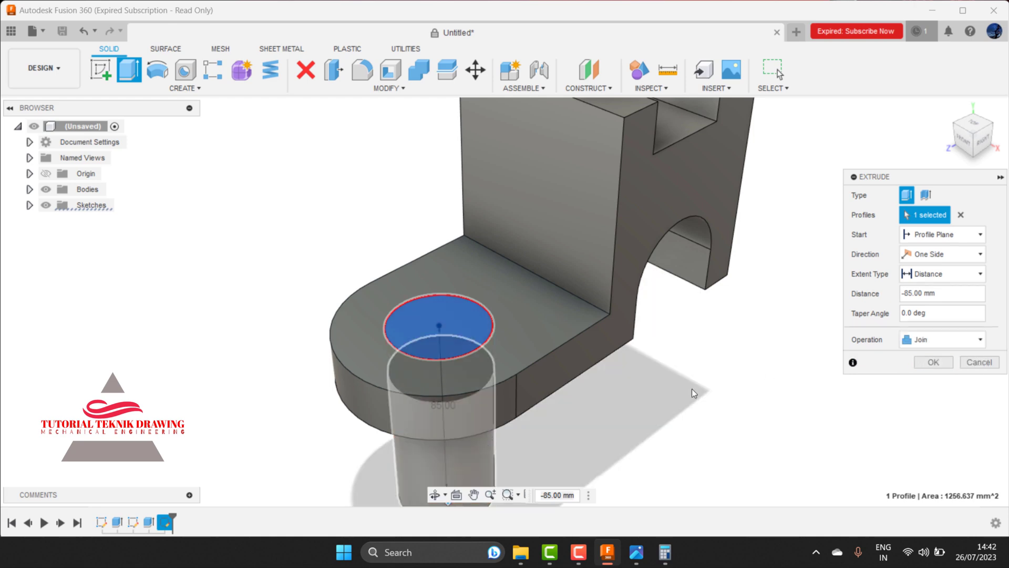
click(930, 341)
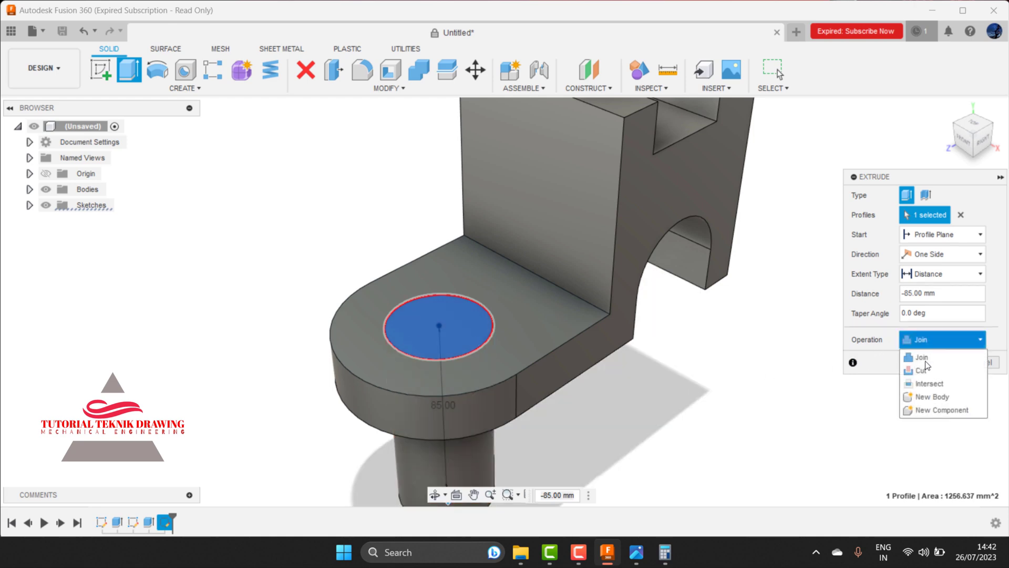
click(924, 369)
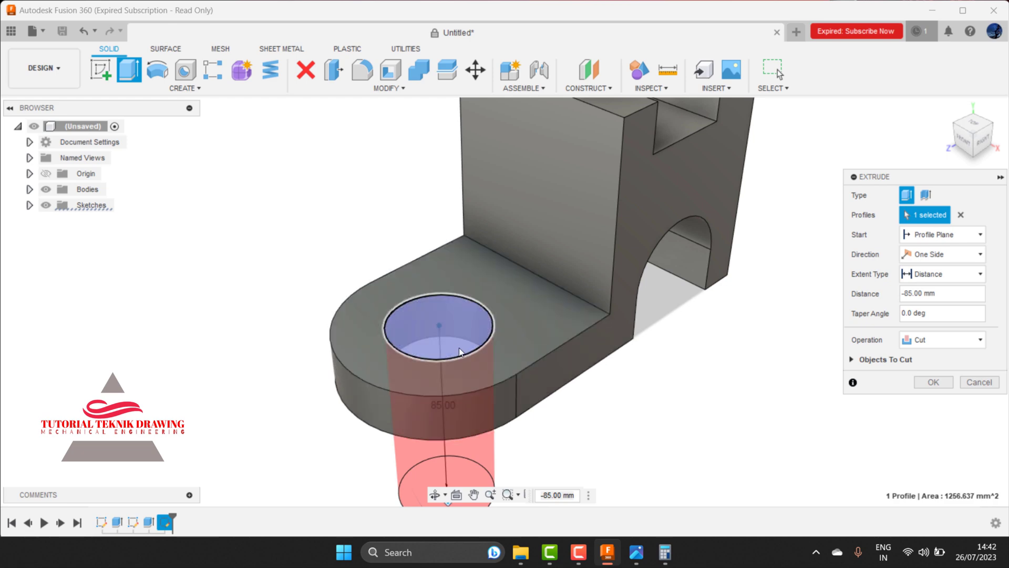
click(934, 383)
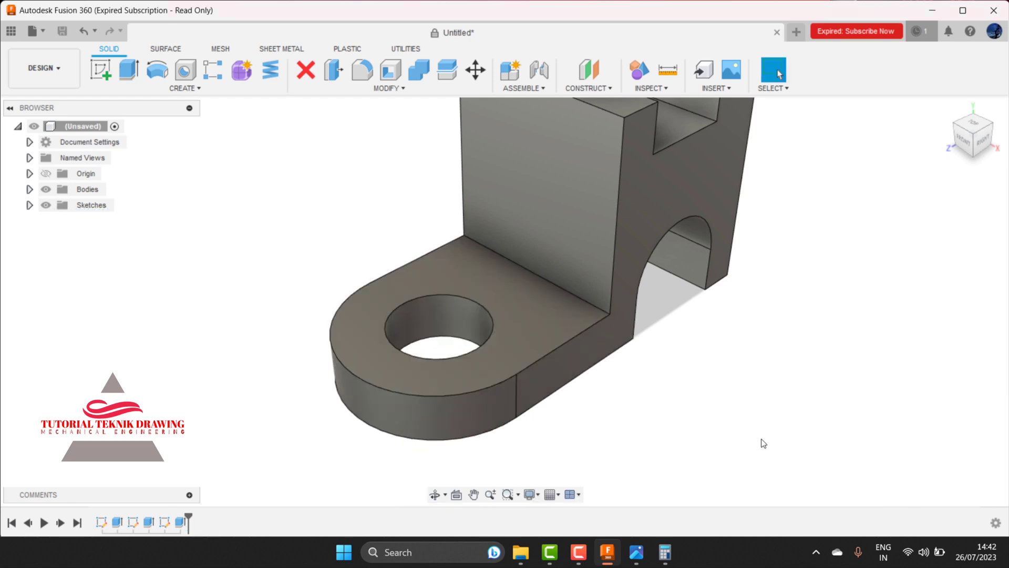
- Pan the bracket view and review the reference drawing before returning to the model
click(473, 494)
mouse_move(552, 290)
mouse_down()
mouse_move(478, 359)
mouse_move(494, 354)
mouse_up()
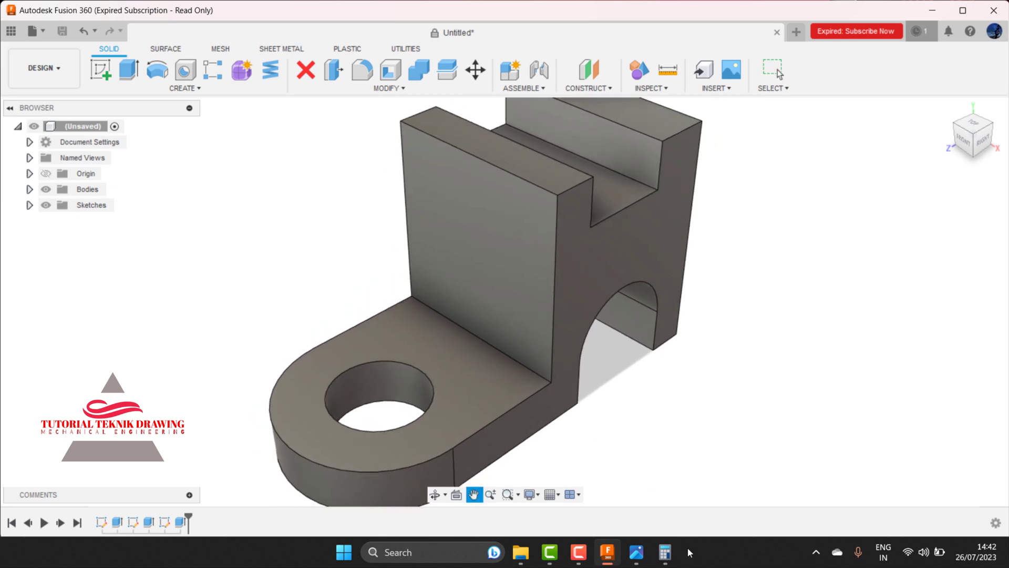
click(636, 552)
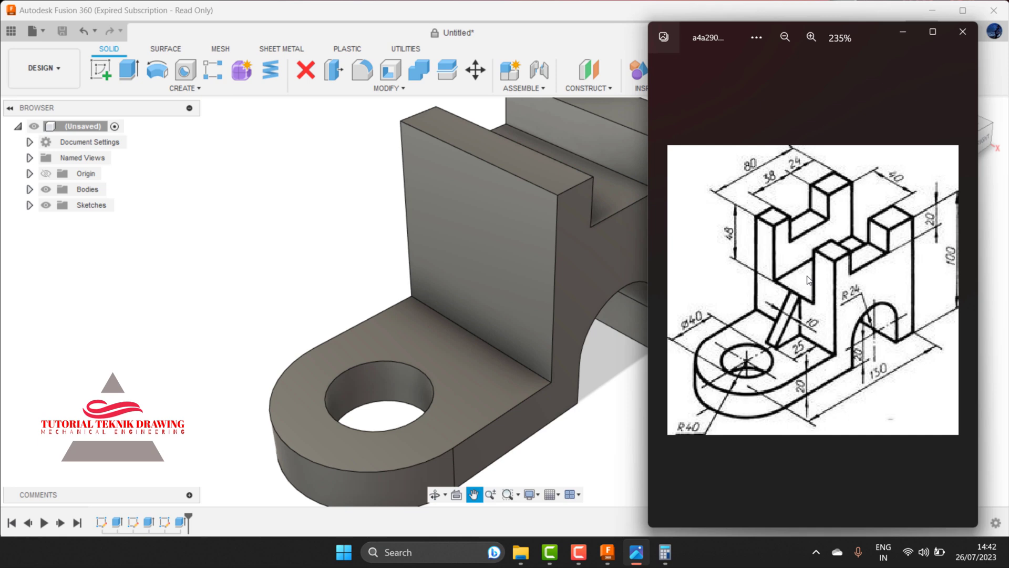
click(234, 192)
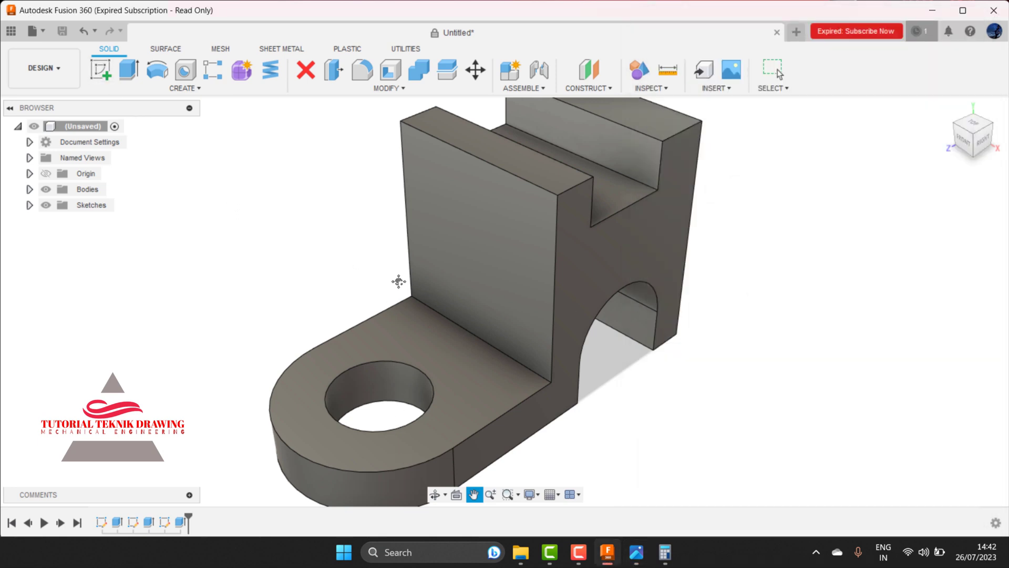
click(101, 69)
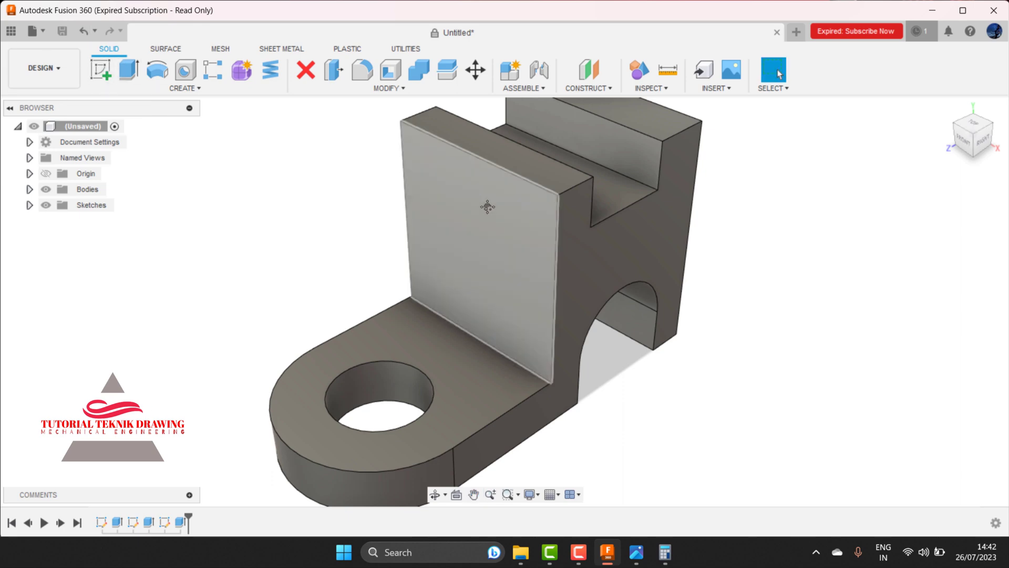
- Start a sketch on the upright's front face and draw a rectangle down from its top edge
click(489, 210)
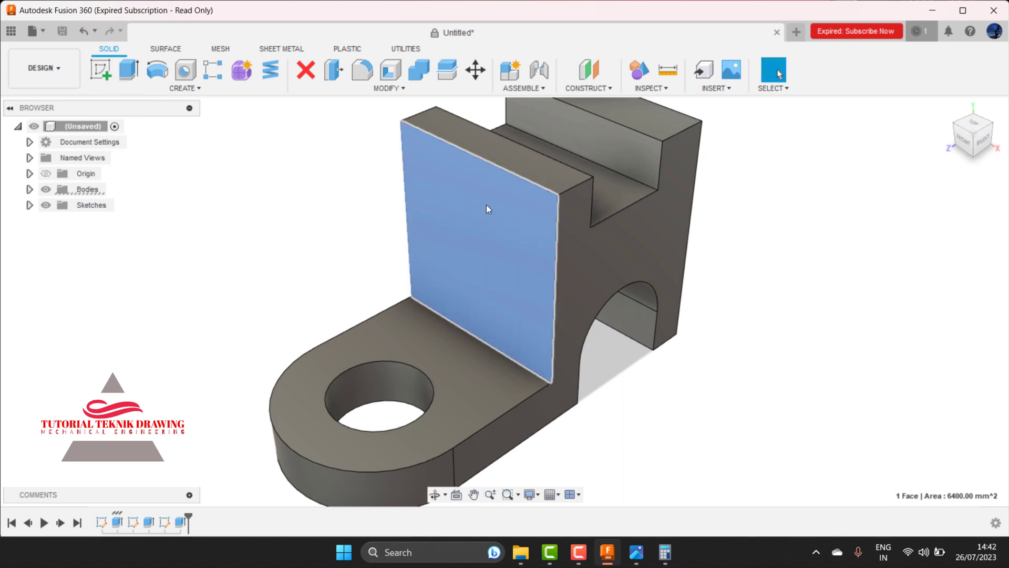
click(101, 71)
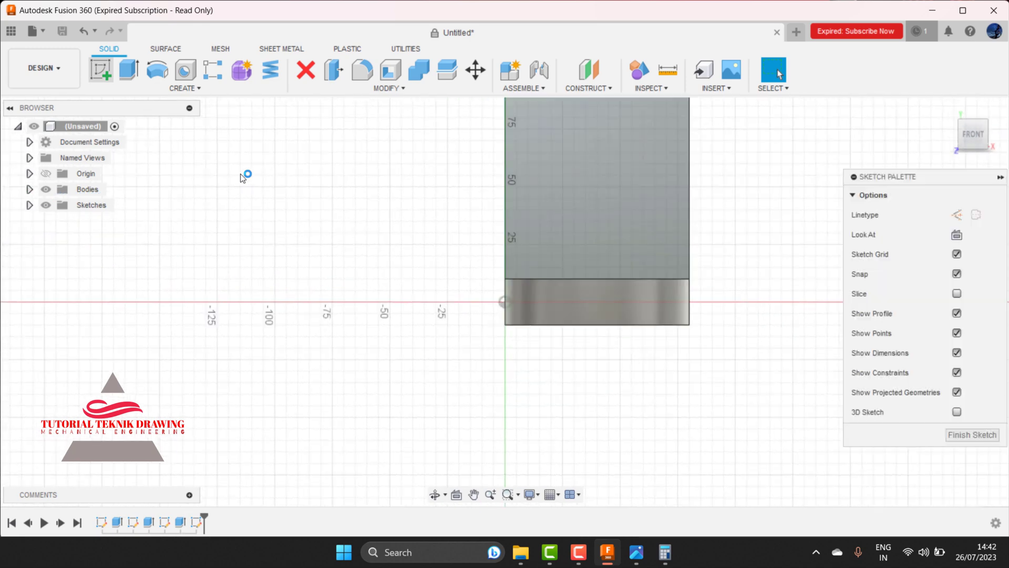
click(475, 498)
drag(576, 185, 528, 277)
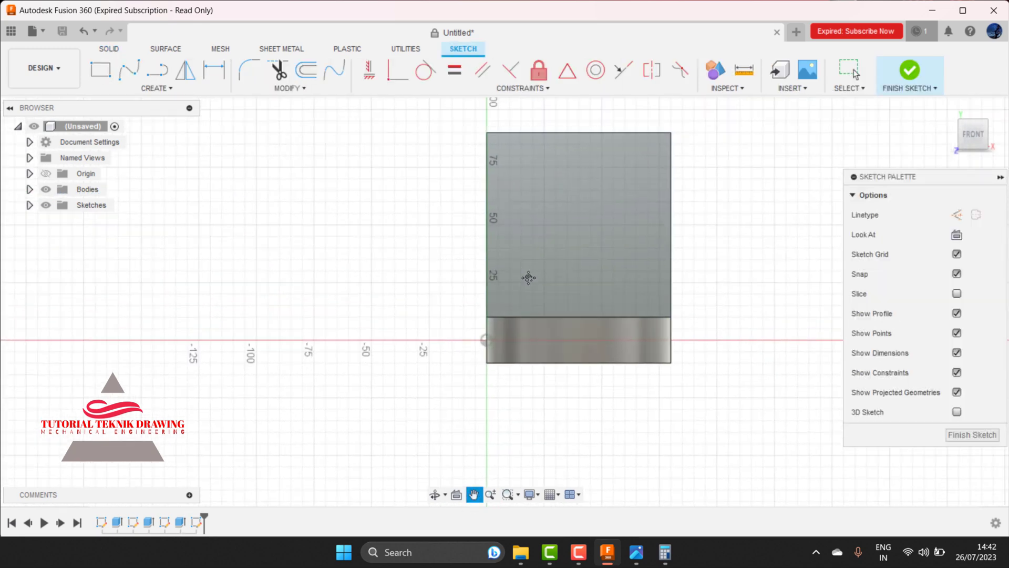
right_click(656, 200)
click(694, 203)
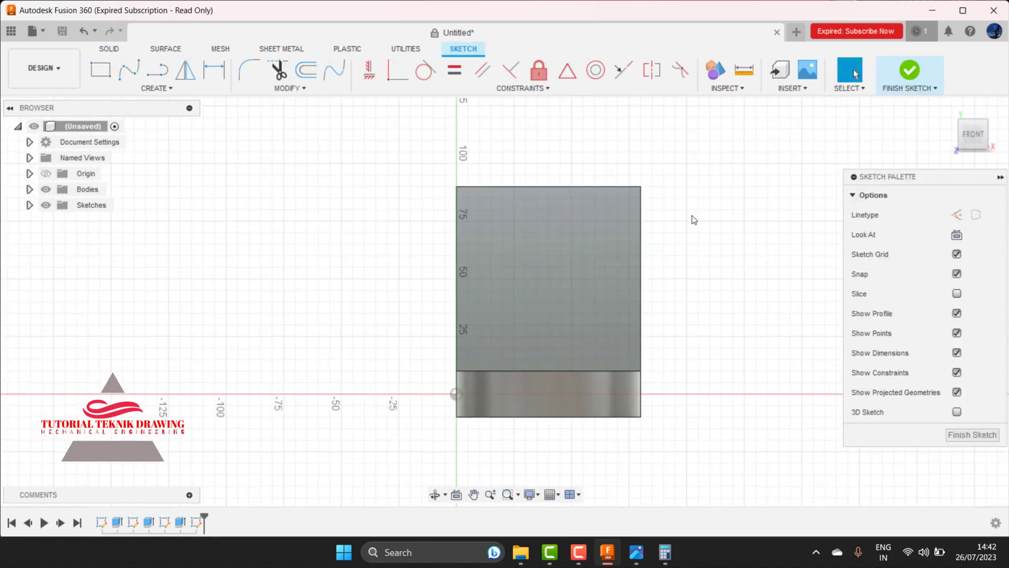
click(101, 71)
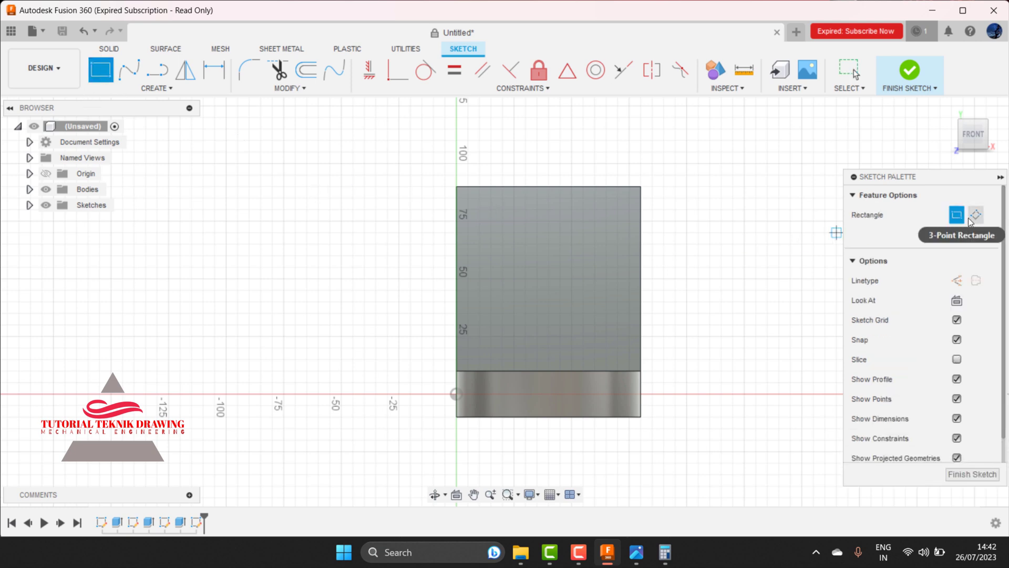
click(502, 187)
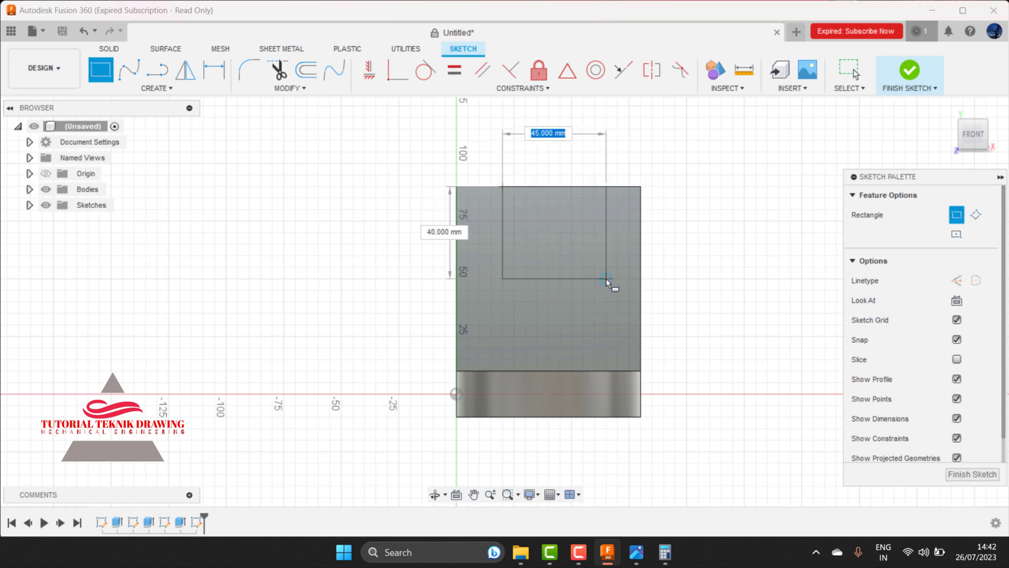
click(606, 278)
click(639, 552)
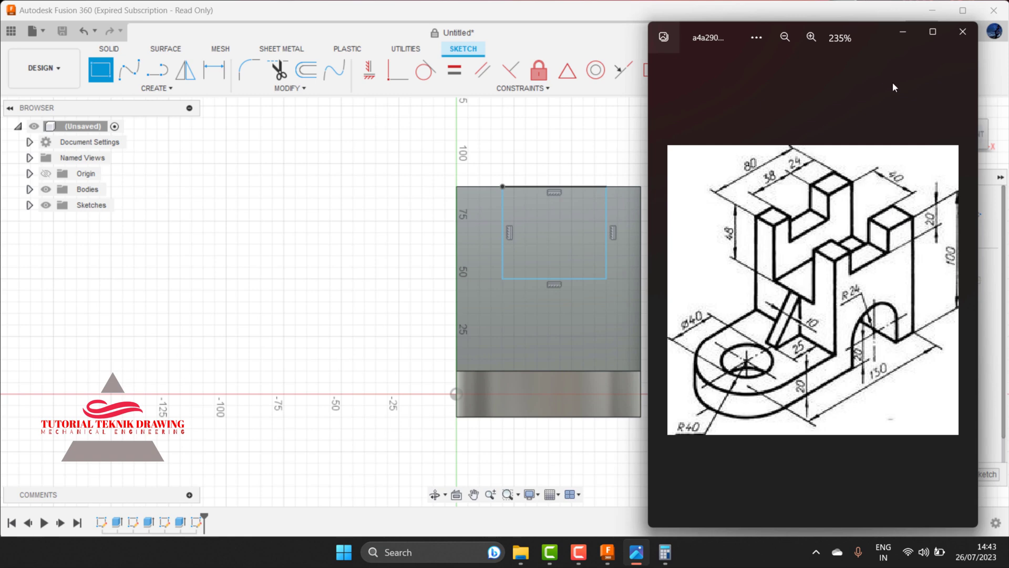
click(903, 40)
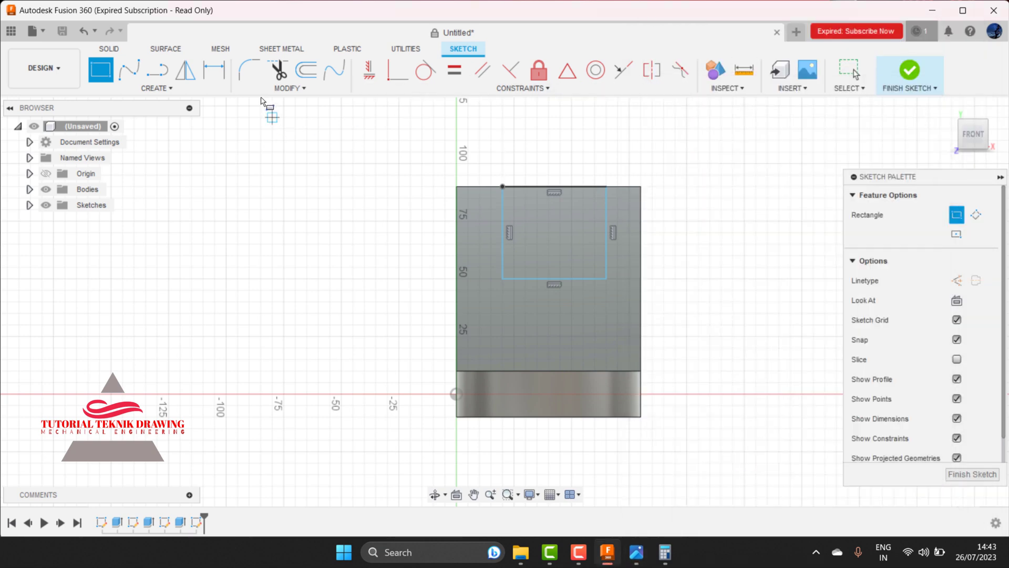
- Dimension the rectangle 20 mm in from the upright's left and right edges
click(221, 77)
click(502, 227)
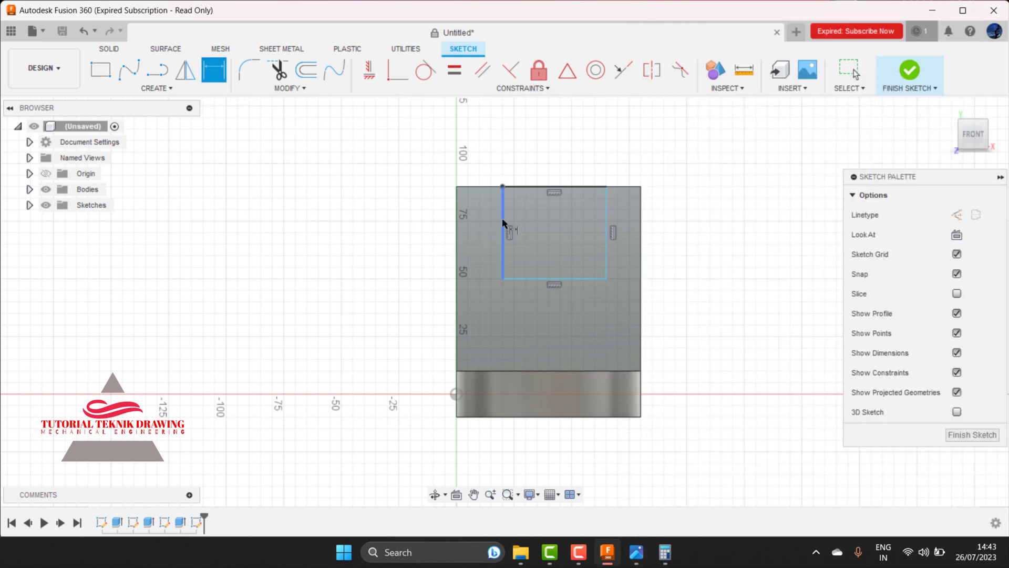
click(457, 235)
click(517, 138)
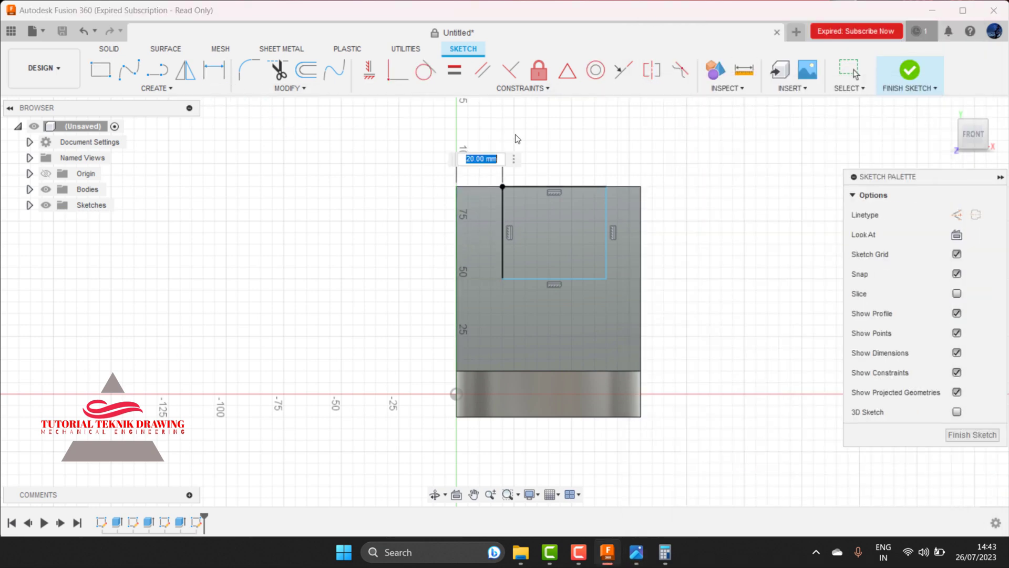
text(20)
key(Return)
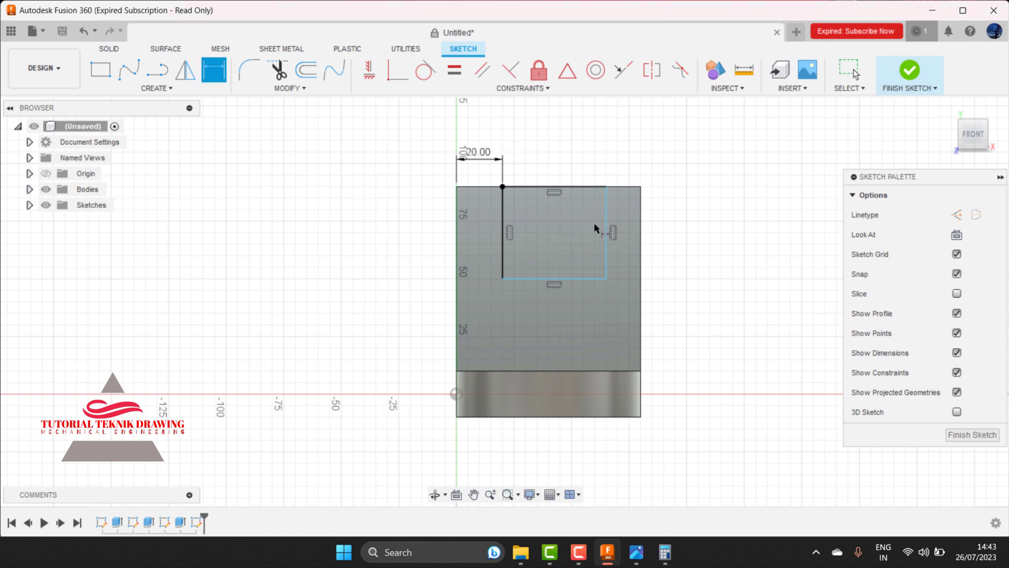
click(607, 222)
click(642, 227)
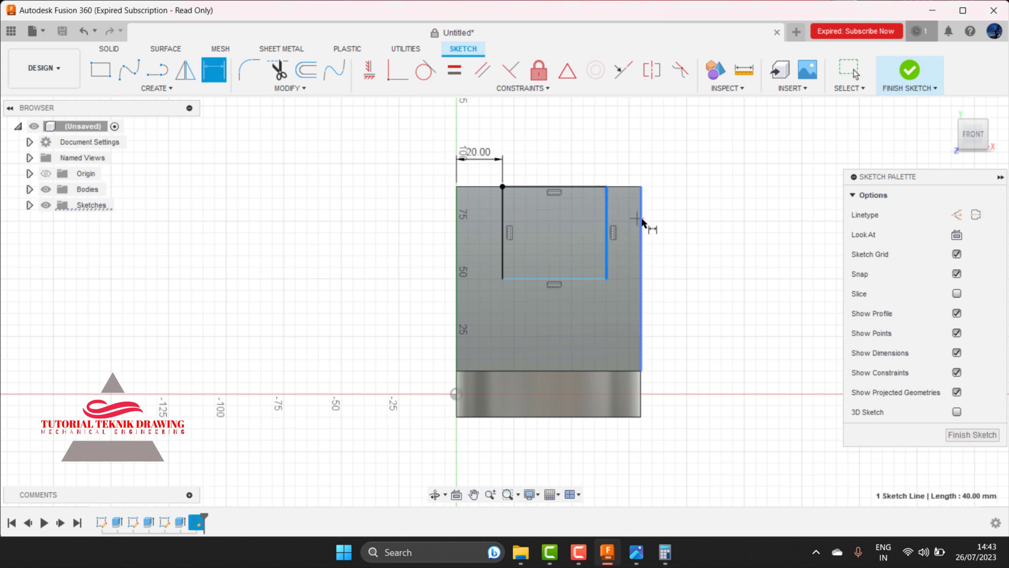
click(628, 162)
text(20)
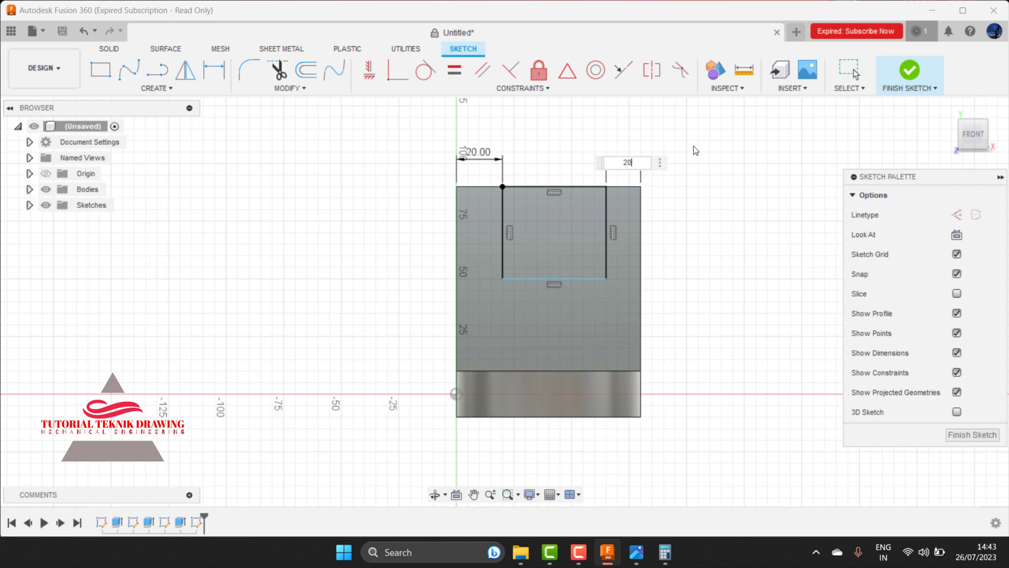
key(Return)
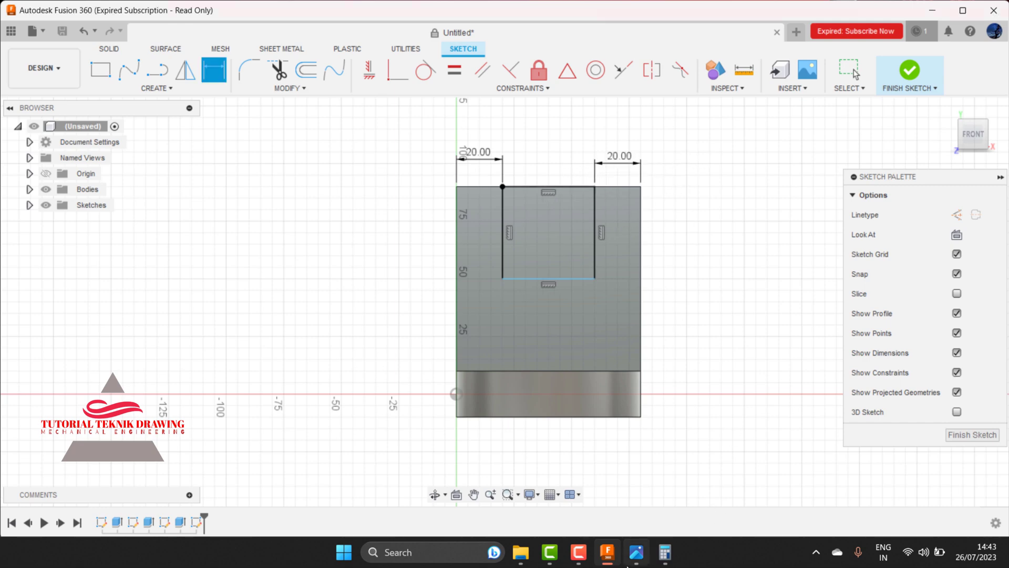
- Set the rectangle's depth to 48 mm and finish the sketch
click(637, 562)
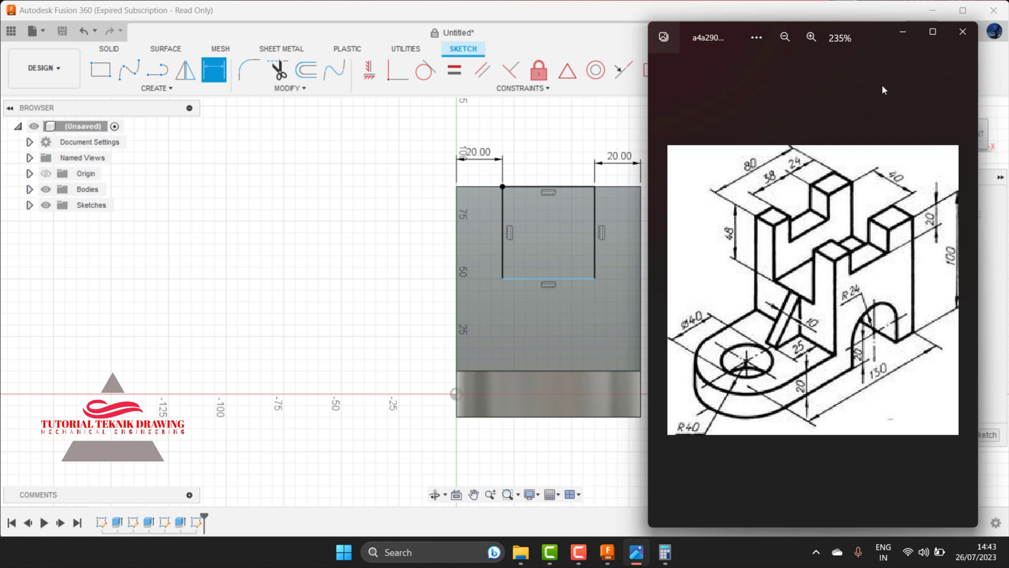
click(903, 33)
click(503, 220)
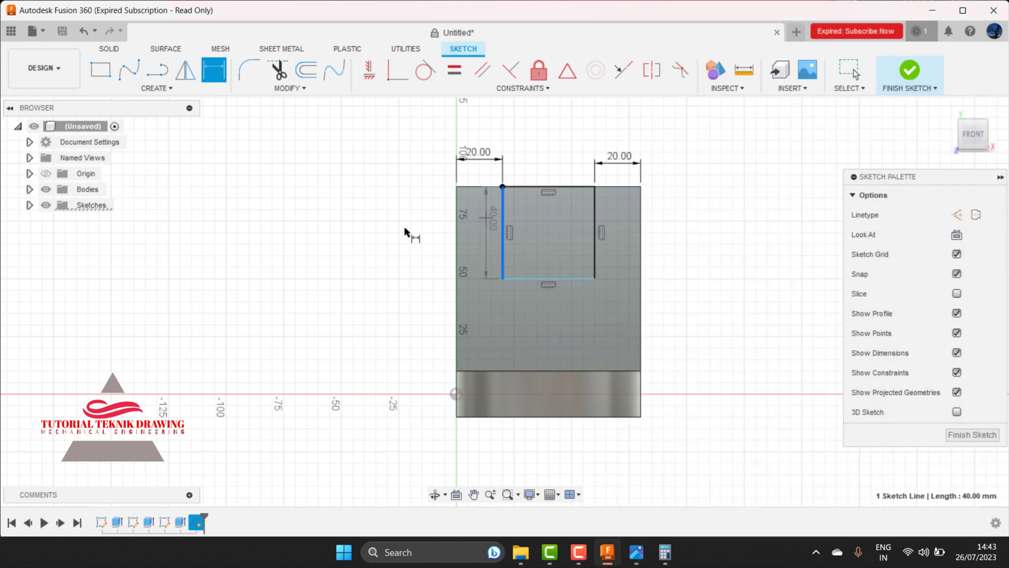
click(403, 231)
text(48)
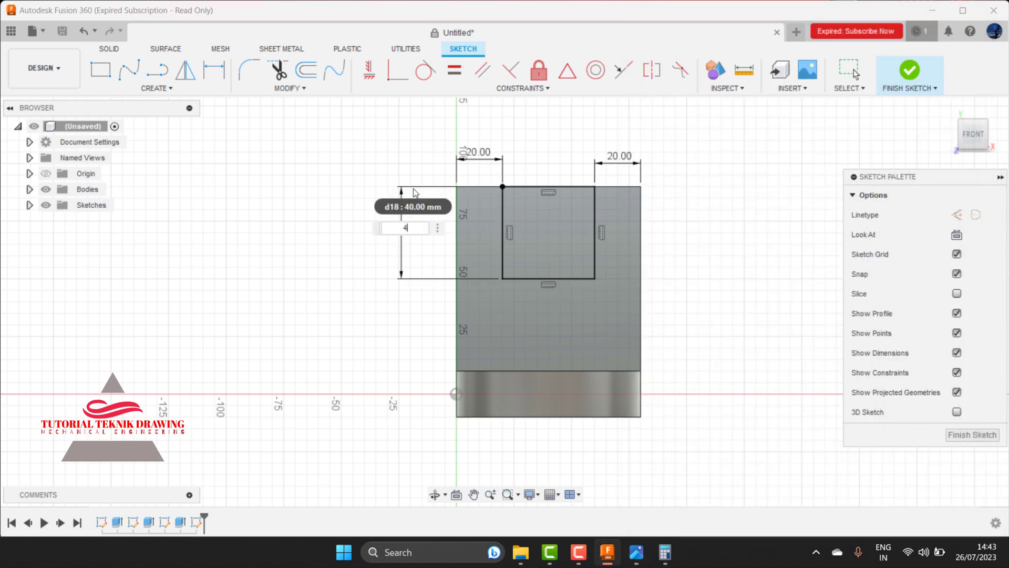
key(Return)
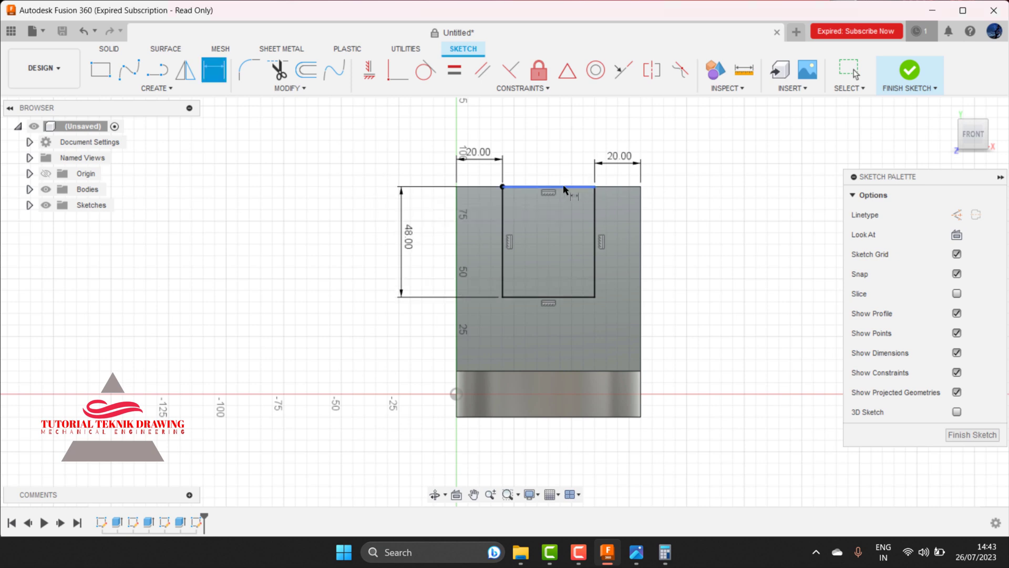
click(911, 72)
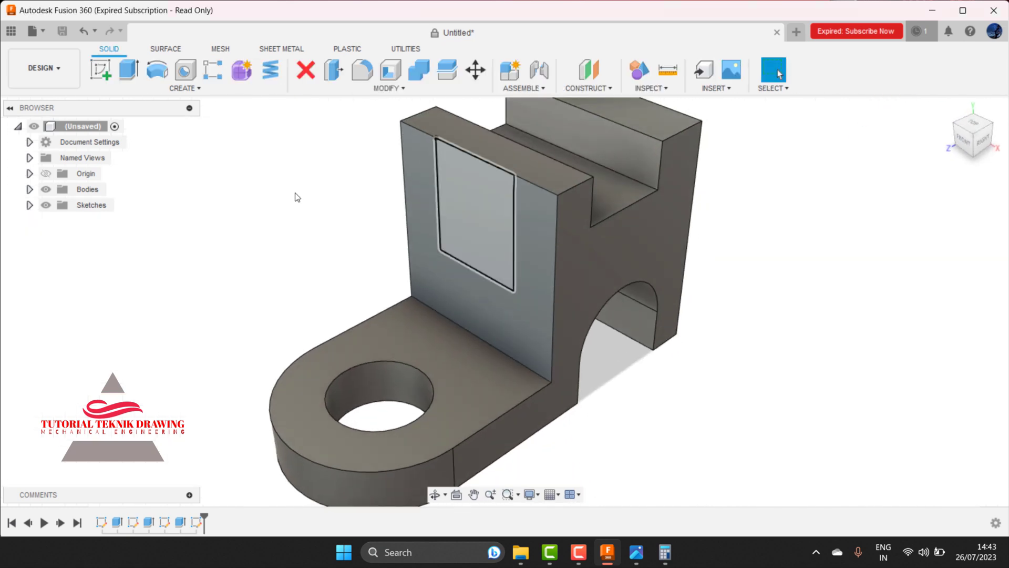
- Extrude-cut the rectangle profile 150 mm back through both uprights
click(137, 79)
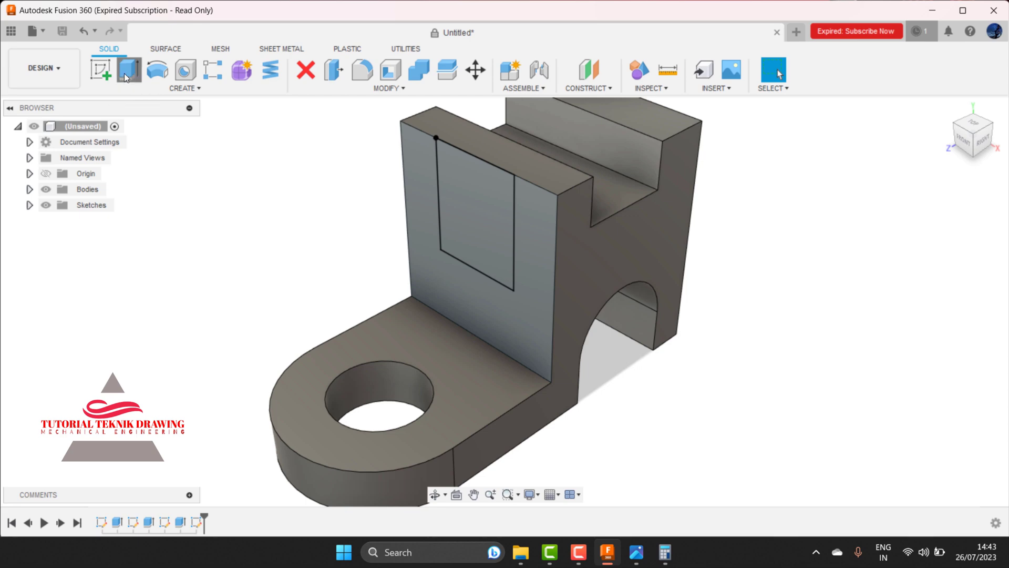
click(458, 192)
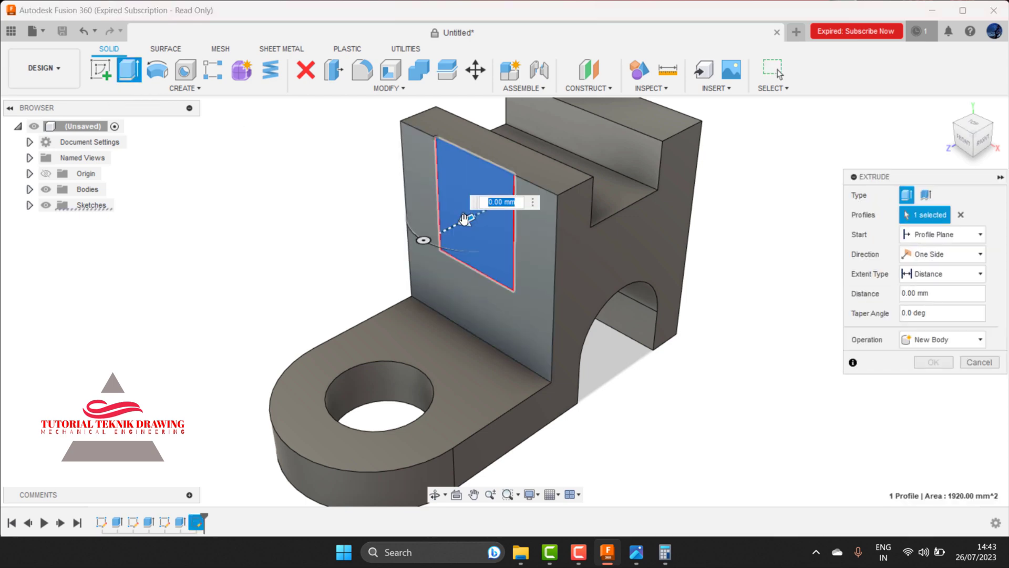
mouse_move(424, 230)
mouse_down()
mouse_move(655, 170)
mouse_move(716, 166)
mouse_up()
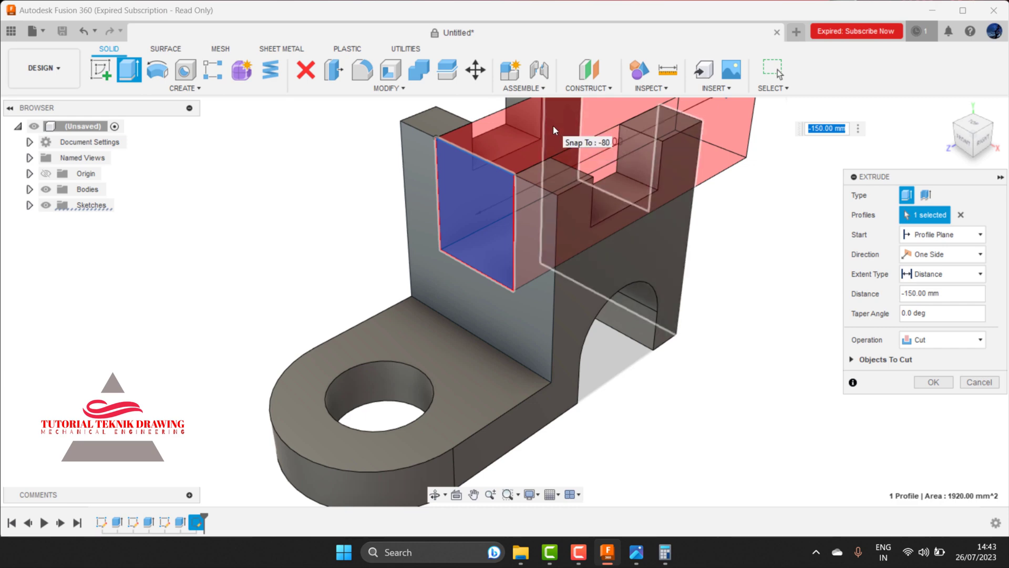
click(933, 382)
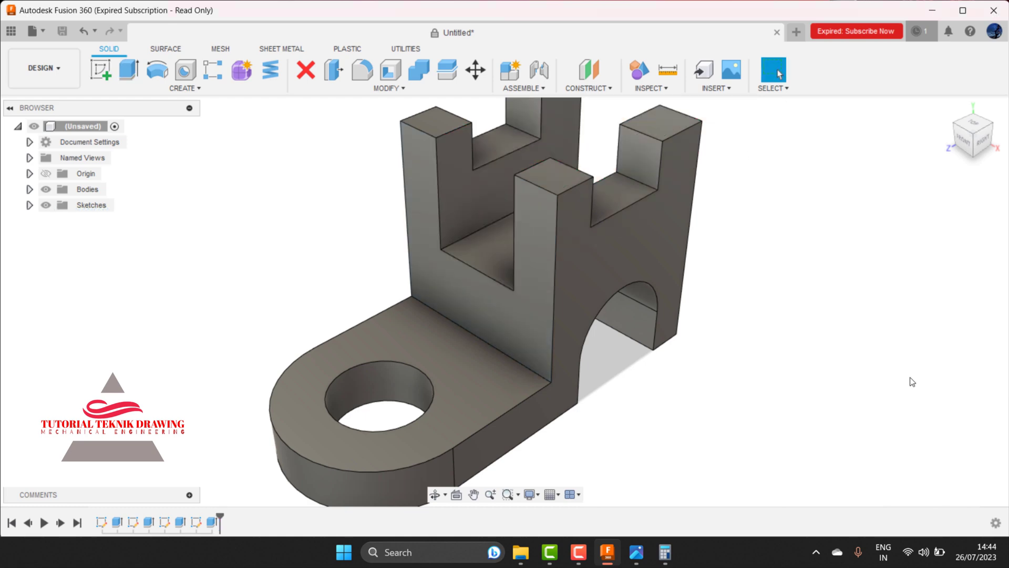
click(641, 561)
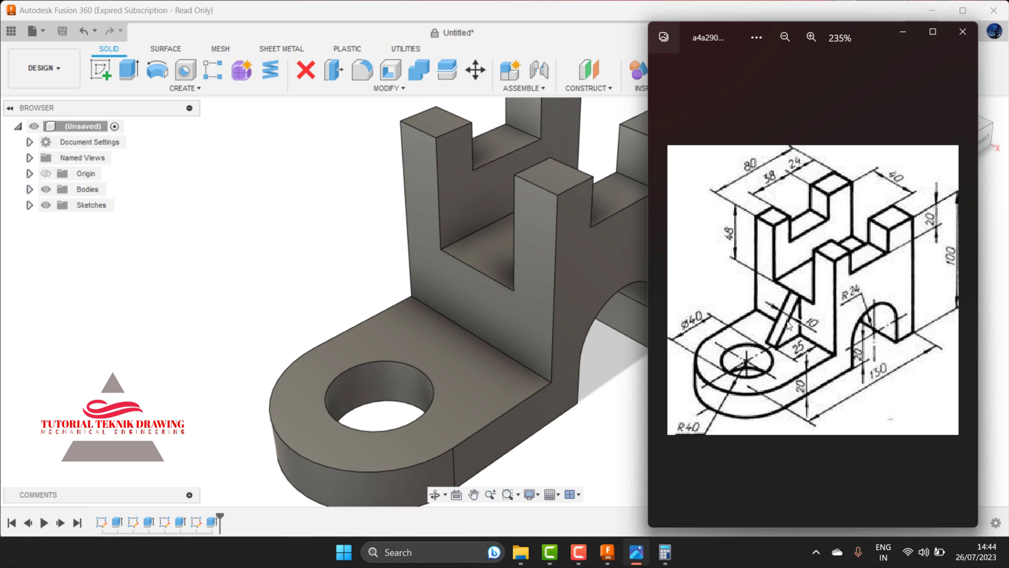
- Sketch a small rectangle on the base plate's top face between the hole and the upright
click(412, 351)
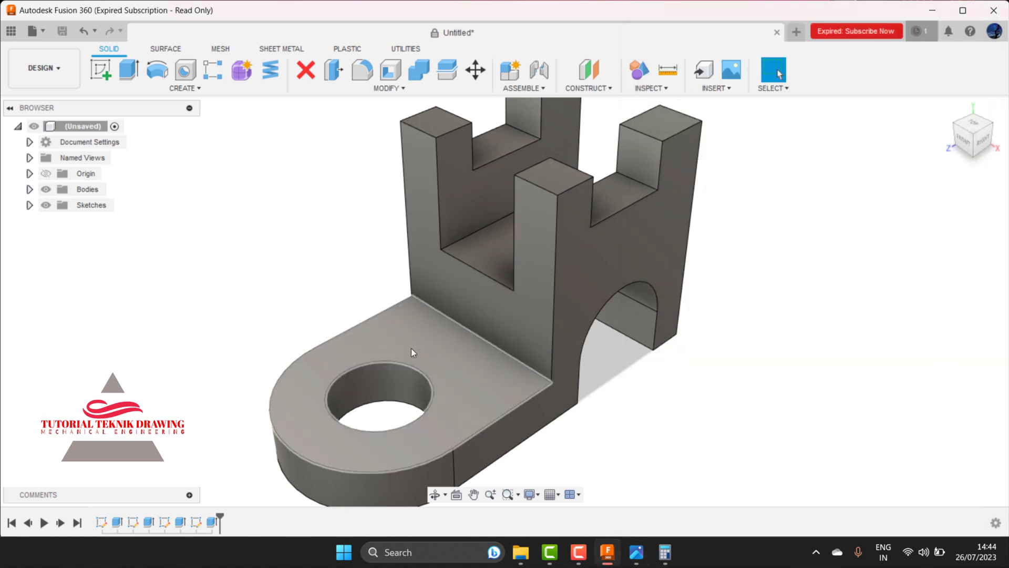
click(450, 345)
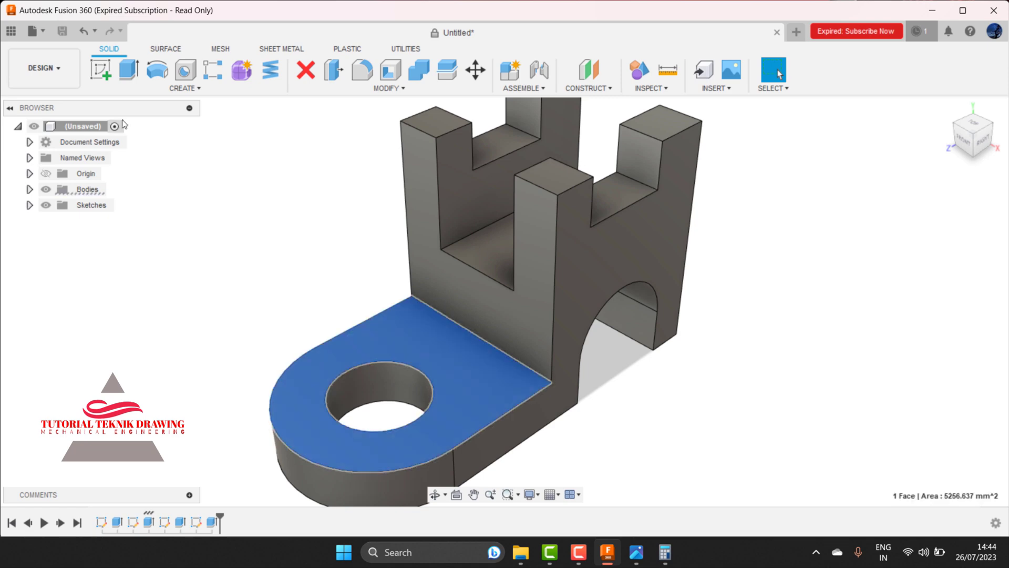
click(101, 72)
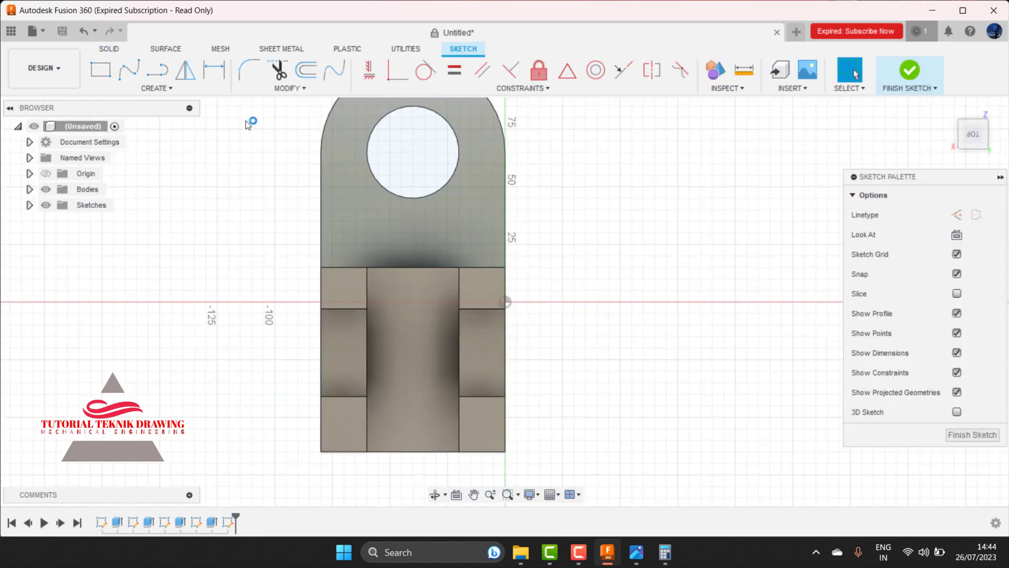
click(101, 70)
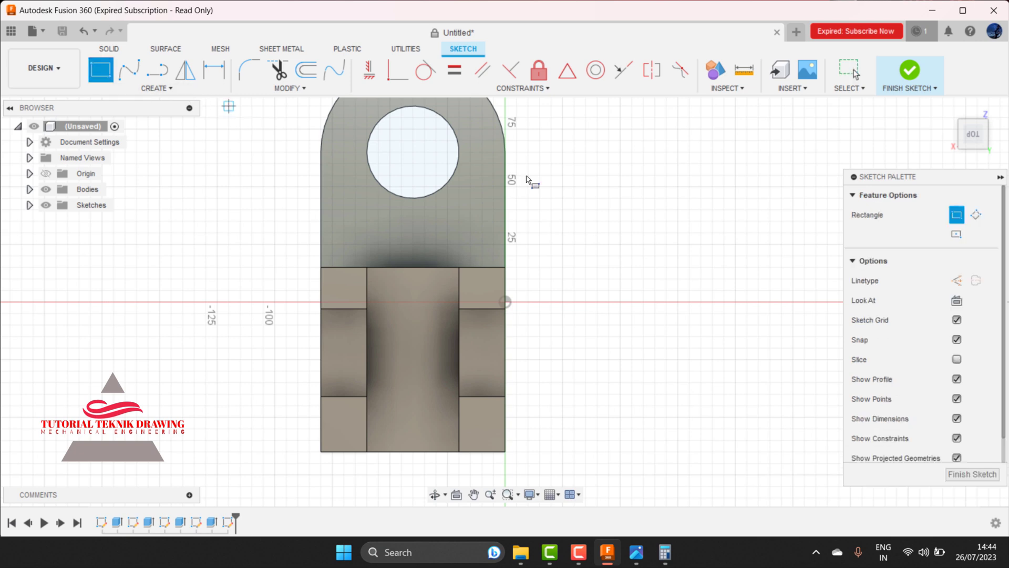
click(395, 264)
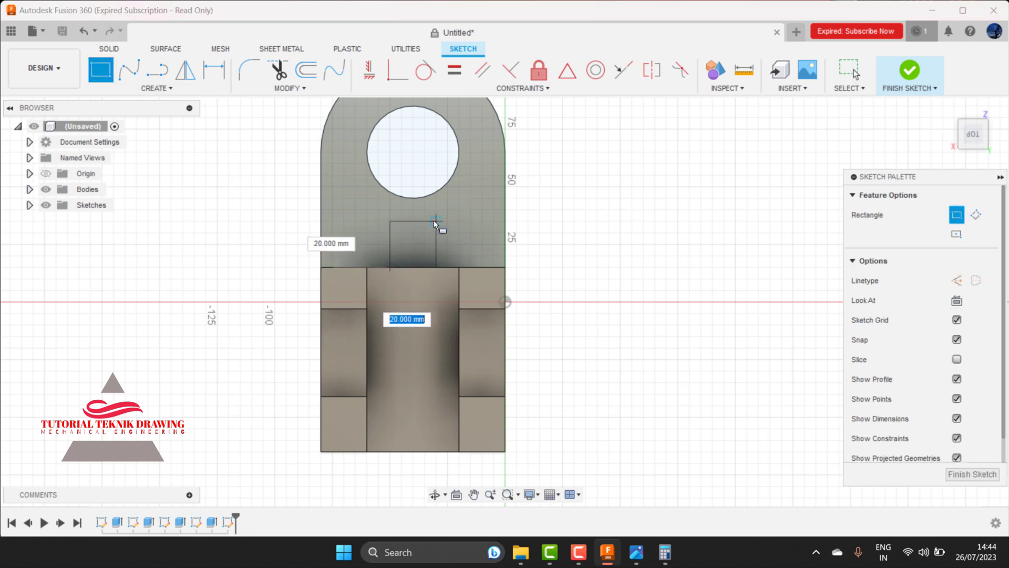
click(436, 210)
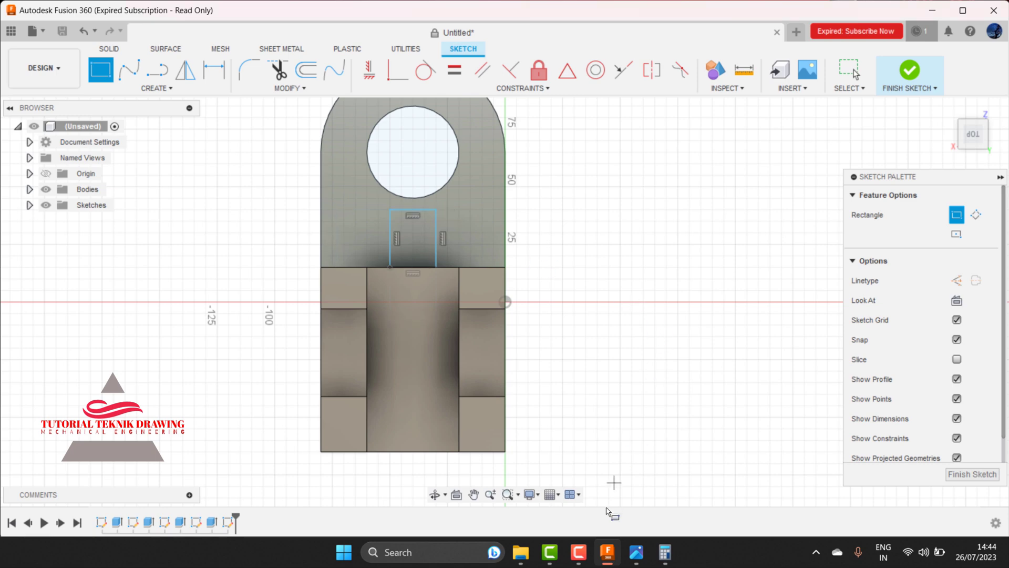
click(636, 552)
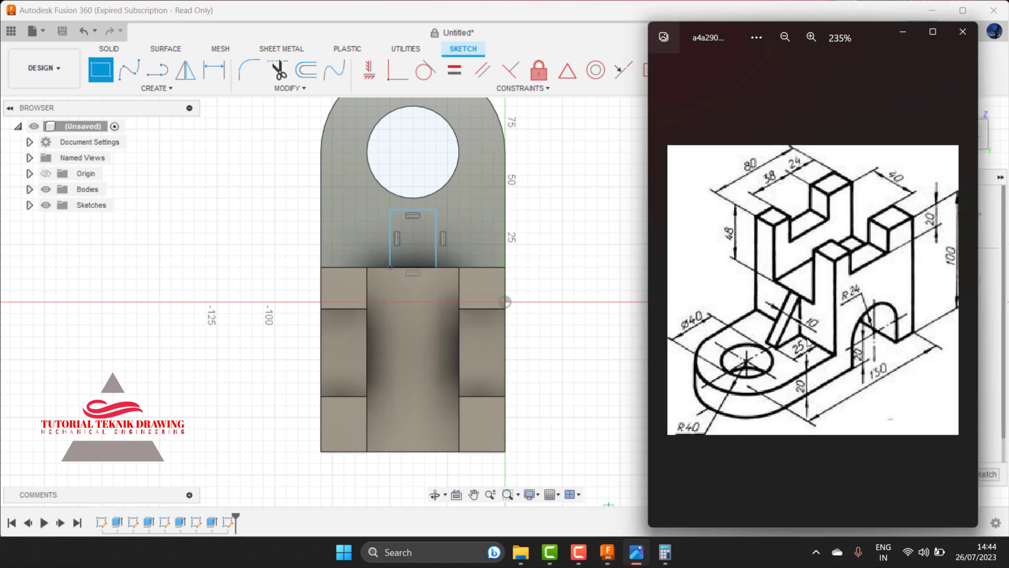
click(903, 32)
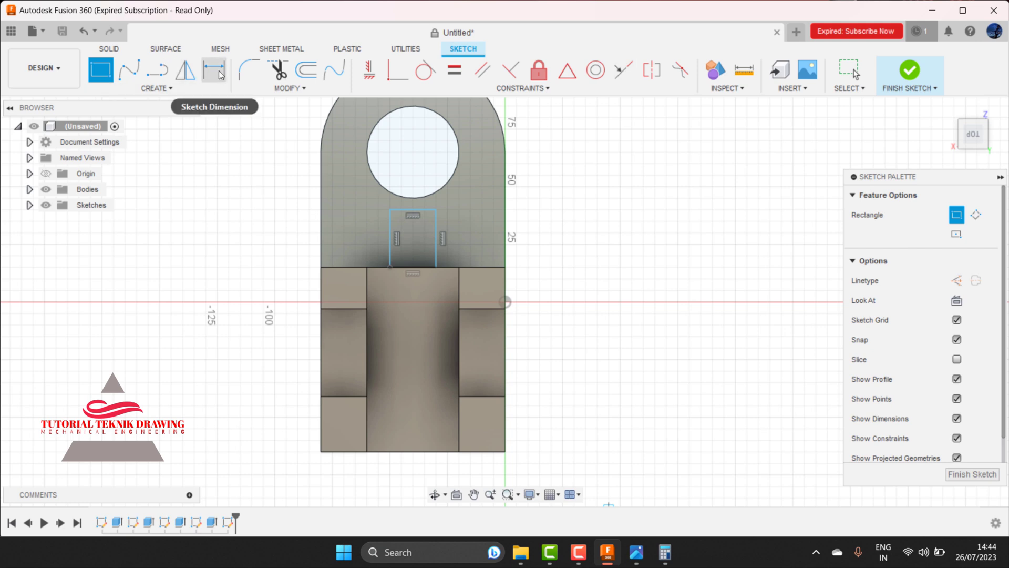
- Dimension the rectangle's left and right edges 5 mm from the hole centre
click(221, 75)
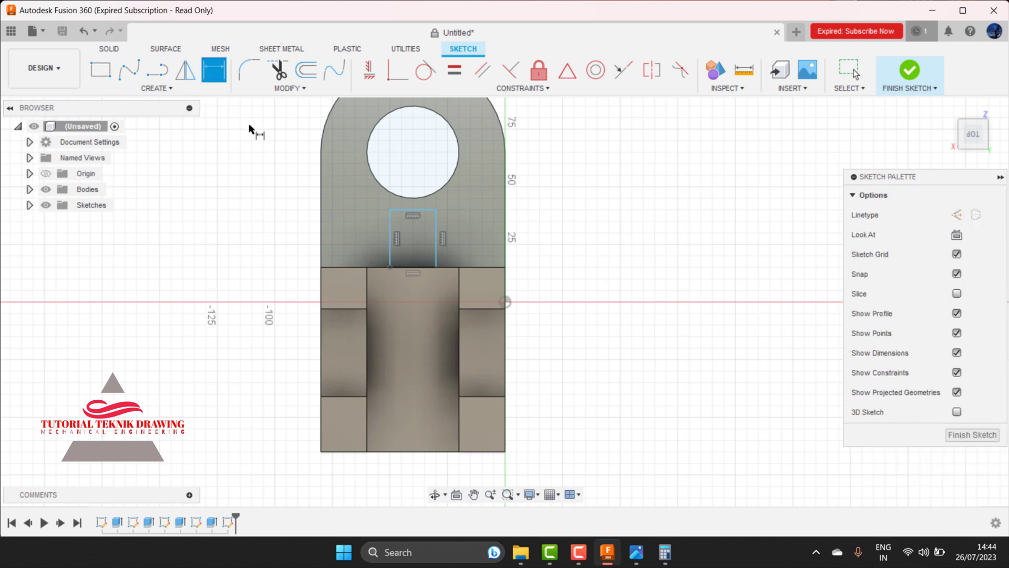
click(391, 246)
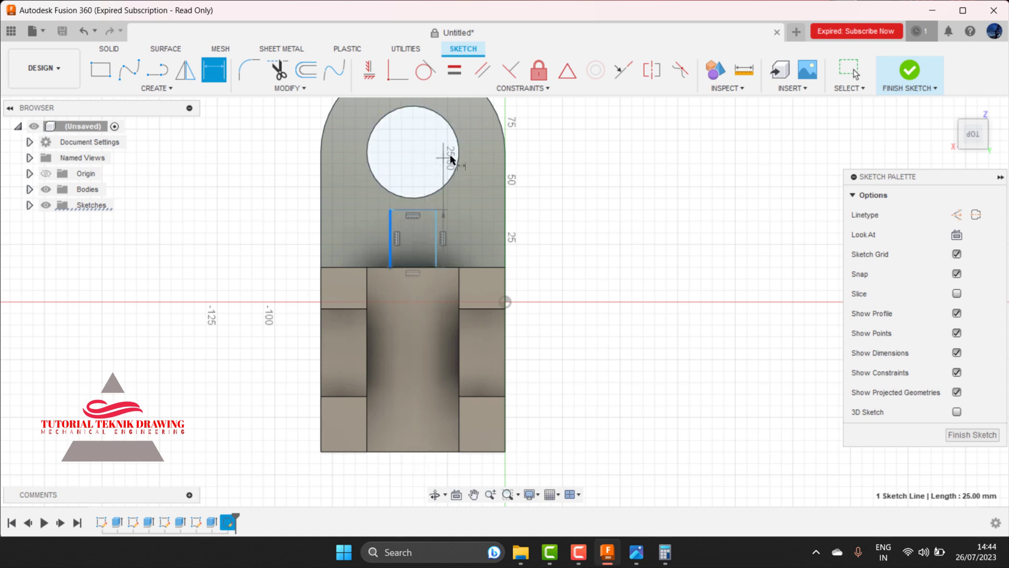
click(414, 147)
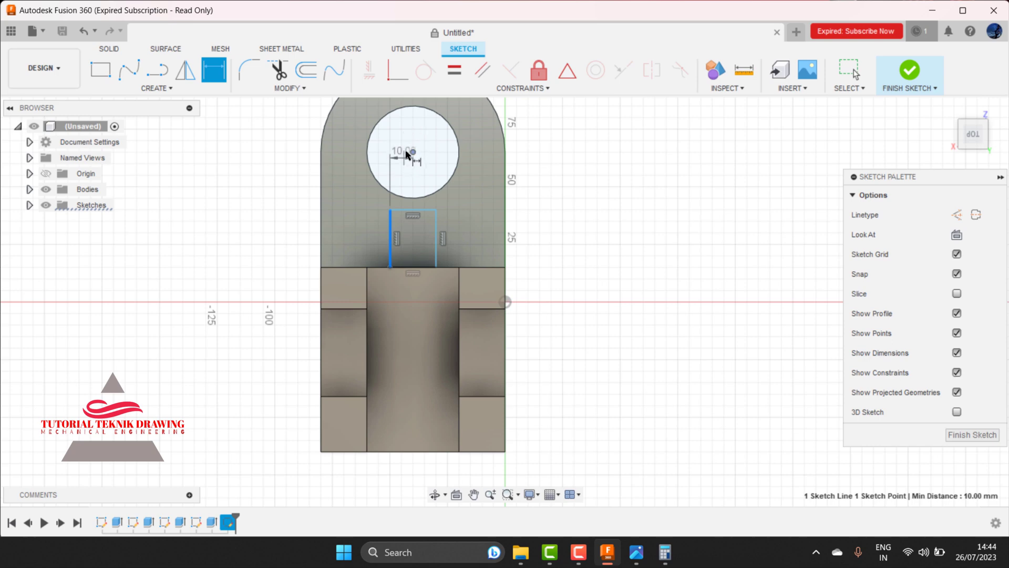
click(412, 140)
text(5)
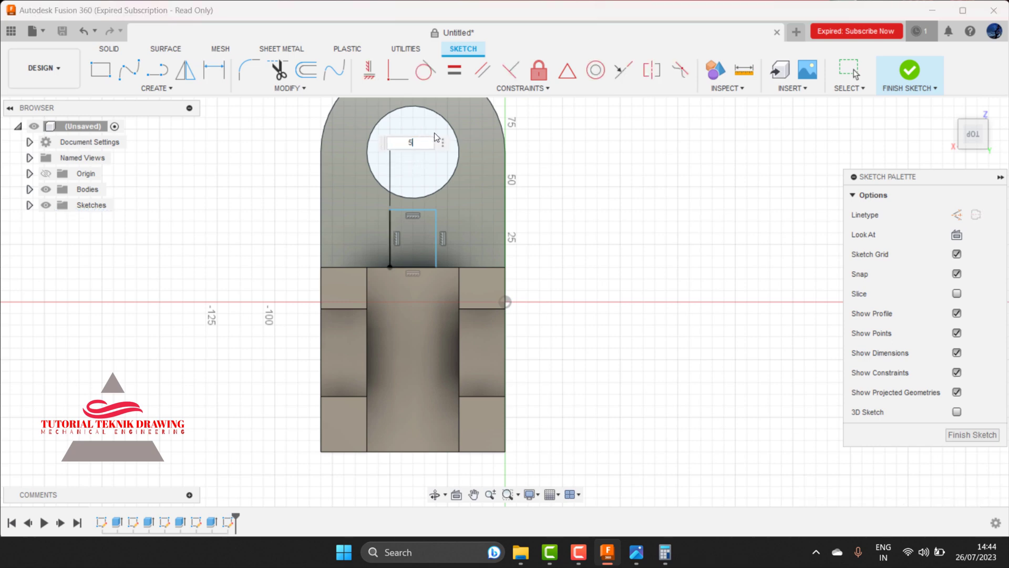
key(Return)
click(450, 236)
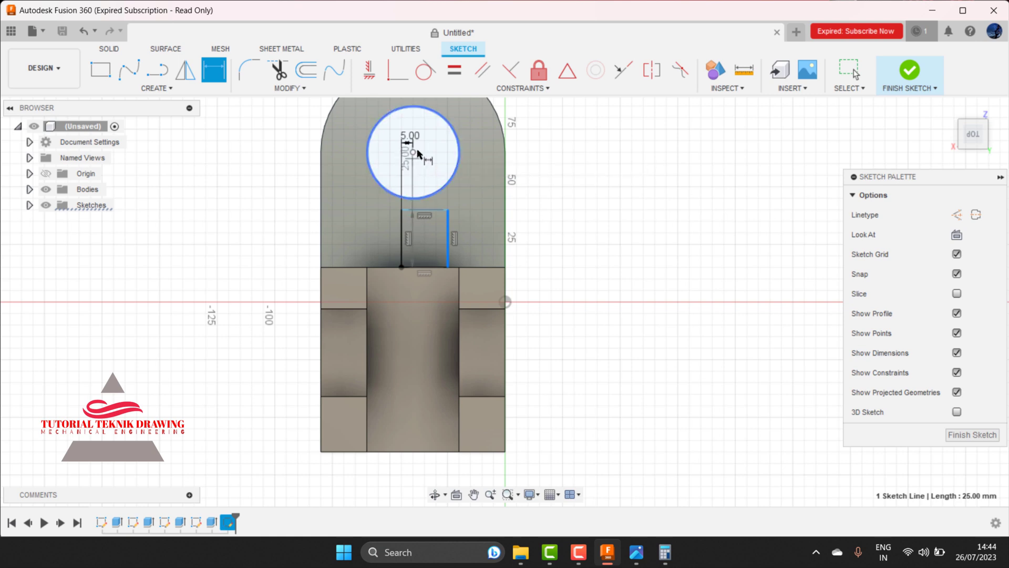
click(413, 153)
click(430, 169)
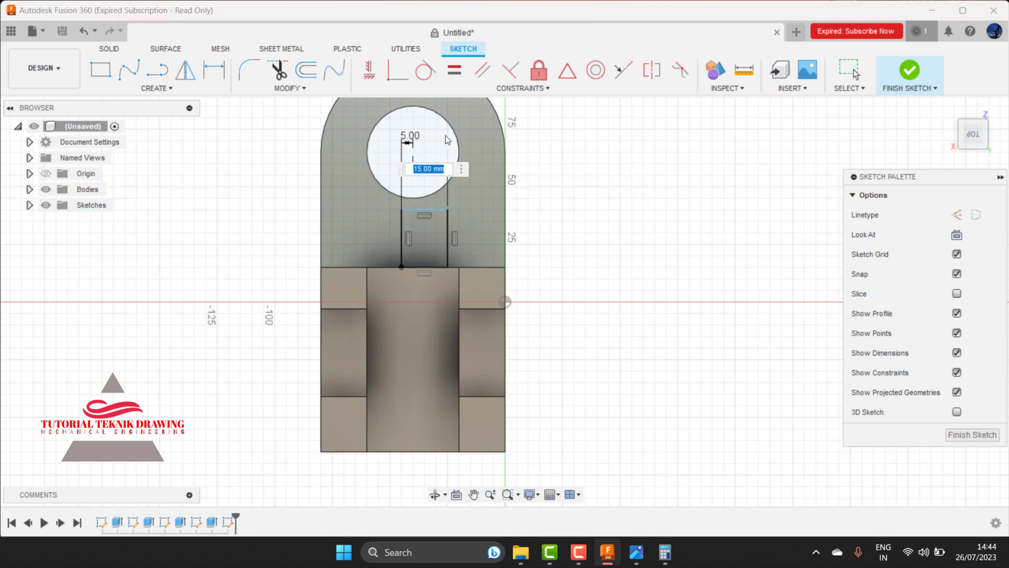
text(5)
key(Return)
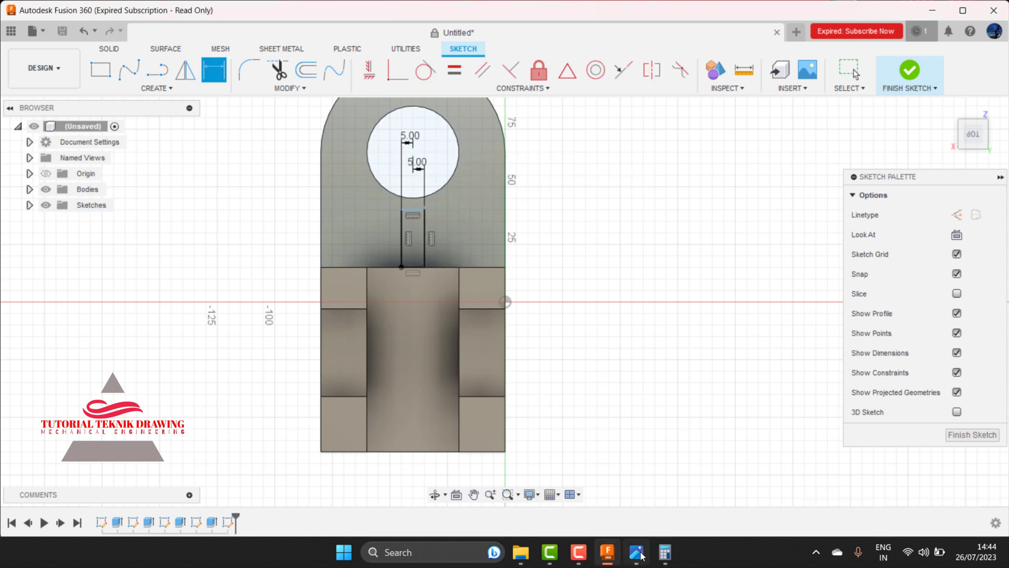
- Dimension the rectangle's 25 mm length and finish the sketch
click(638, 553)
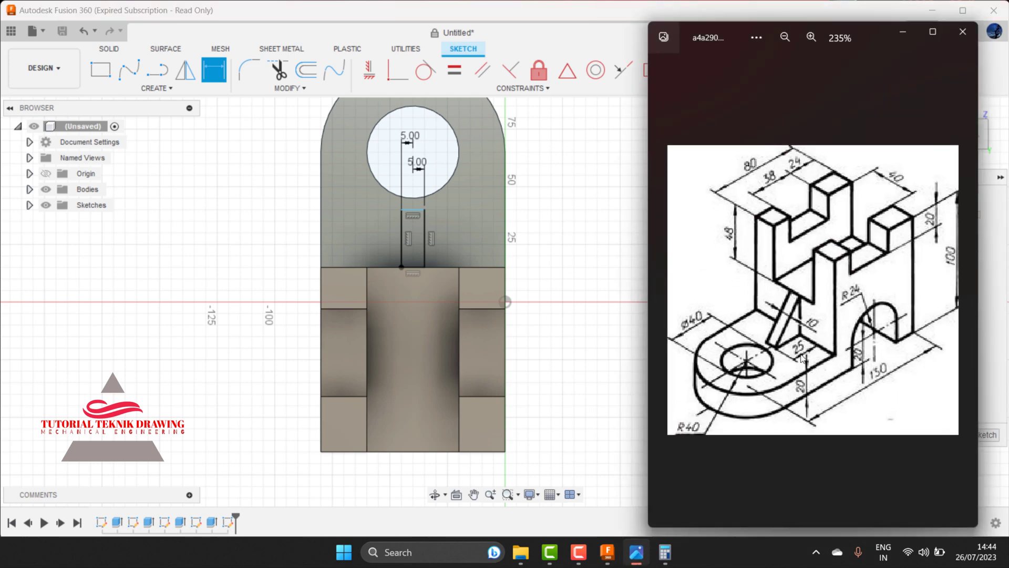
click(902, 32)
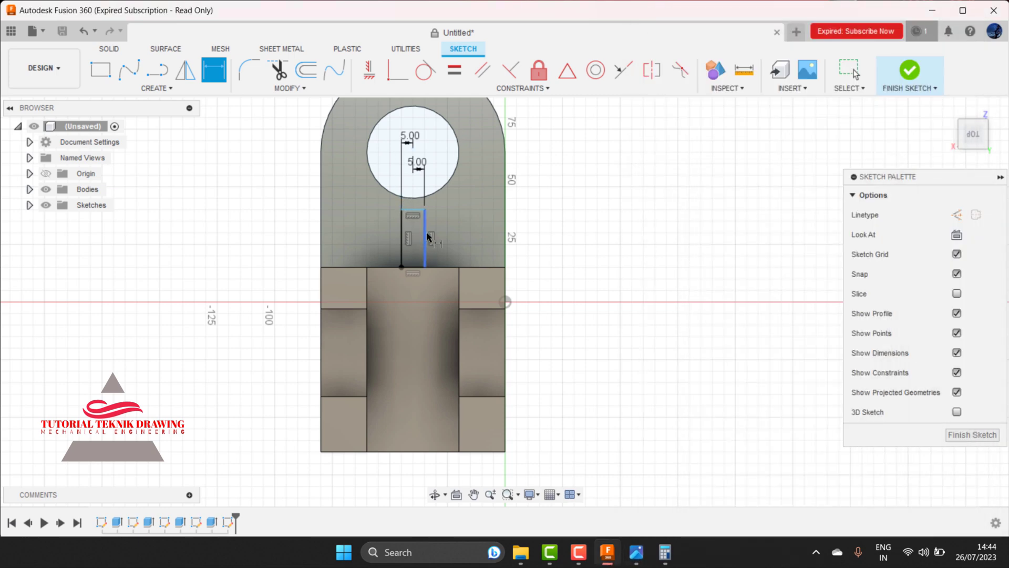
click(427, 237)
click(460, 231)
text(2)
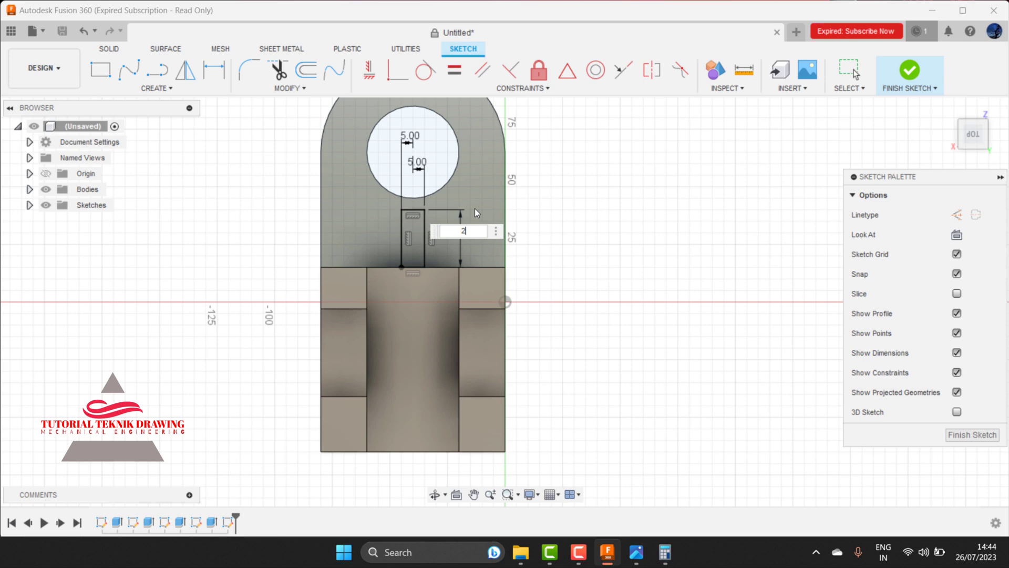
text(5)
key(Return)
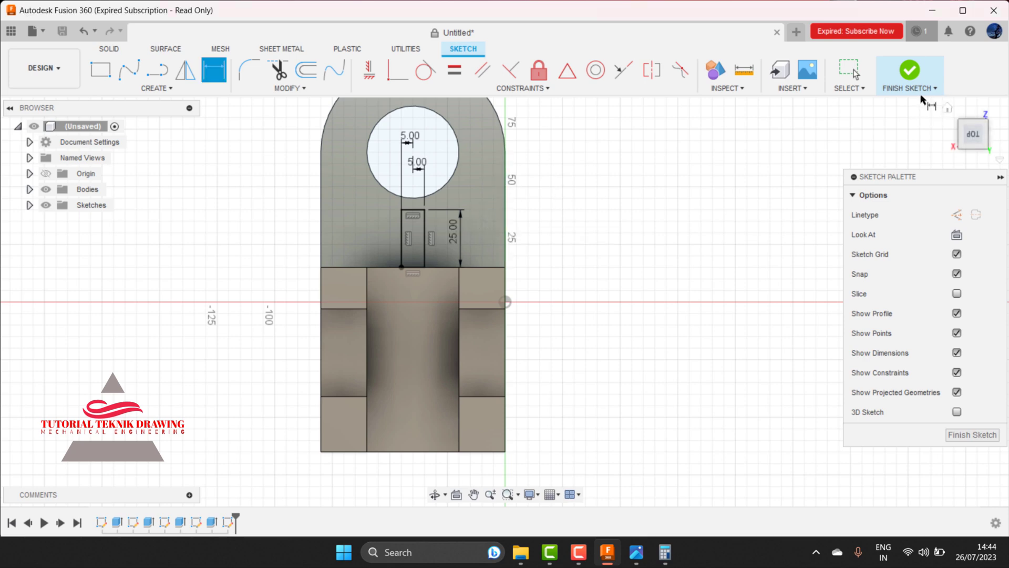
click(907, 89)
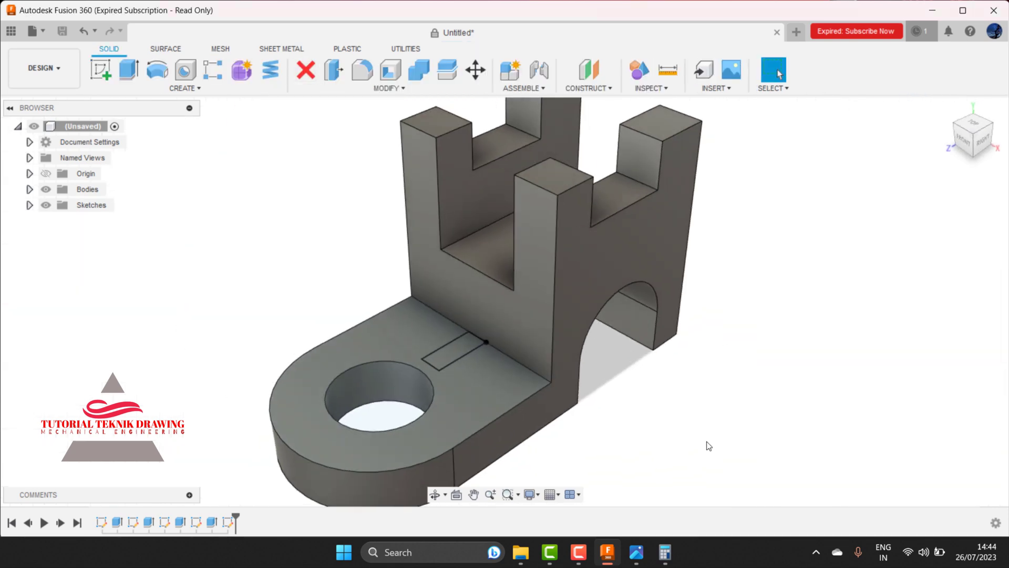
- Start an extrusion with the small base rectangle as the profile
click(636, 552)
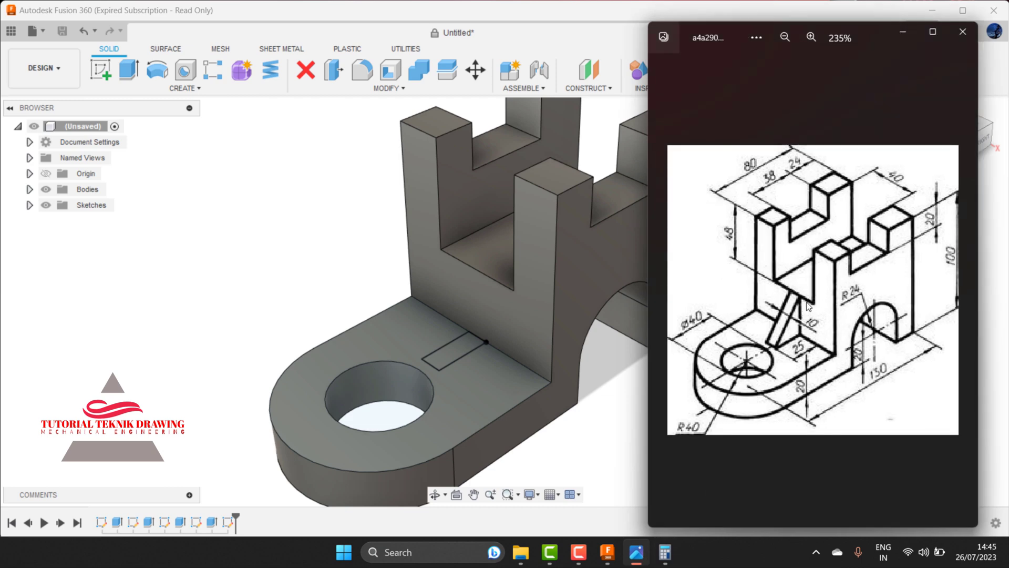
click(903, 32)
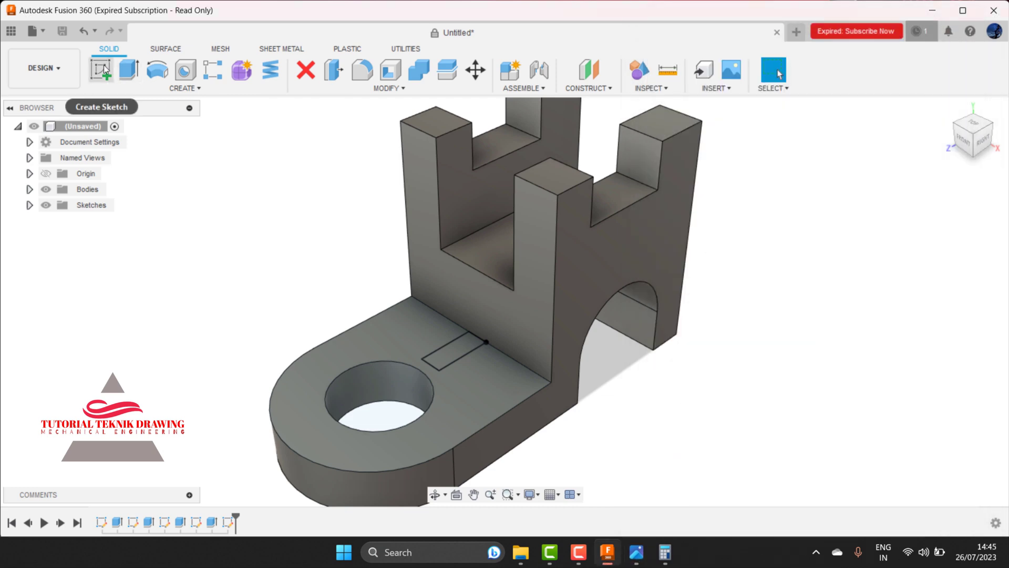
click(129, 69)
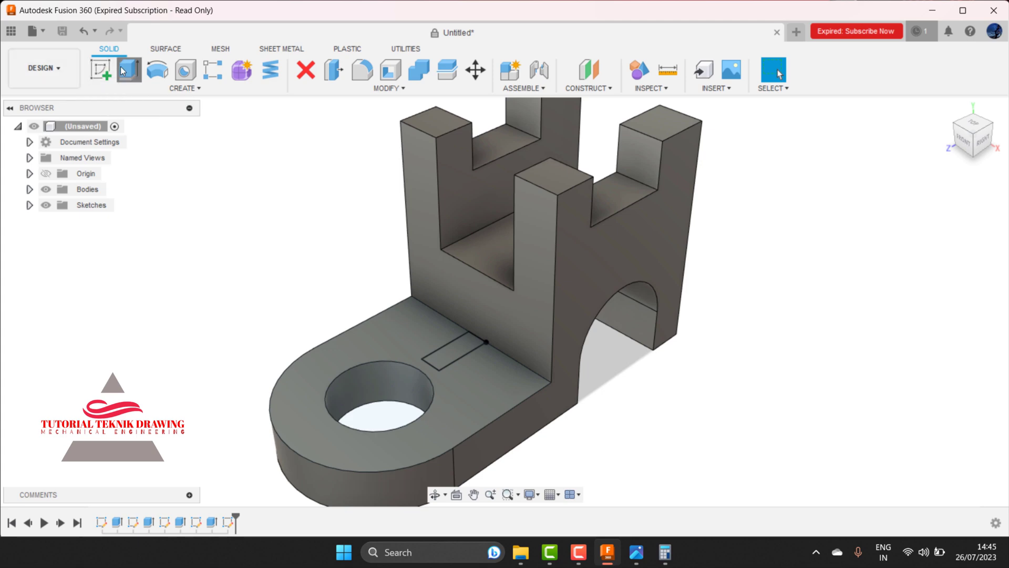
click(453, 354)
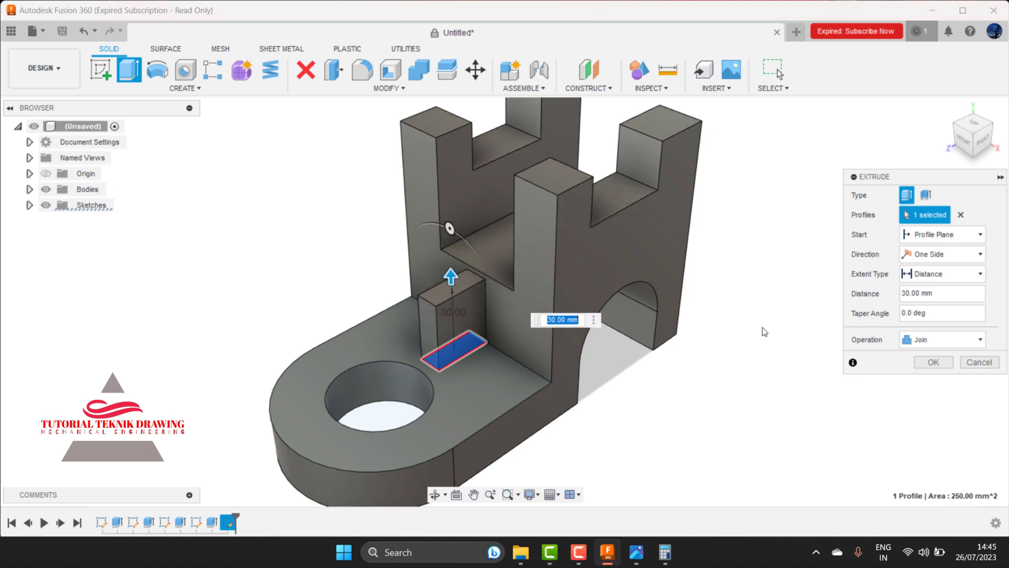
- Work out 80 − 48 on the calculator and extrude the block 32 mm, joined
click(636, 552)
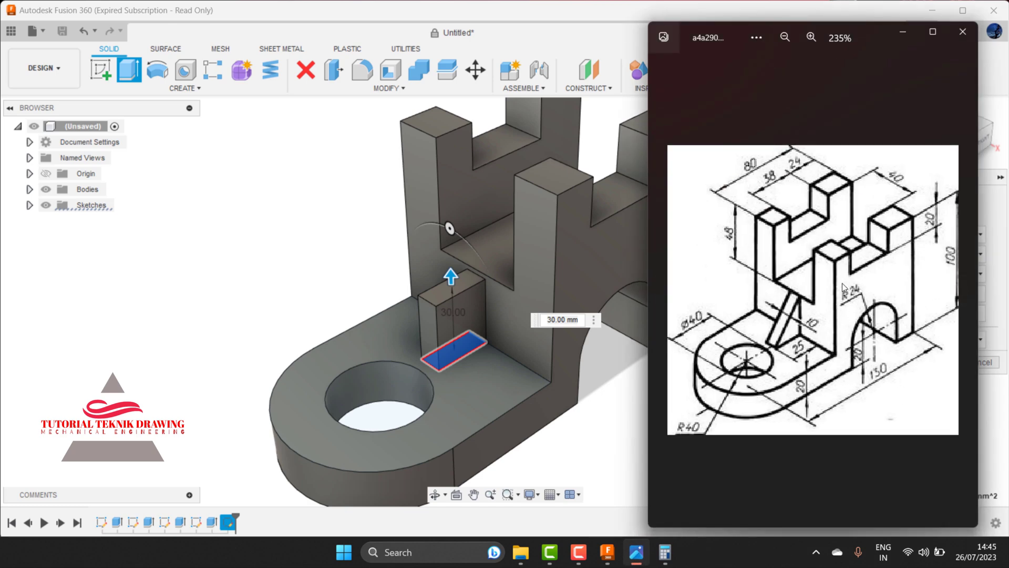
click(665, 552)
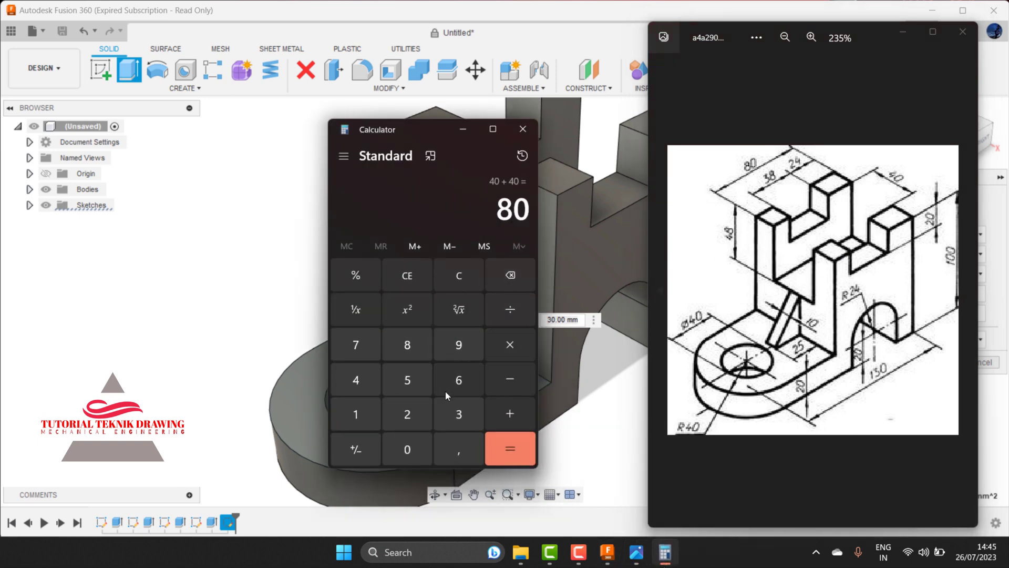
click(508, 389)
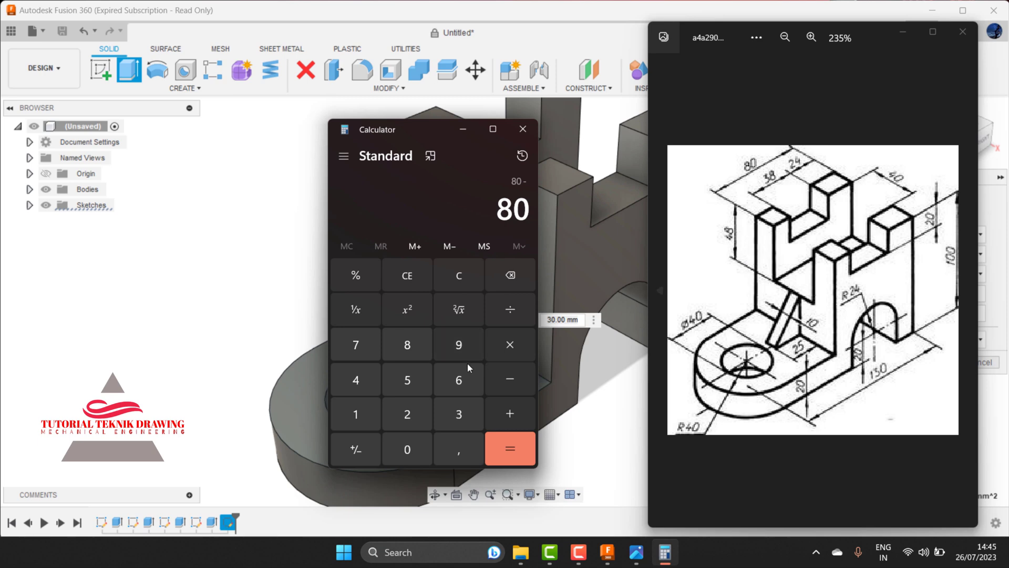
click(365, 381)
click(401, 352)
click(500, 450)
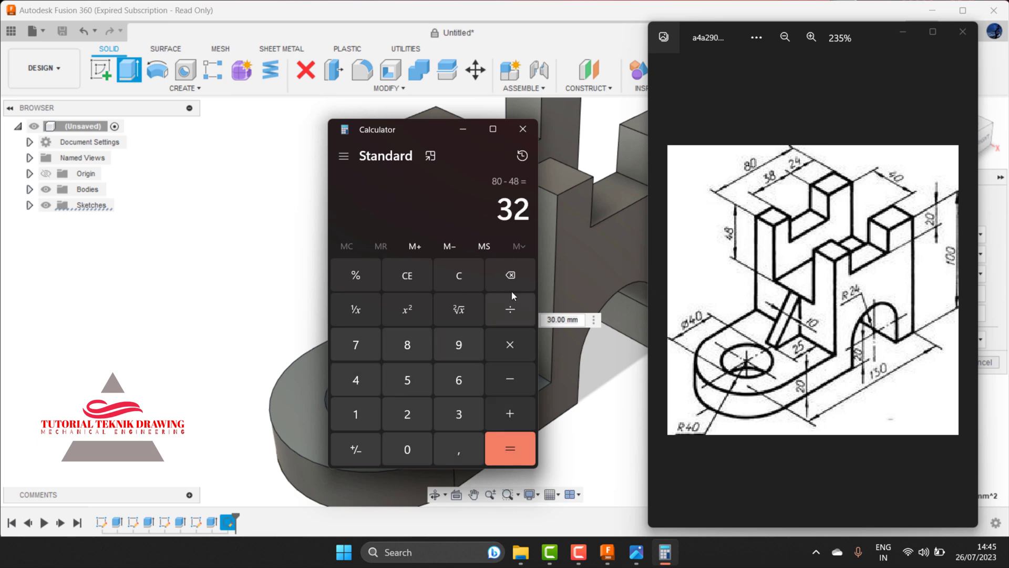
click(463, 130)
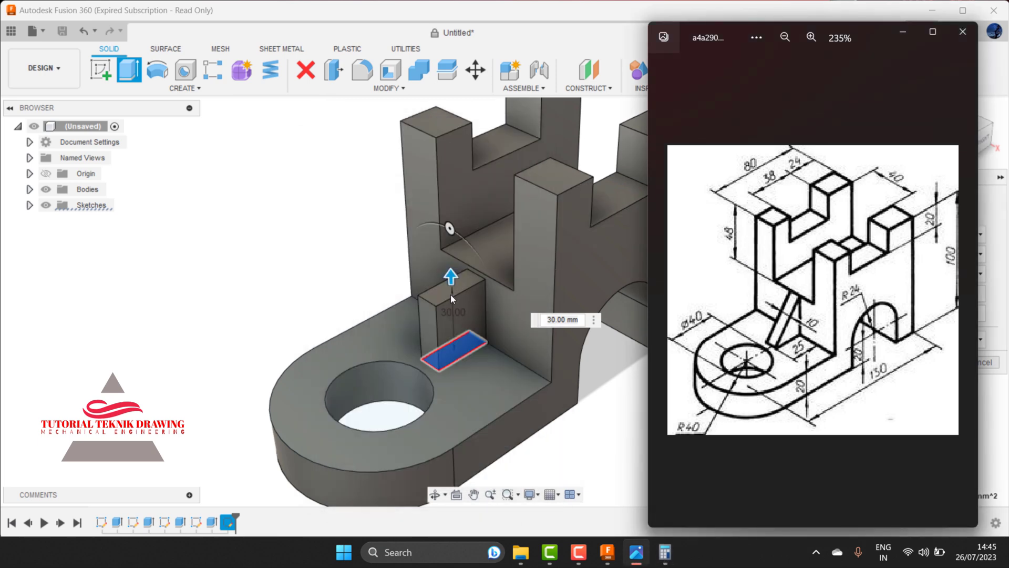
click(574, 319)
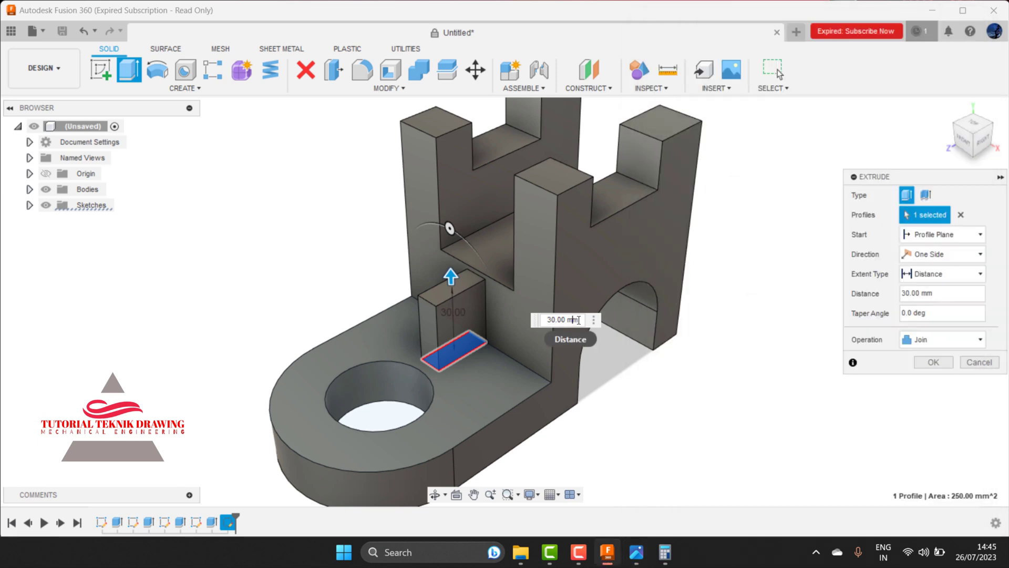
drag(581, 319, 532, 319)
text(32)
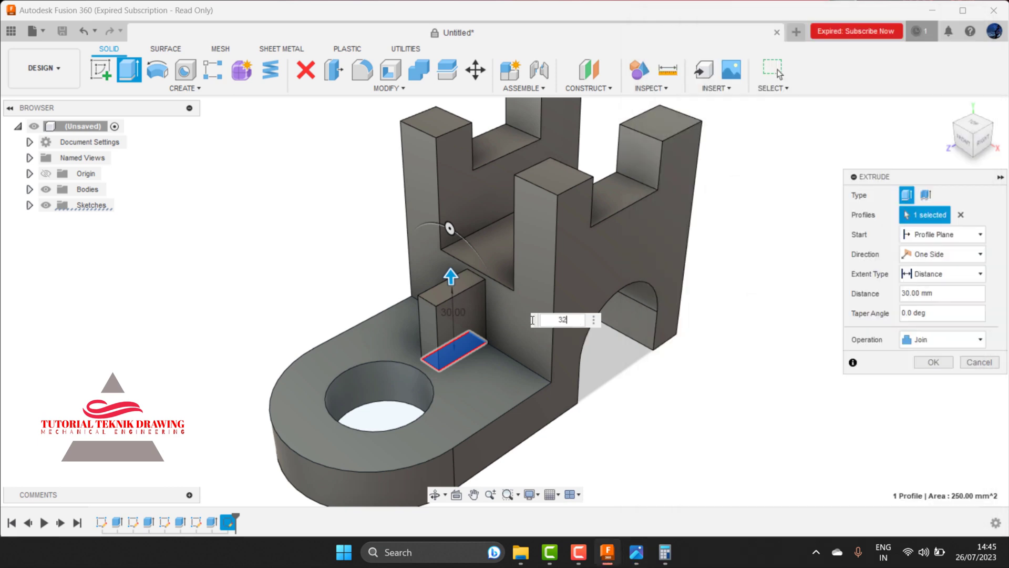
key(Return)
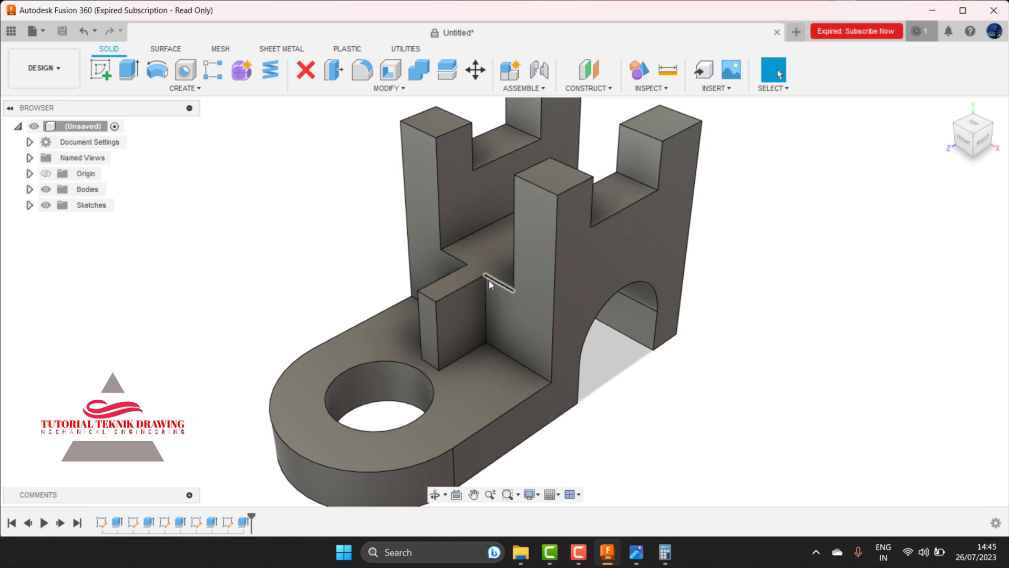
- Sketch a lower-left to top-right diagonal line on the block's side face and finish the sketch
click(636, 552)
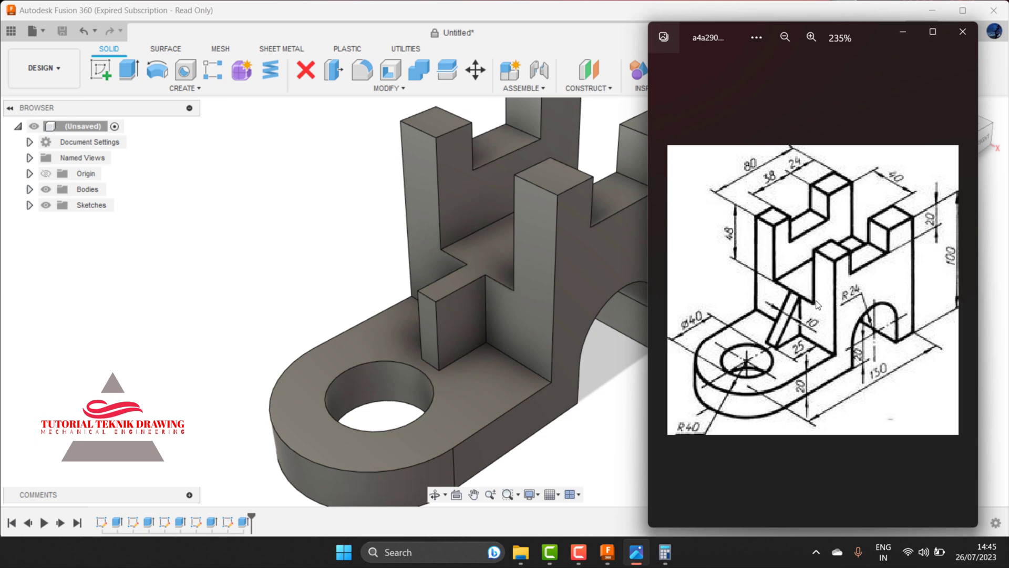
click(891, 36)
click(474, 316)
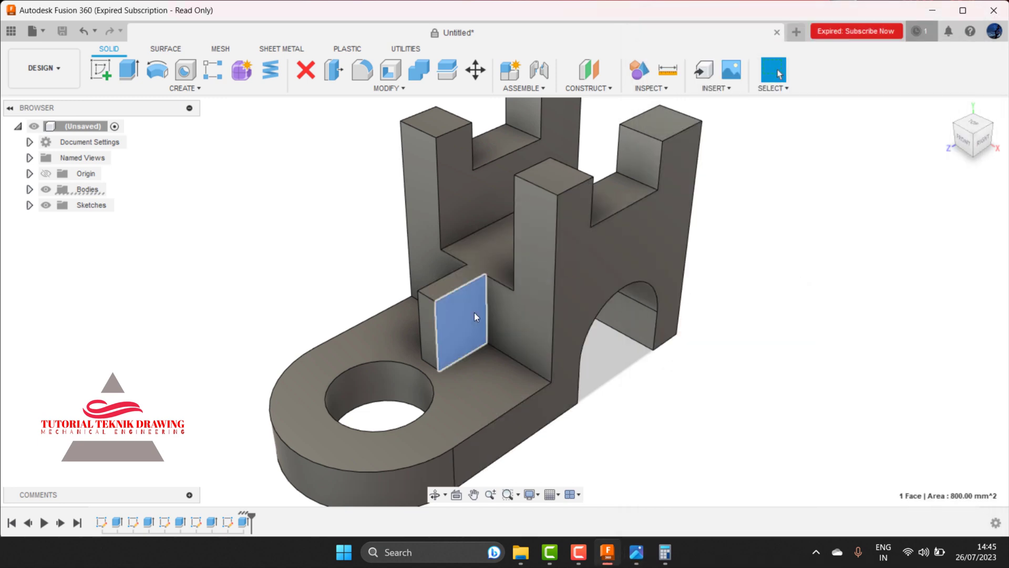
click(97, 68)
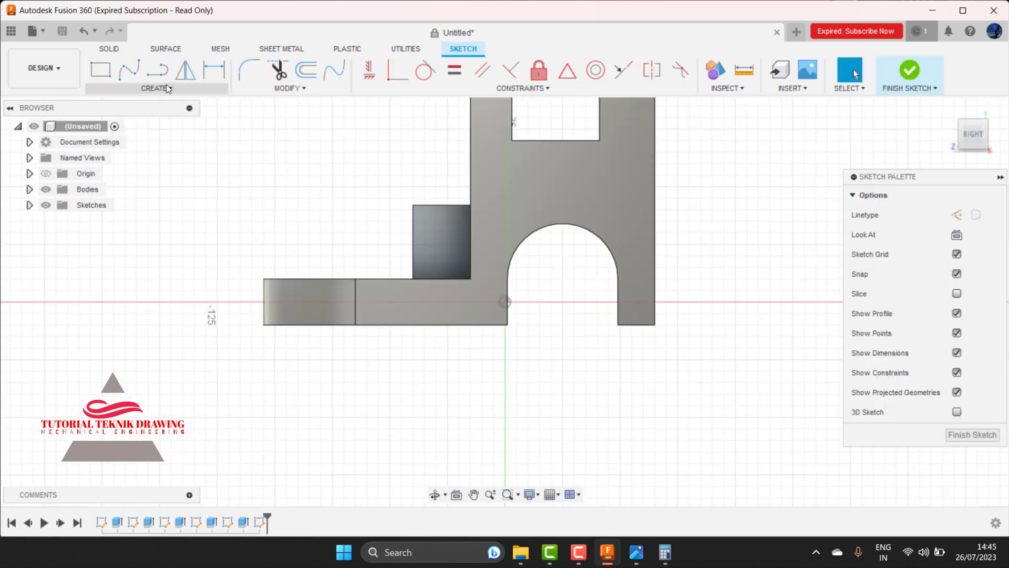
click(156, 70)
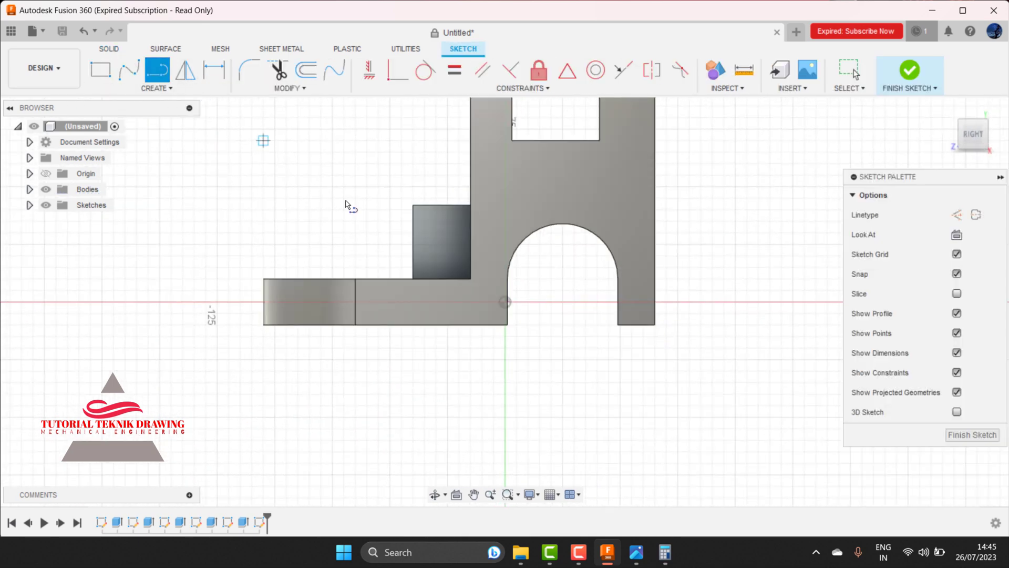
click(413, 278)
click(474, 203)
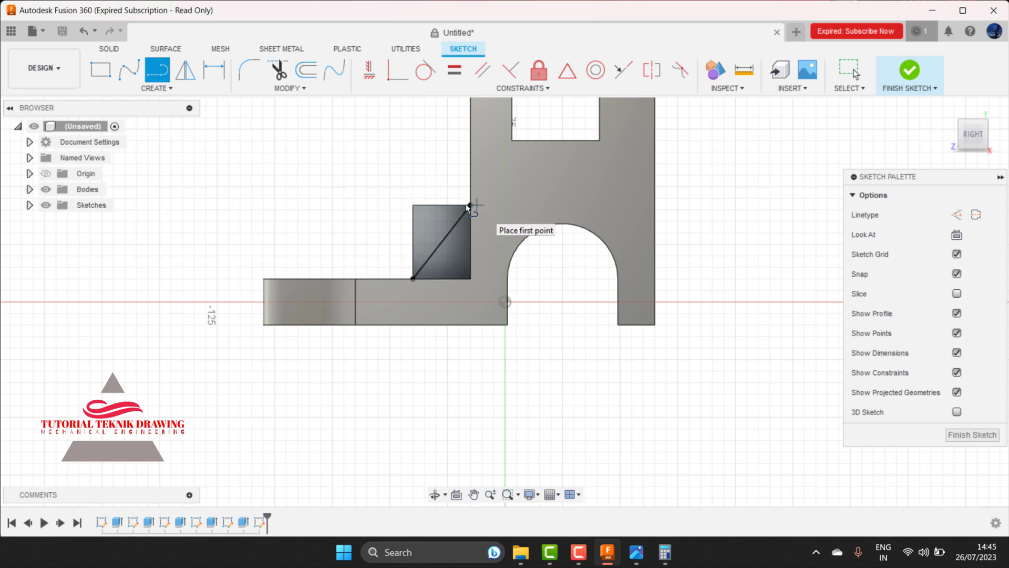
click(910, 70)
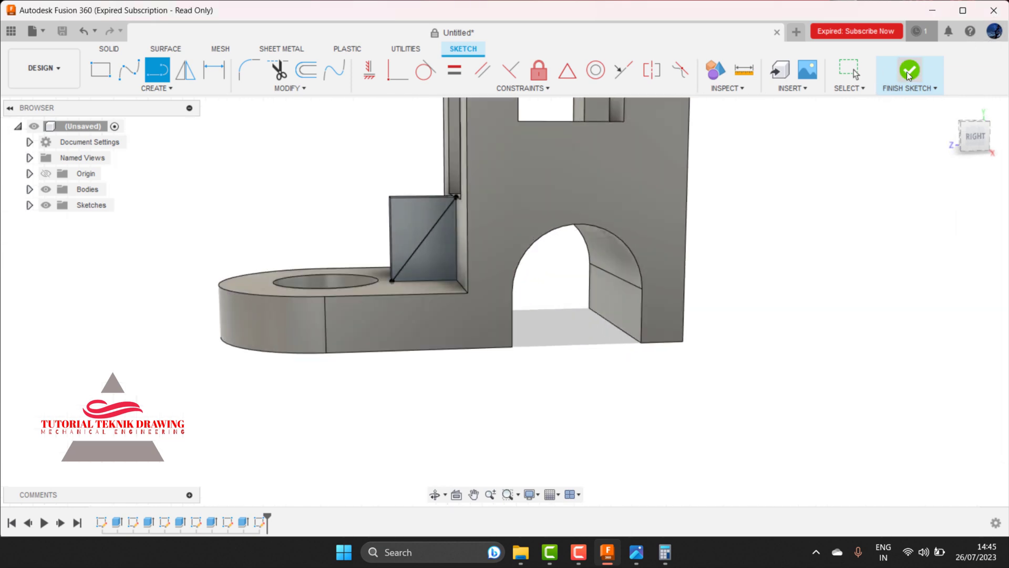
- Extrude the triangle profile 30 mm to form the sloped rib against the upright
click(128, 70)
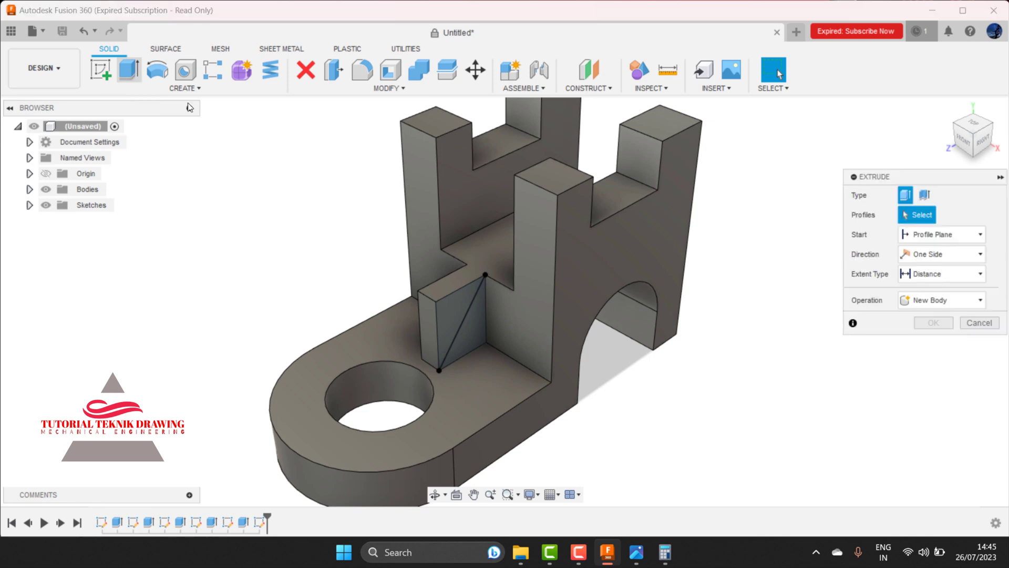
click(449, 297)
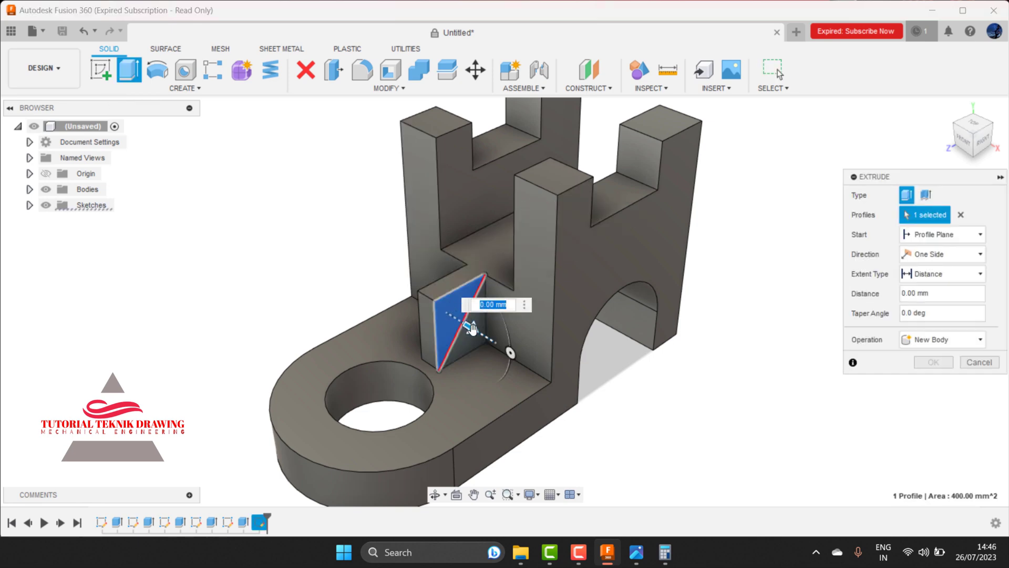
drag(470, 329, 418, 272)
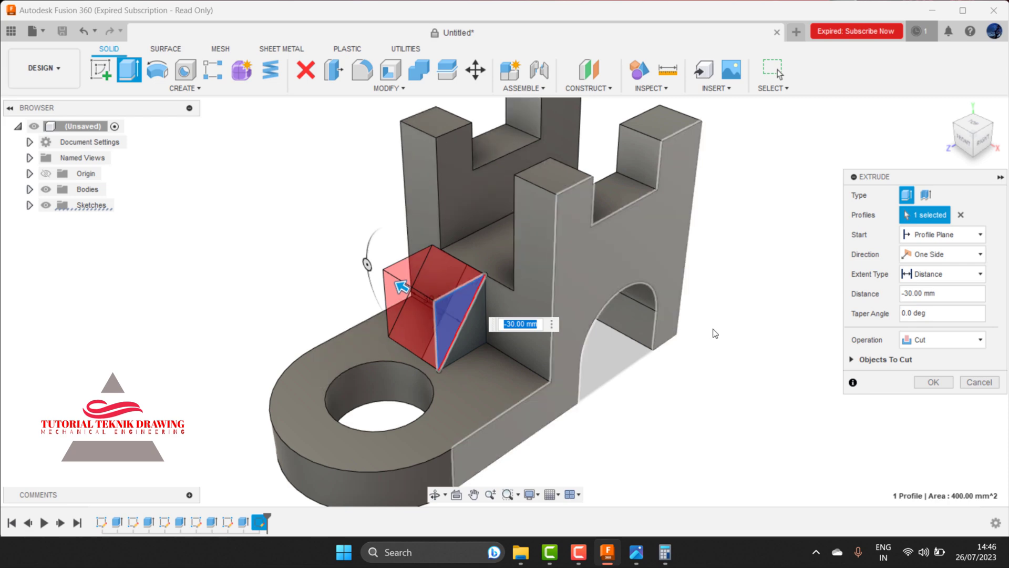
click(927, 384)
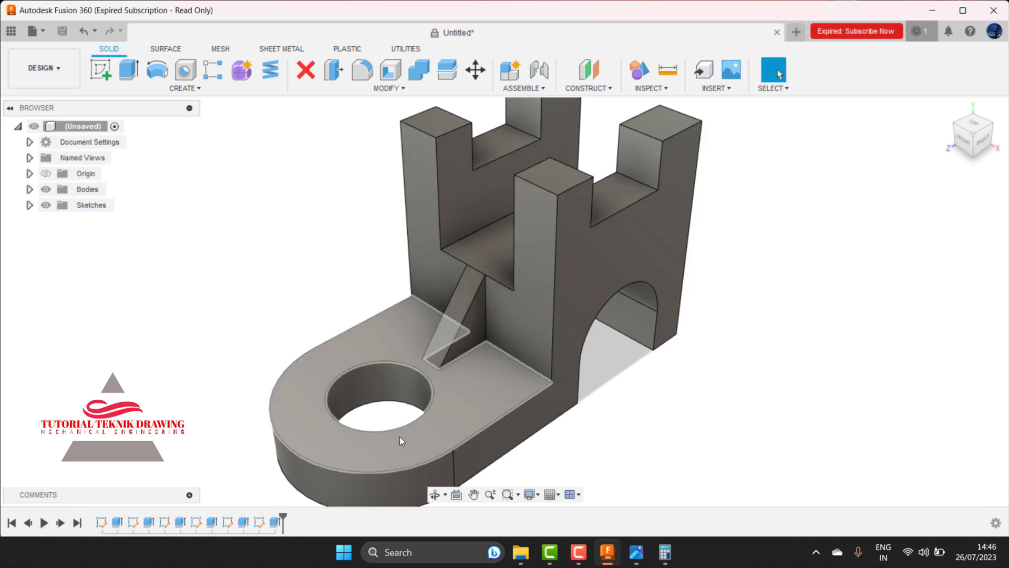
click(488, 496)
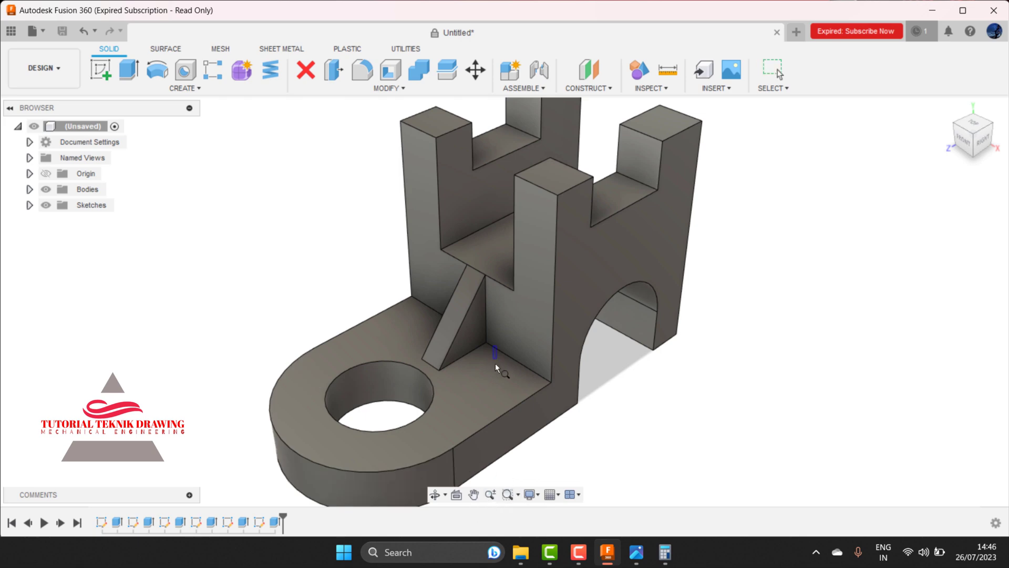
drag(495, 363, 518, 404)
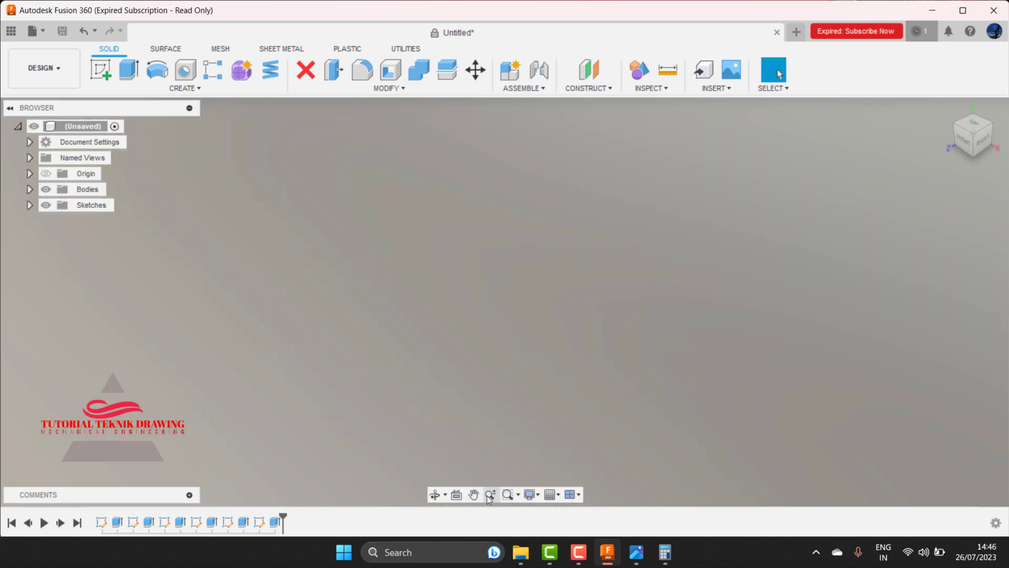
mouse_move(973, 132)
click(947, 109)
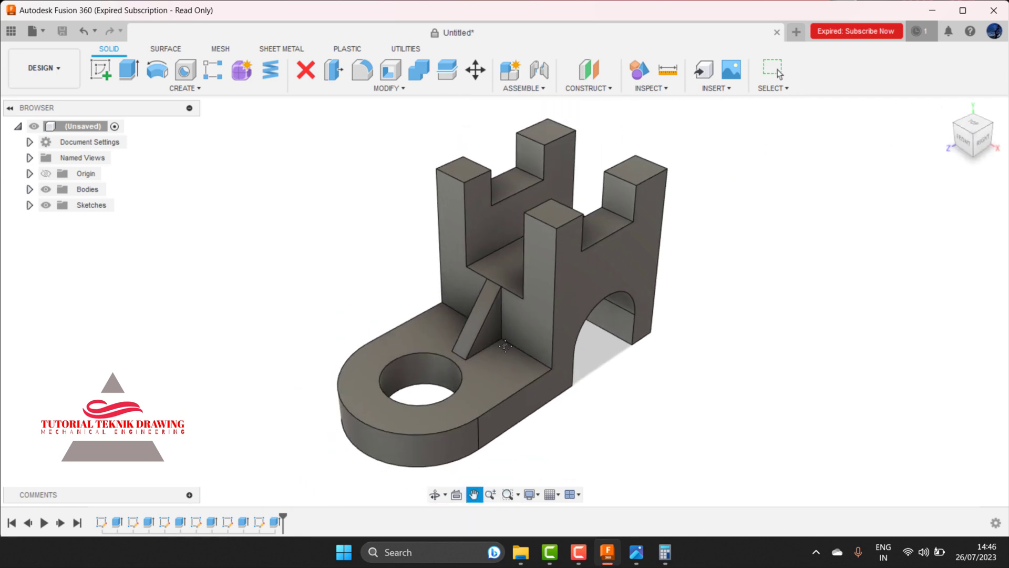
drag(786, 261, 766, 243)
right_click(765, 243)
key(Escape)
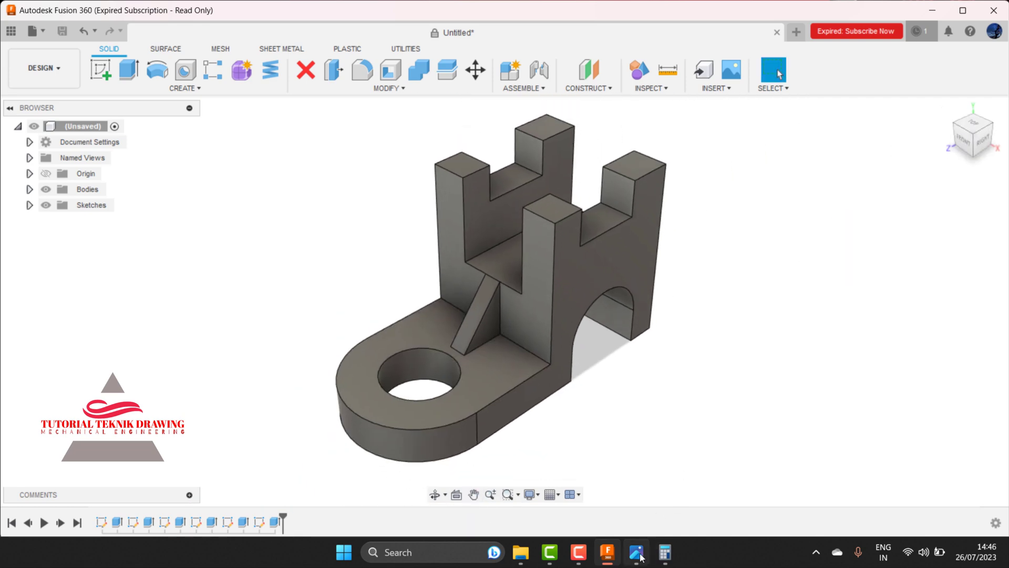
click(637, 552)
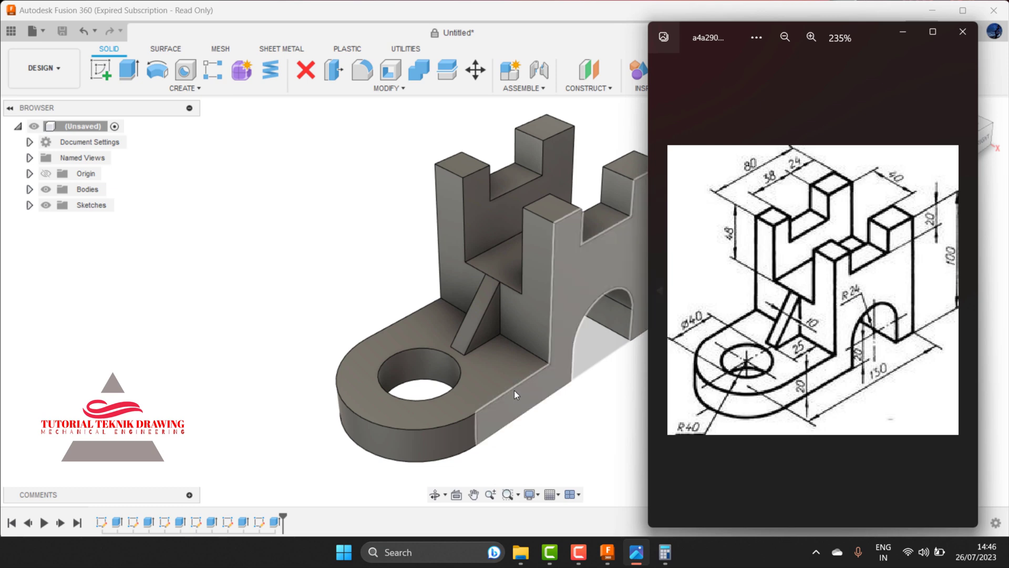
click(607, 423)
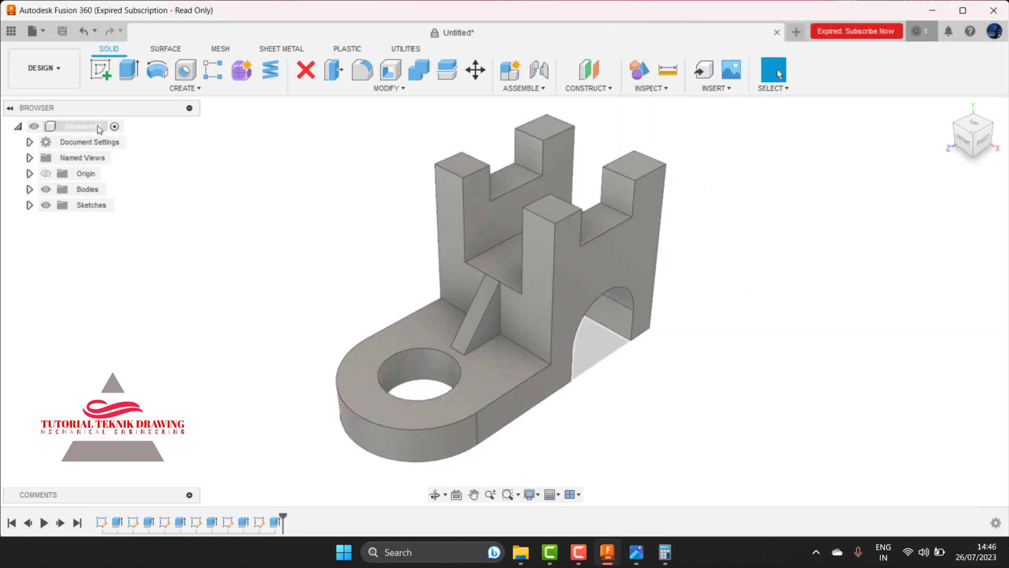
- Switch to the Render workspace and browse the appearance library's material folders
click(52, 69)
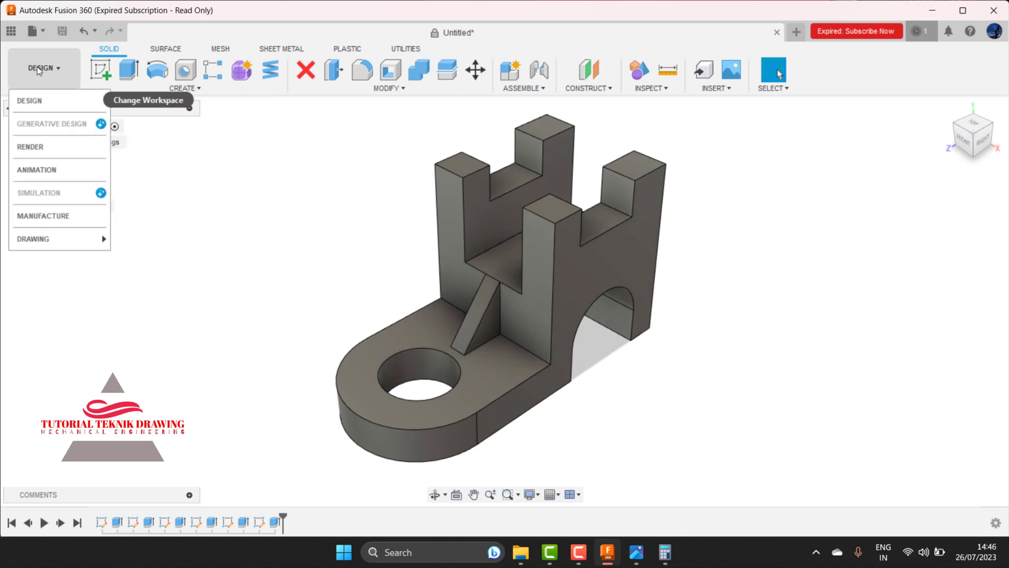
click(35, 148)
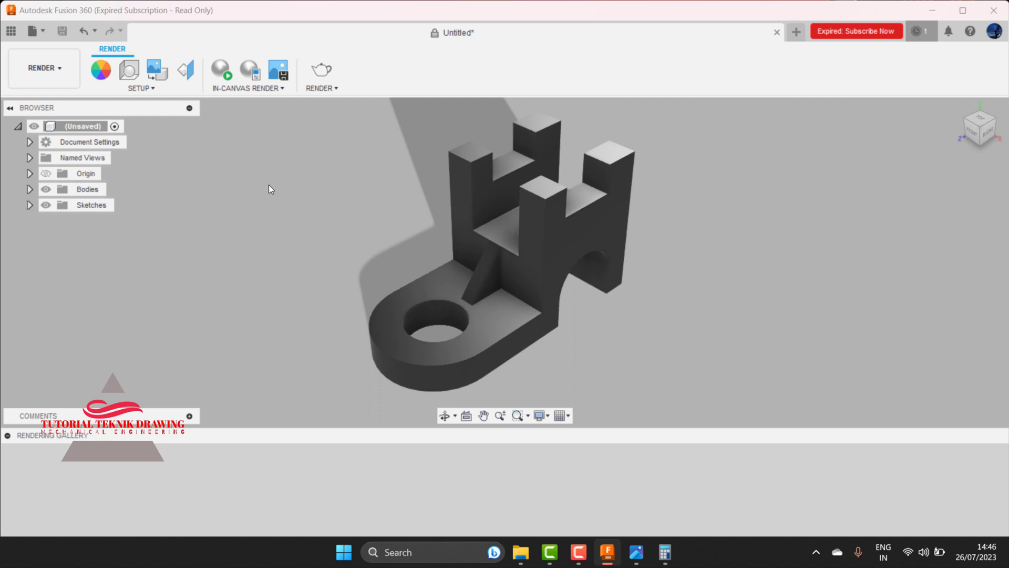
click(100, 70)
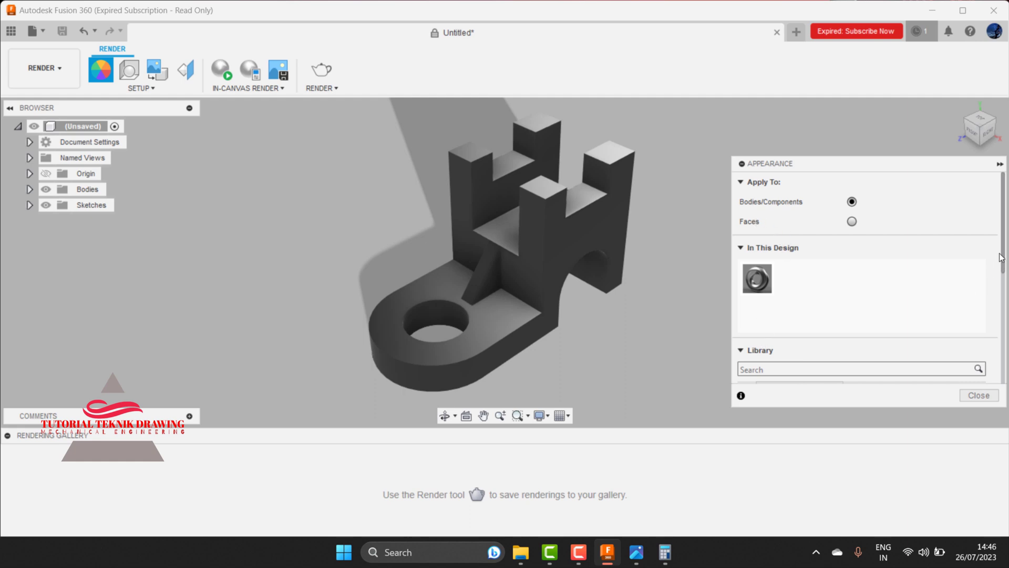
scroll(1004, 278, down, 5)
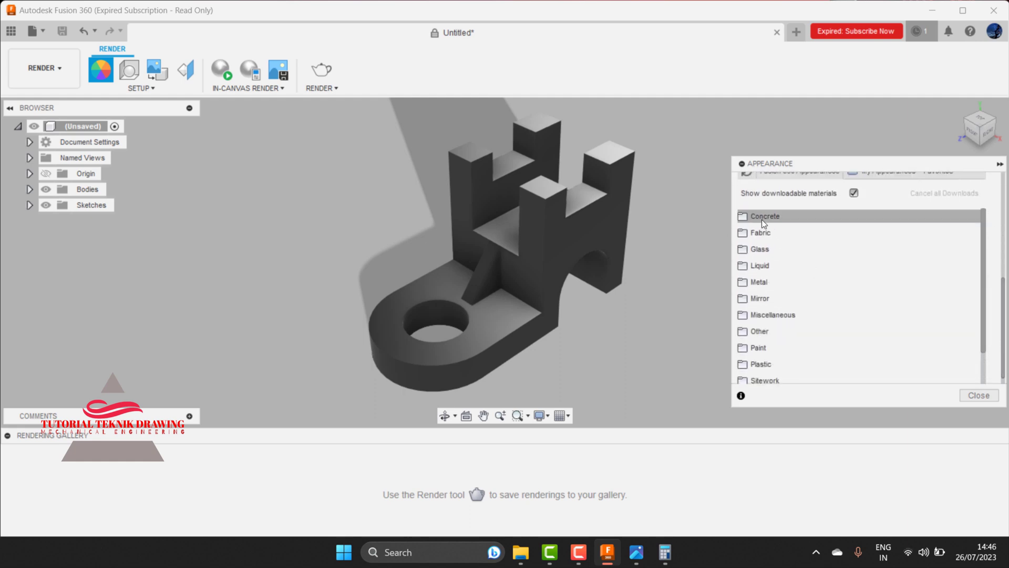
click(762, 219)
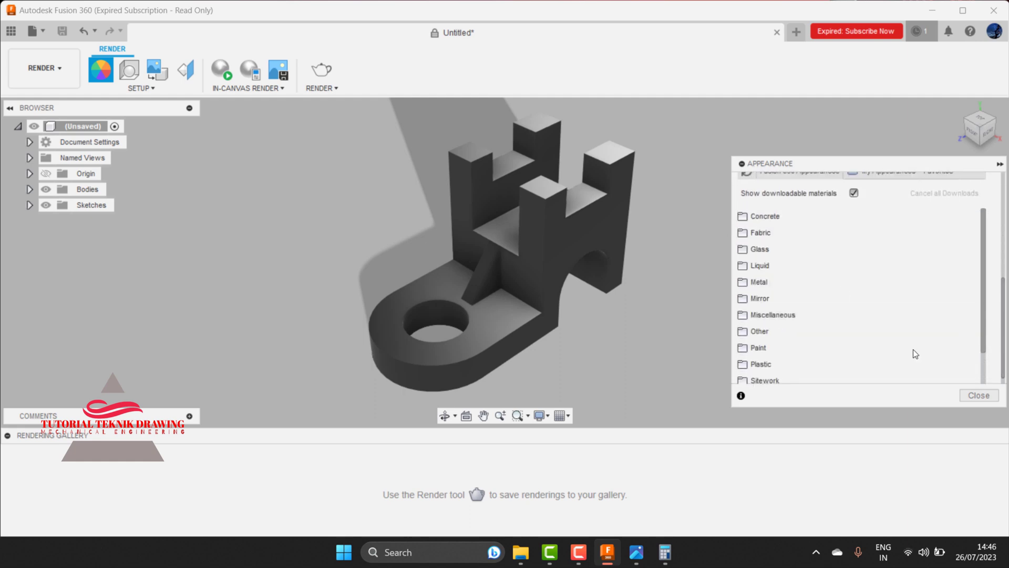
click(774, 231)
scroll(985, 252, down, 1)
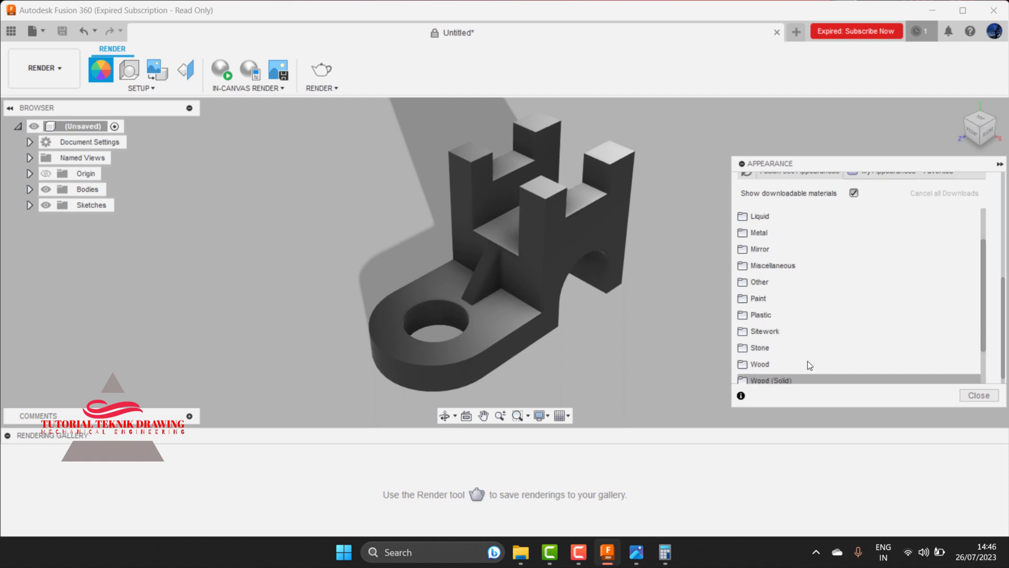
scroll(989, 264, down, 1)
click(816, 333)
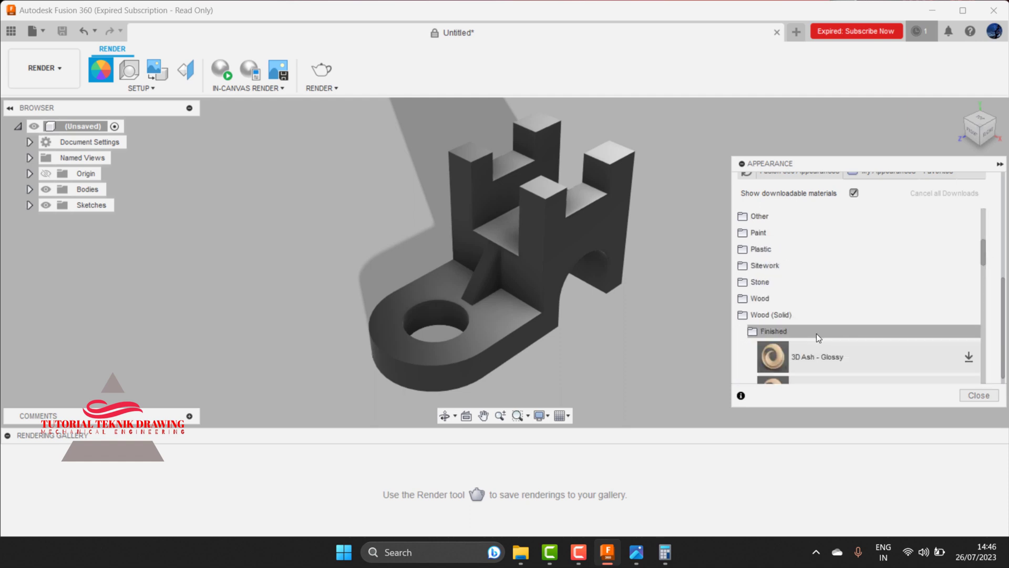
click(757, 298)
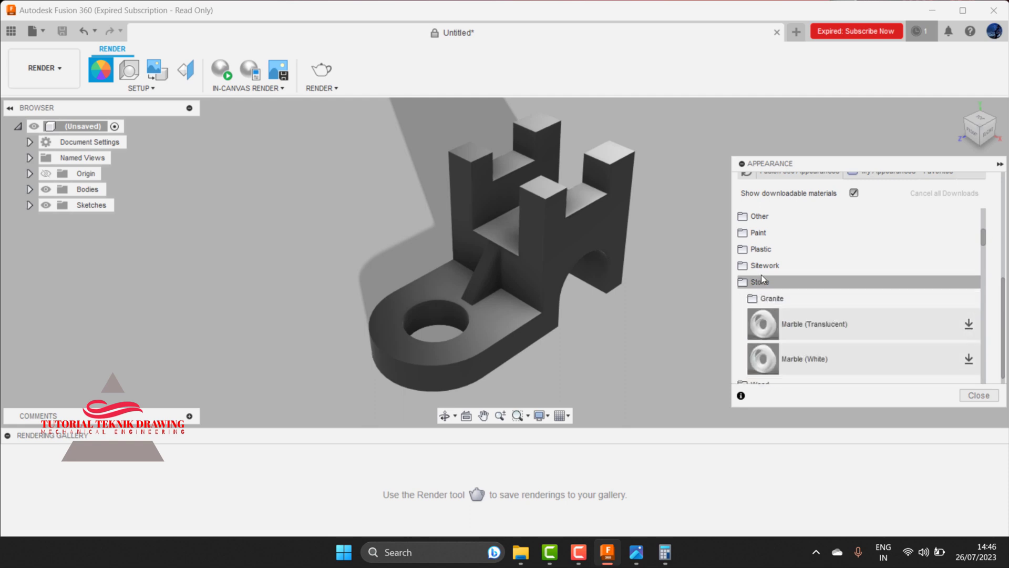
click(764, 266)
- Download the Paint > Metal Flake Green appearance and apply it to the whole bracket
click(765, 233)
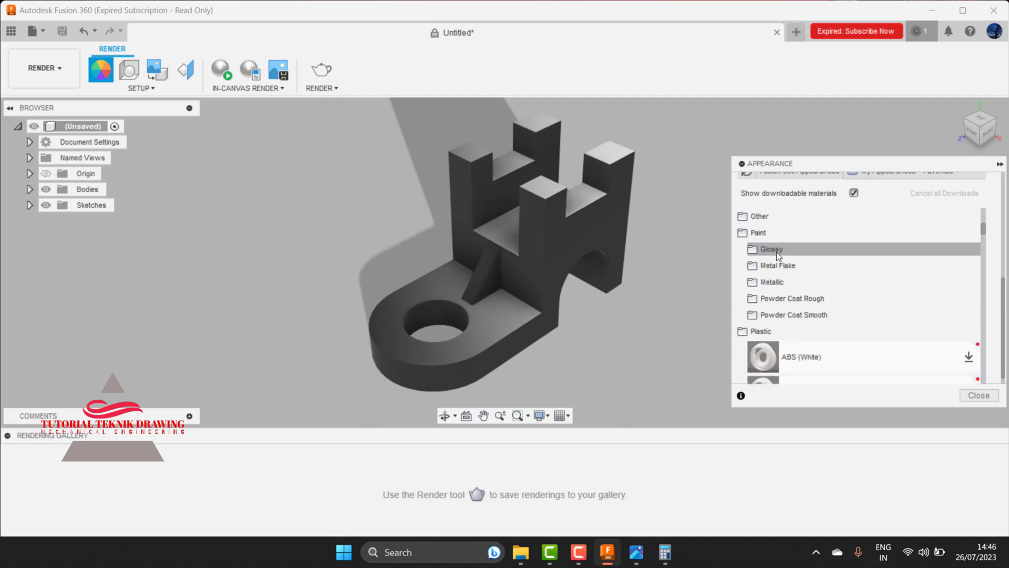
click(777, 250)
click(789, 248)
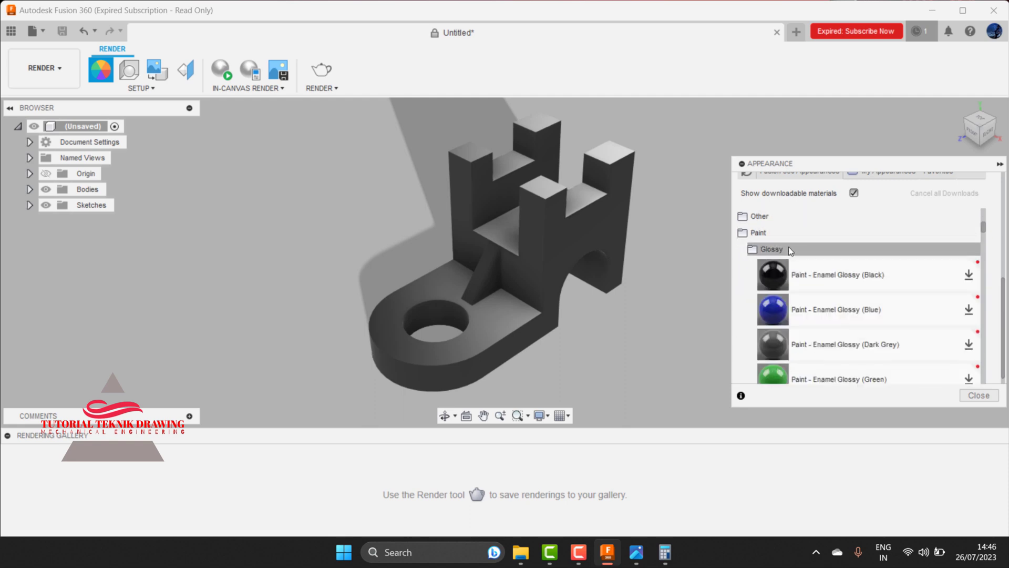
click(789, 266)
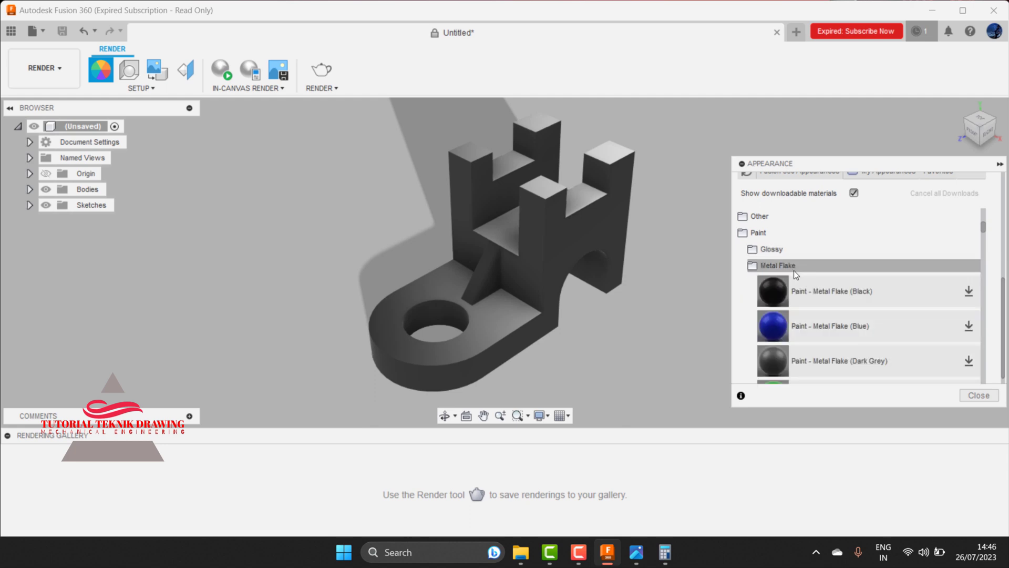
drag(983, 225, 983, 240)
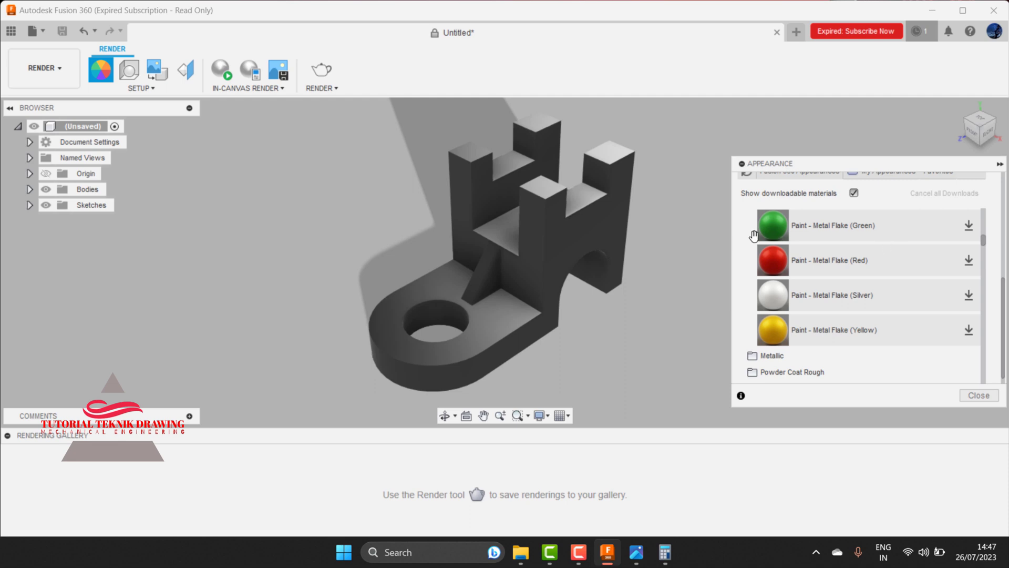
drag(770, 227, 595, 273)
drag(1005, 289, 1006, 226)
scroll(843, 336, down, 1)
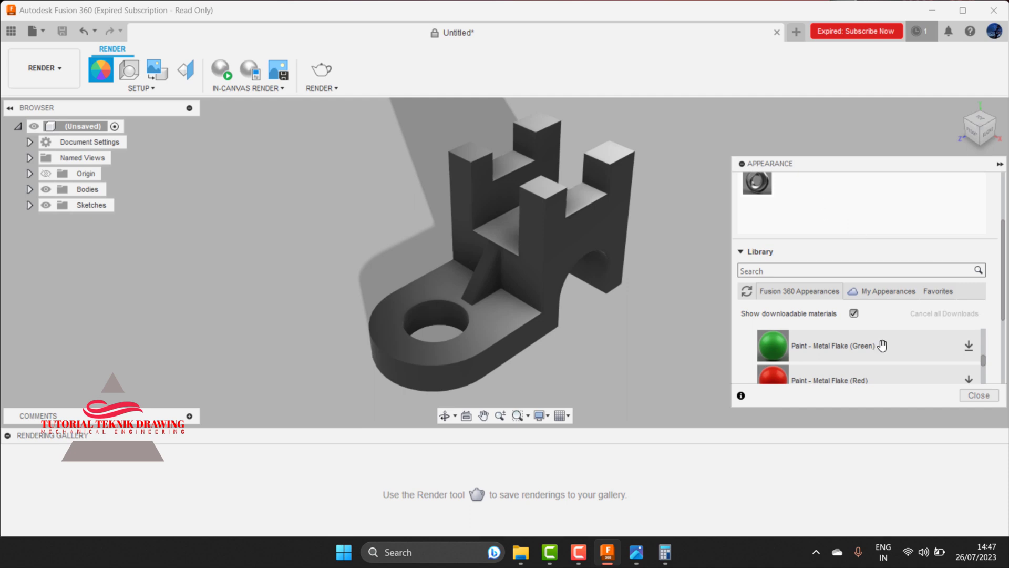
drag(880, 346, 784, 304)
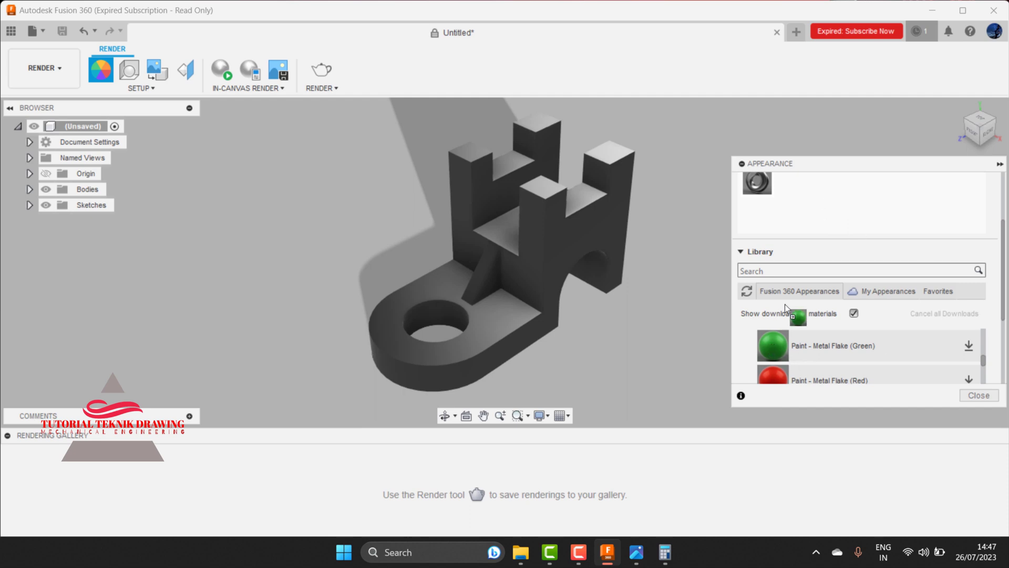
click(969, 345)
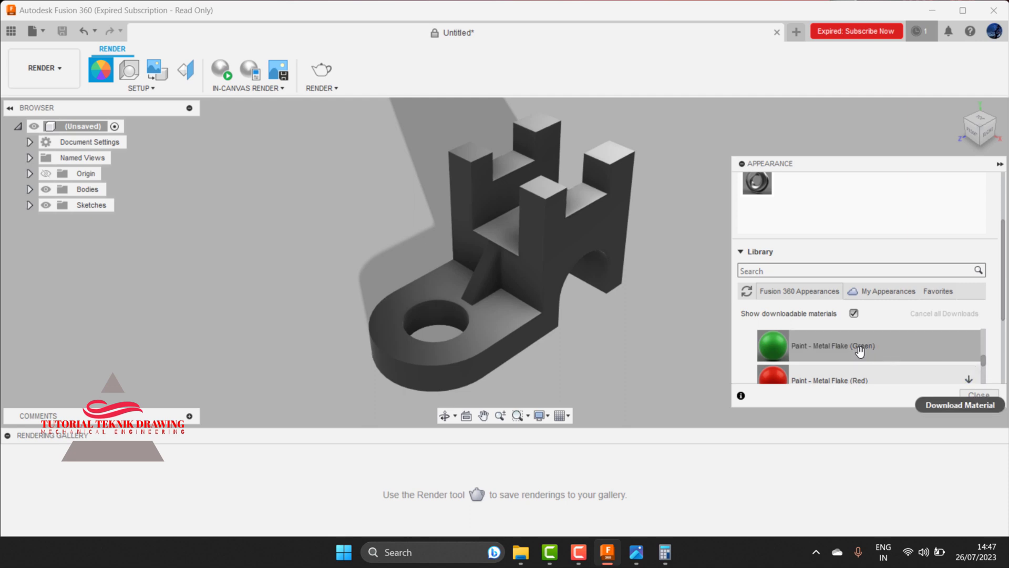
drag(860, 351, 535, 252)
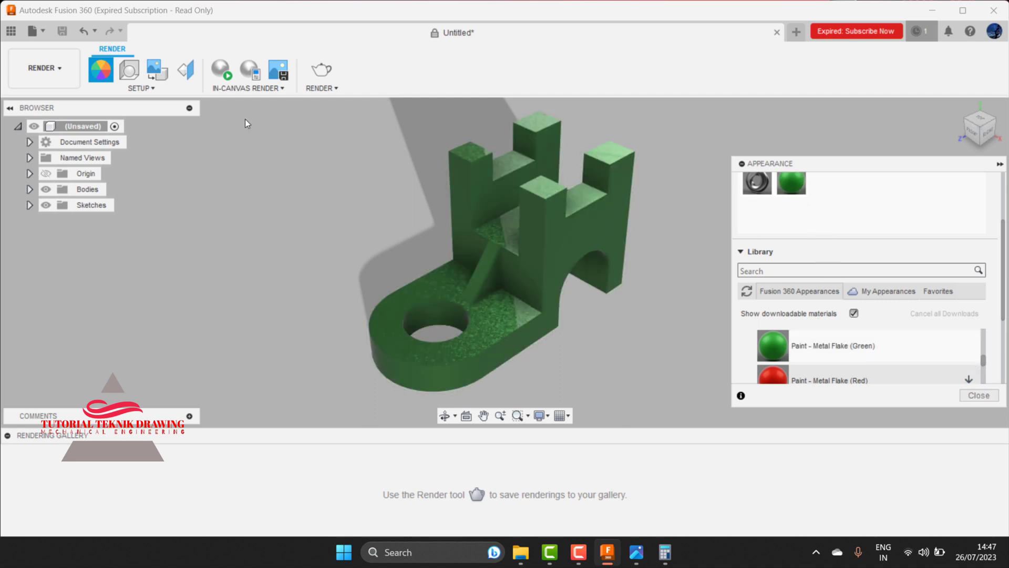
- Start an in-canvas render of the green metal-flake bracket
click(217, 76)
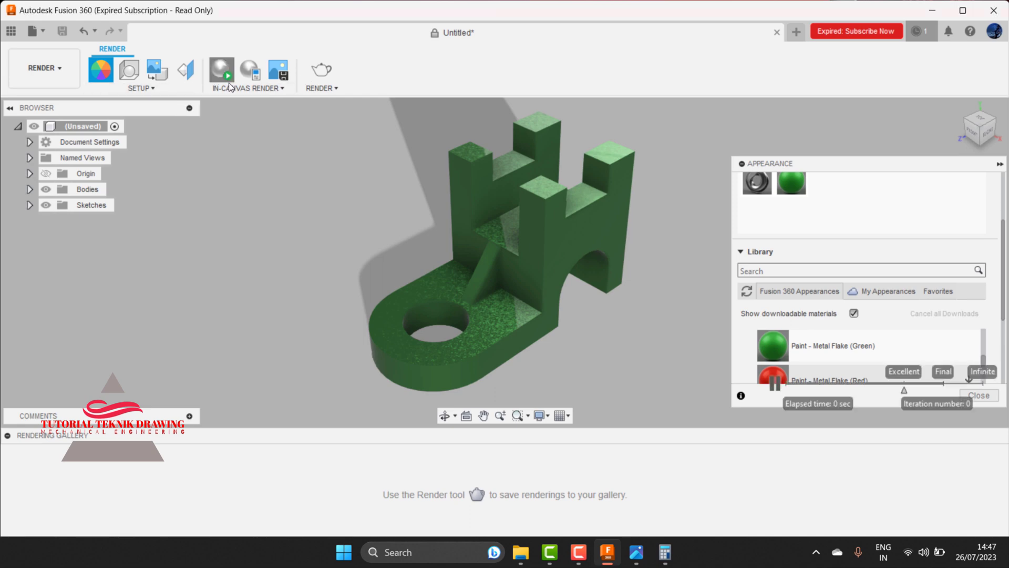